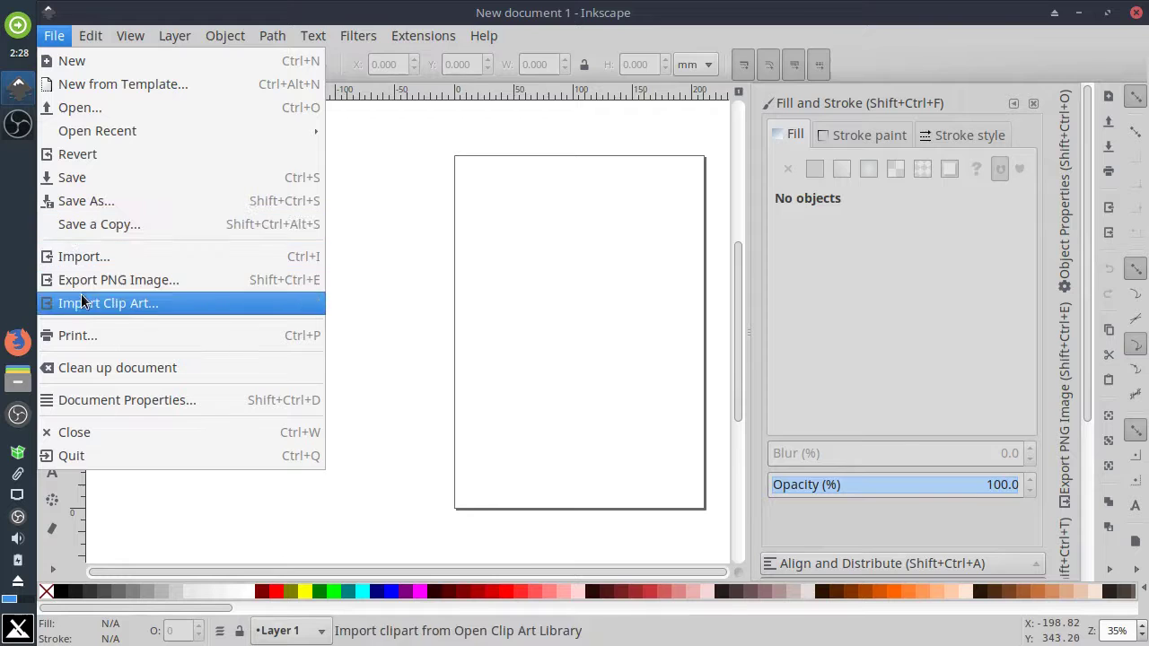
# Set the A4 page orientation to landscape in the document properties, then close the dialog.
pyautogui.click(97, 400)
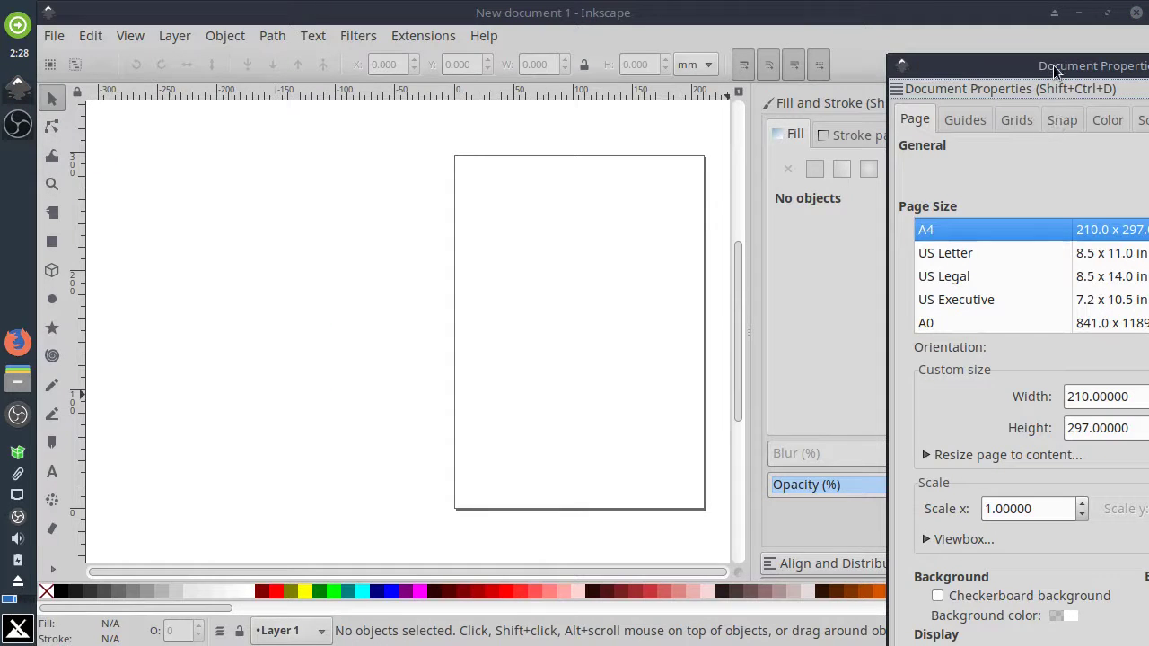
pyautogui.moveTo(1057, 72); pyautogui.dragTo(370, 67)
pyautogui.click(633, 343)
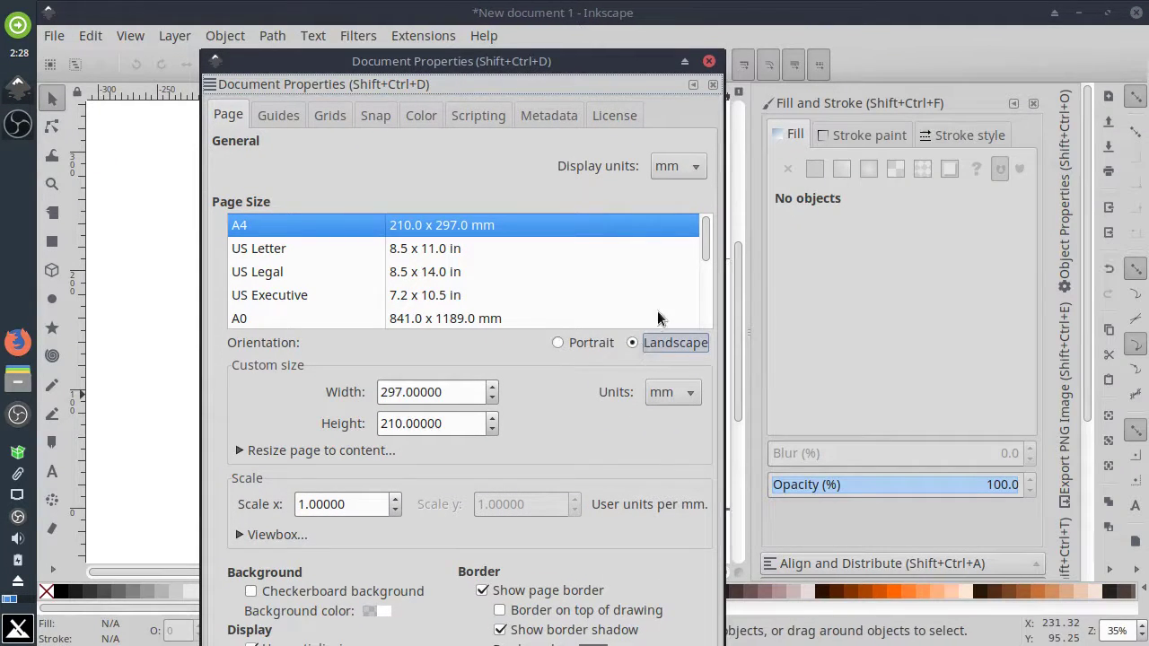
pyautogui.click(709, 62)
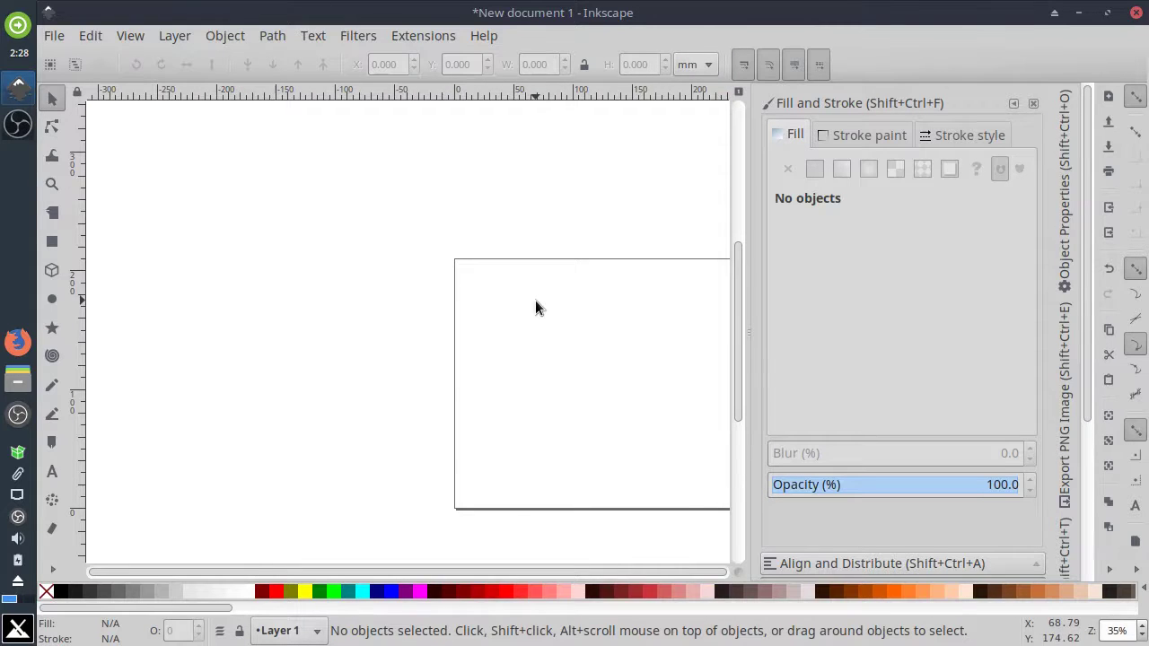
# Draw a circle with a radius of about 17 mm in the upper middle of the page.
pyautogui.press('space')
pyautogui.scroll(1, 283, 273)
pyautogui.press('space')
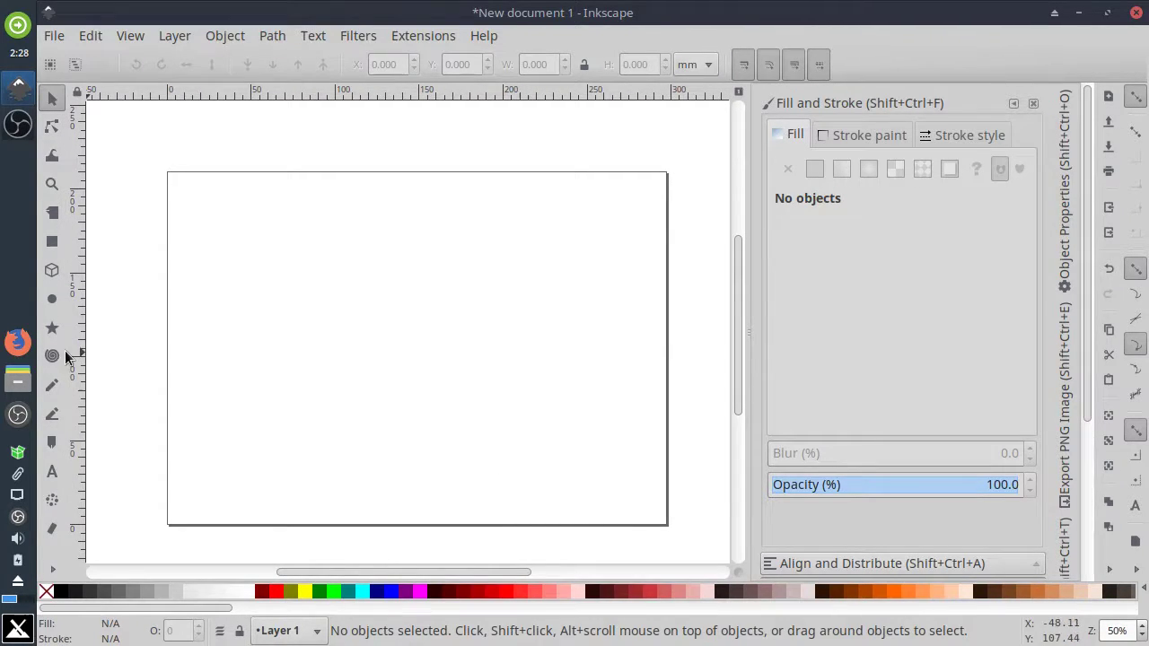
pyautogui.click(51, 305)
pyautogui.moveTo(351, 270); pyautogui.dragTo(418, 341)
# Change the circle's fill to yellow (e4ff00) with the colour wheel and show its stroke style settings.
pyautogui.click(869, 137)
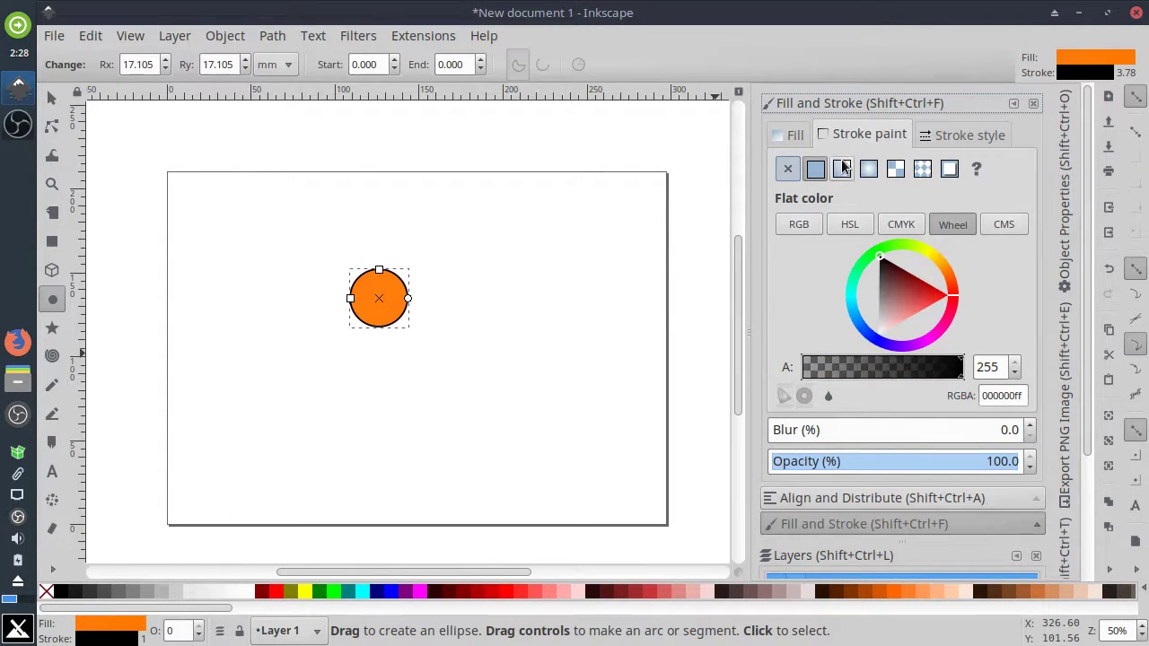
pyautogui.click(795, 136)
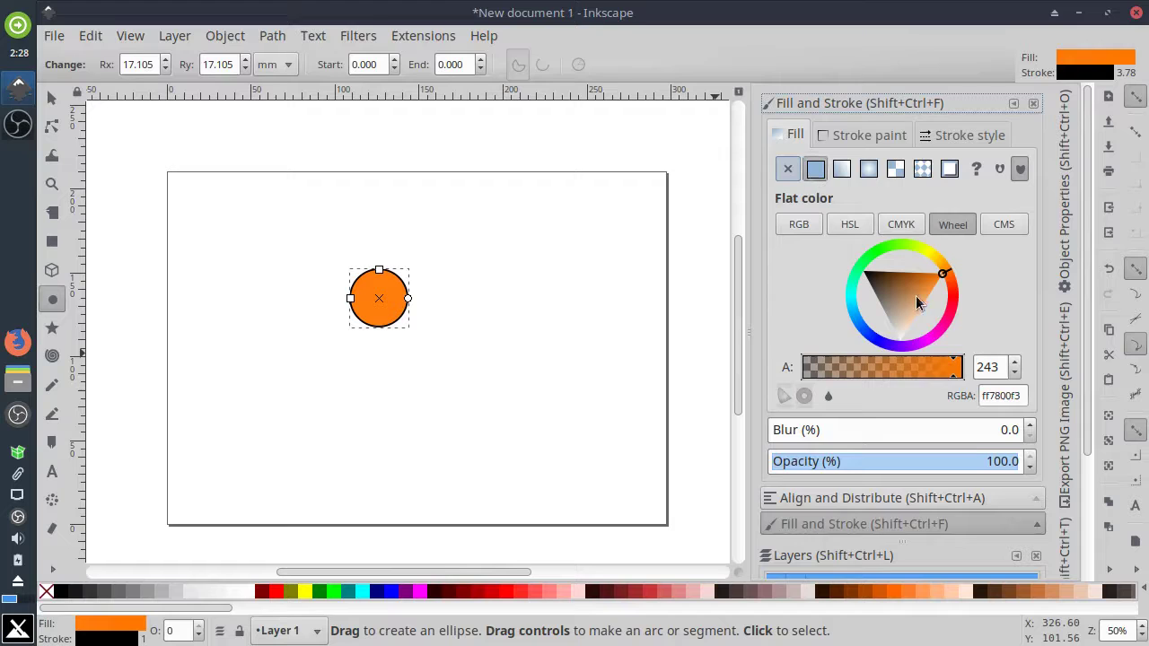
pyautogui.moveTo(949, 279)
pyautogui.mouseDown()
pyautogui.moveTo(957, 269)
pyautogui.moveTo(922, 252)
pyautogui.mouseUp()
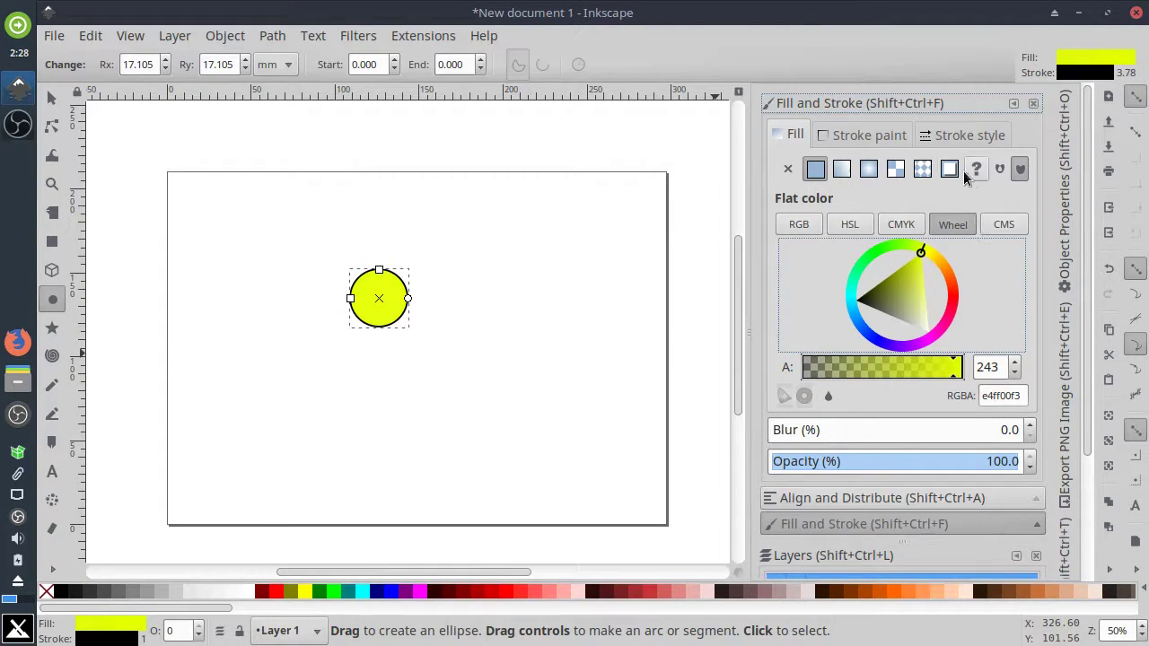
pyautogui.click(955, 136)
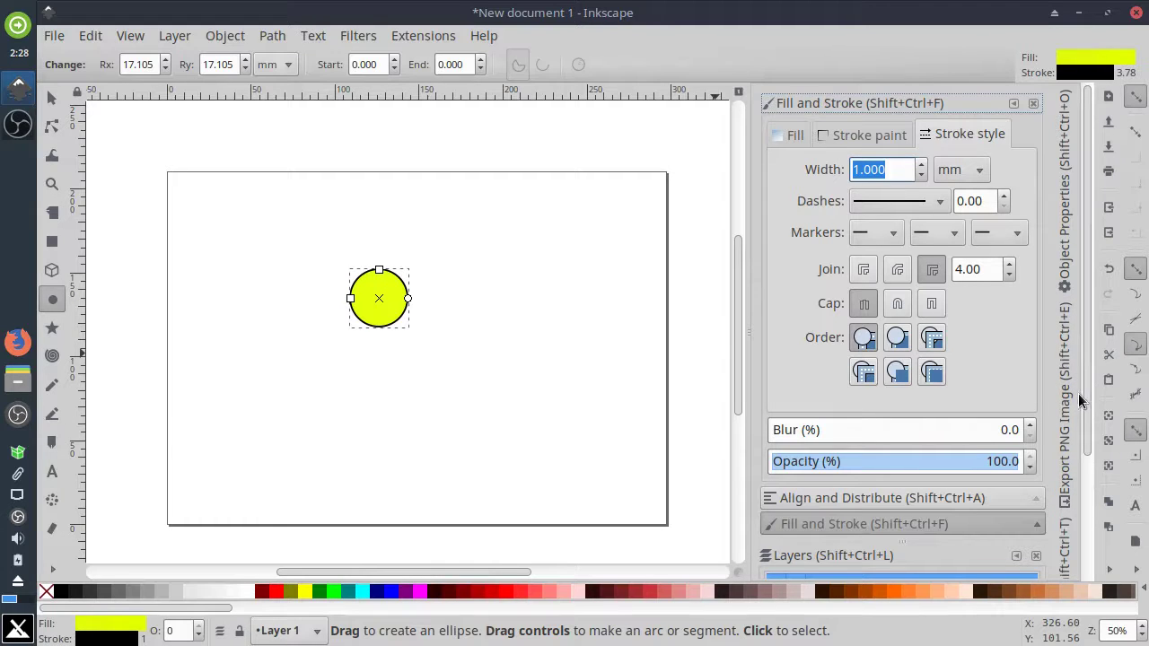
# Centre the circle horizontally and vertically relative to the page.
pyautogui.click(892, 500)
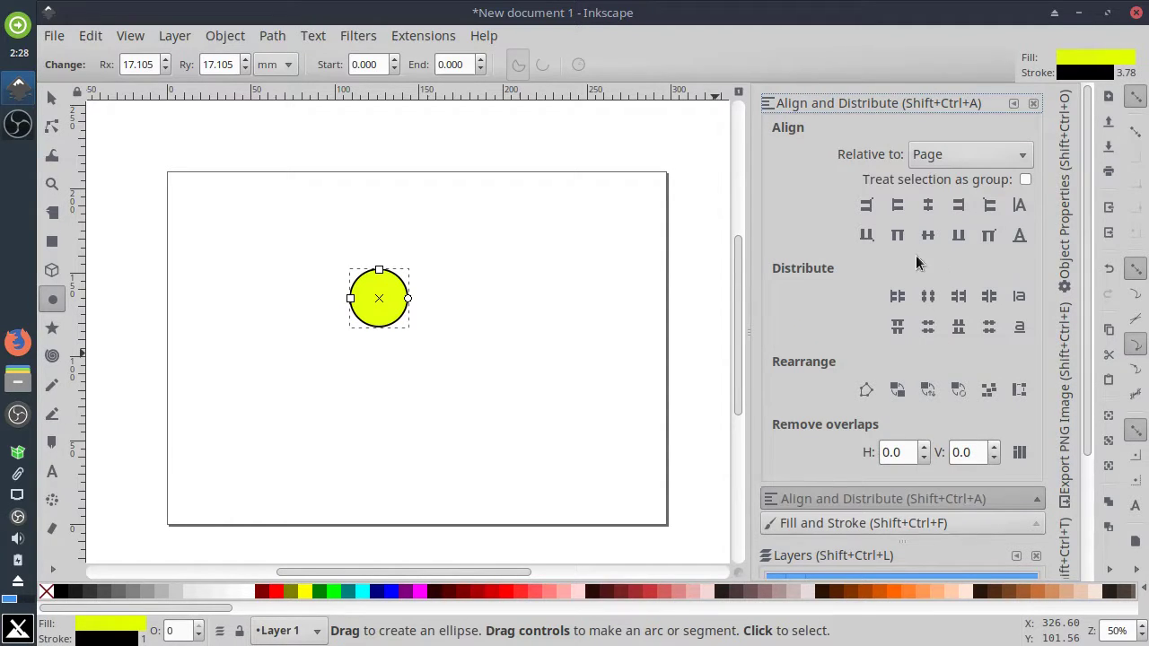
pyautogui.click(993, 160)
pyautogui.click(961, 162)
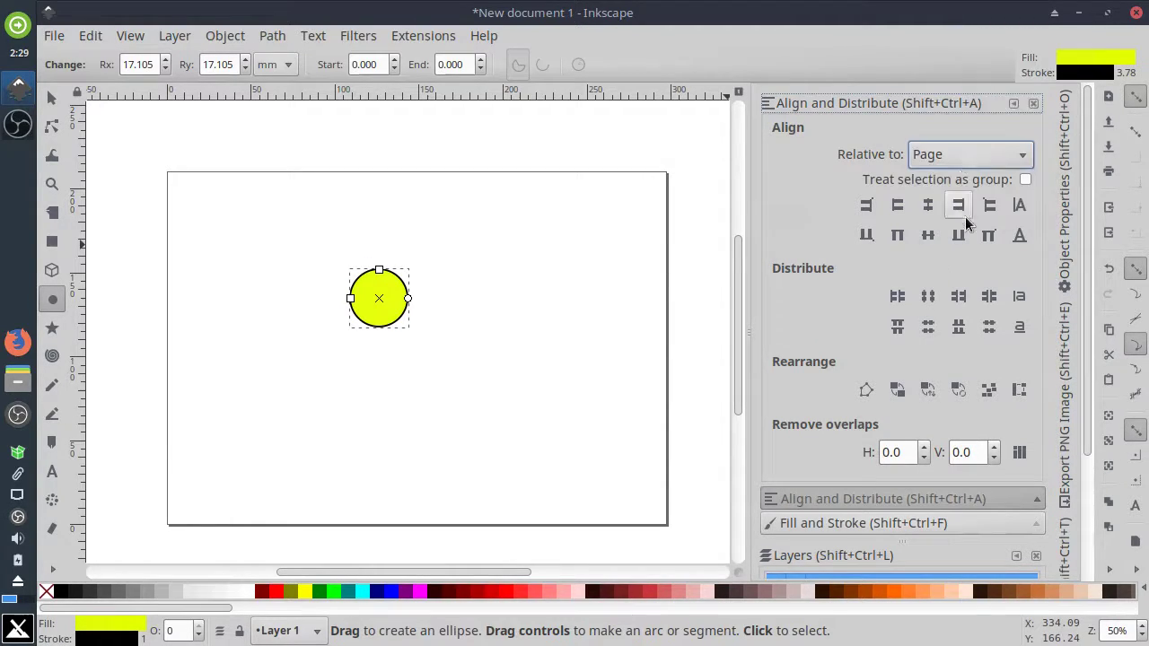
pyautogui.click(929, 207)
pyautogui.click(929, 237)
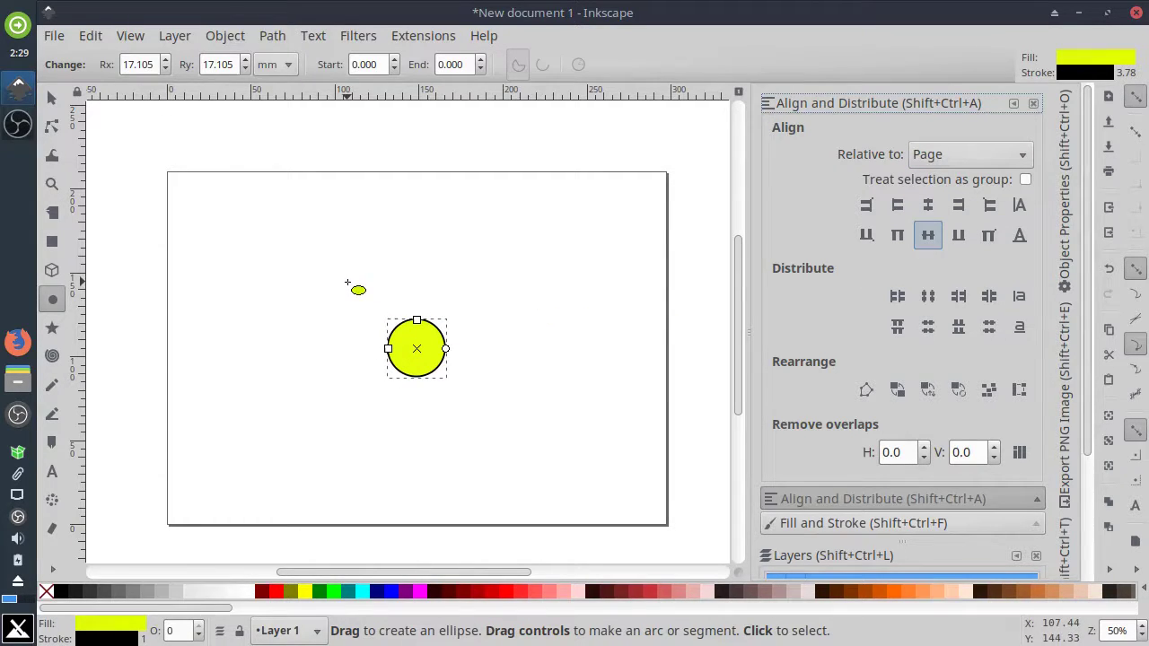
# Scale the circle down proportionally to about 8.5 mm wide and recentre it on the page.
pyautogui.press('s')
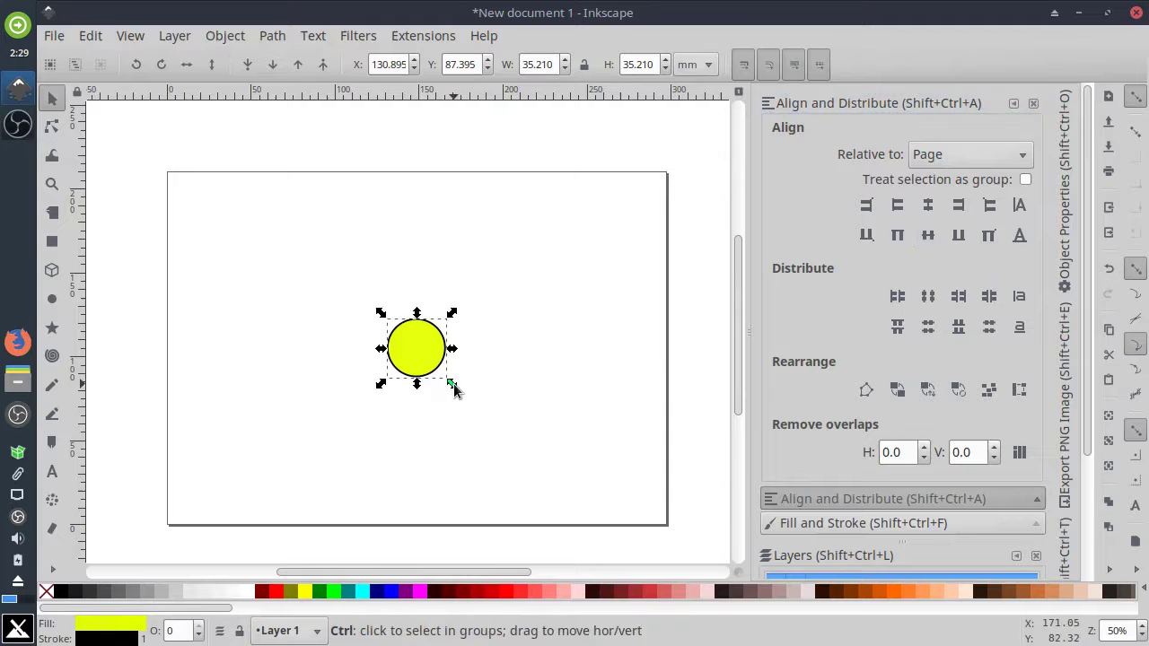
pyautogui.moveTo(449, 385); pyautogui.dragTo(409, 346)
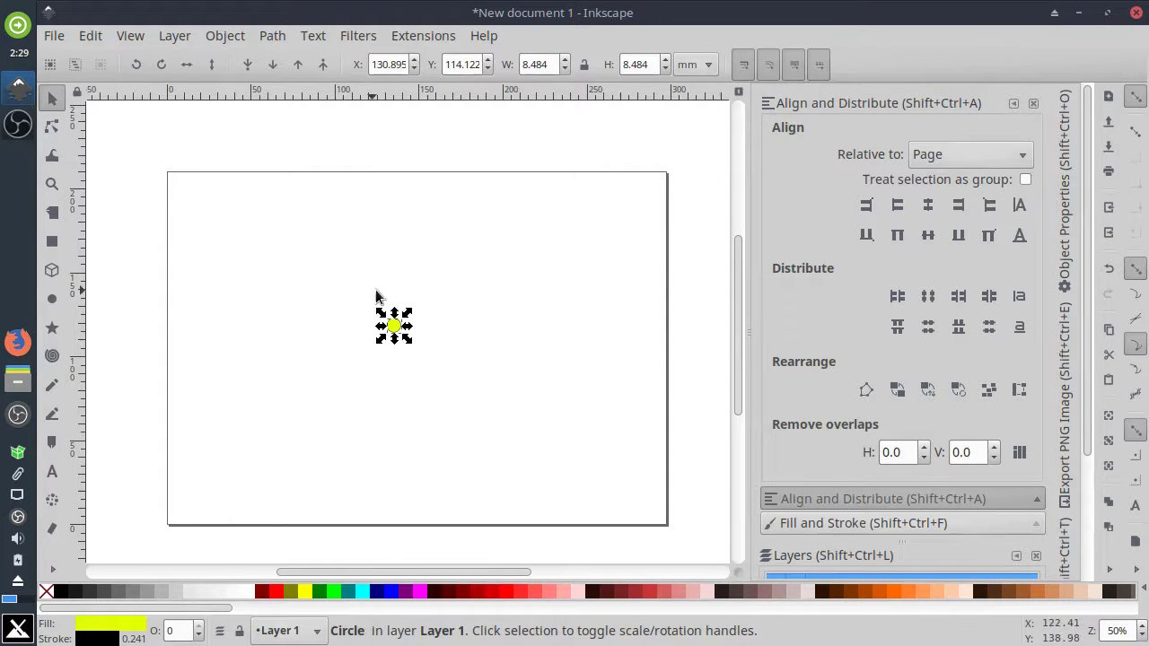
pyautogui.click(929, 205)
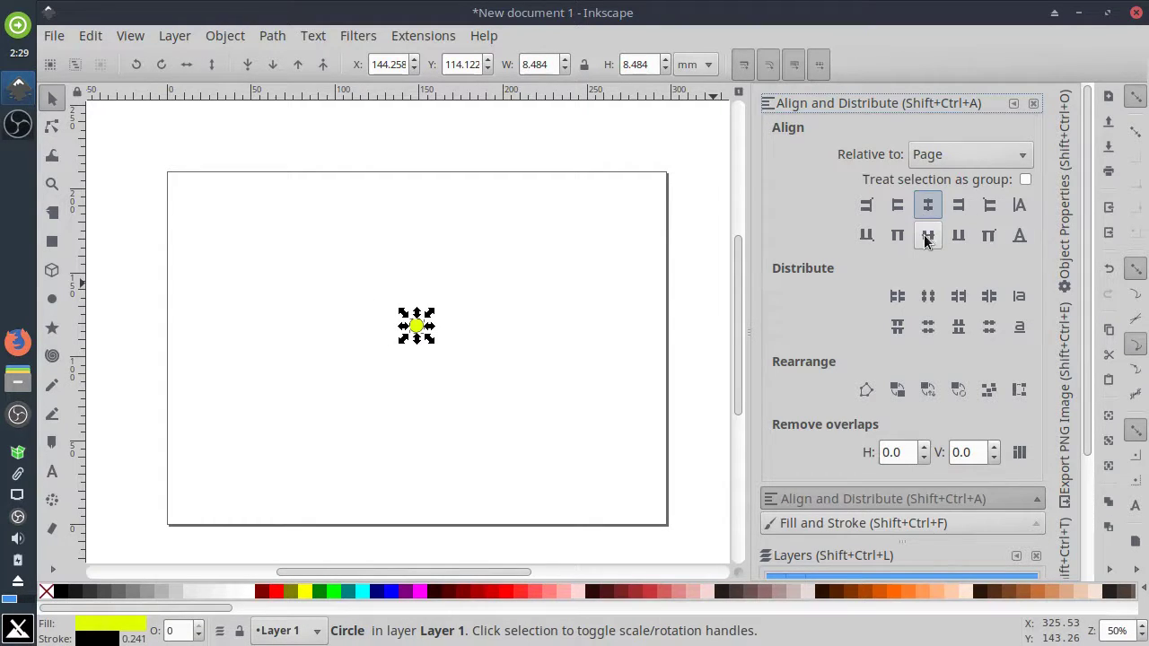
pyautogui.click(928, 236)
pyautogui.click(554, 389)
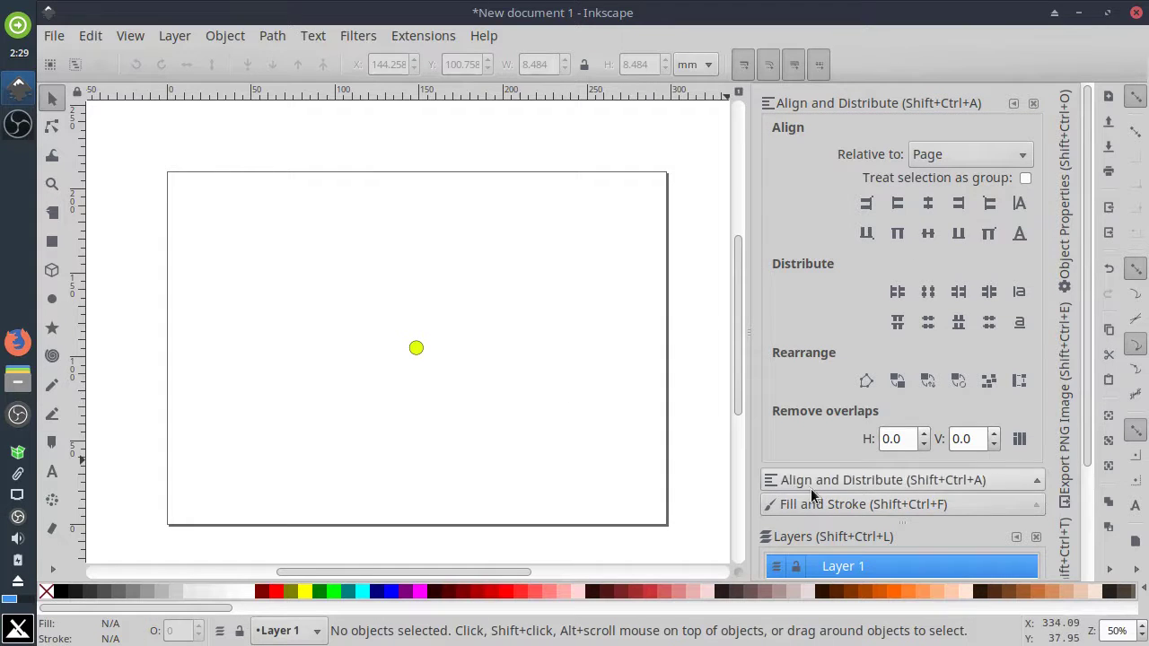
# Lock Layer 1 and add a new layer named Layer 2 above it.
pyautogui.scroll(-3, 1076, 445)
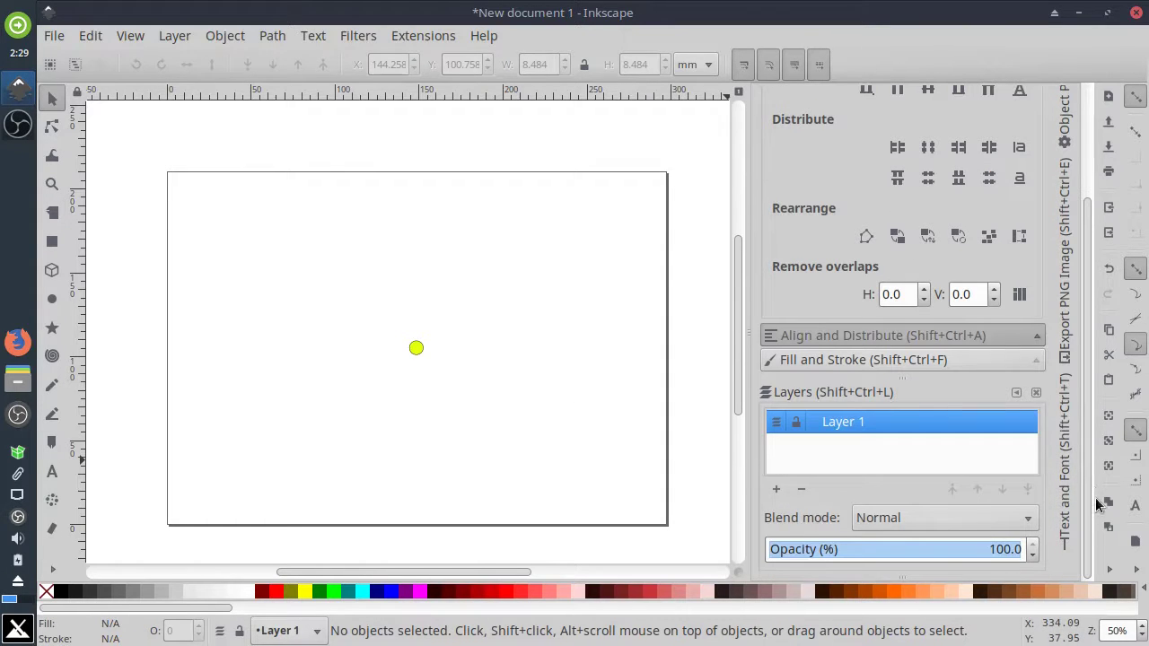
pyautogui.click(797, 422)
pyautogui.click(777, 490)
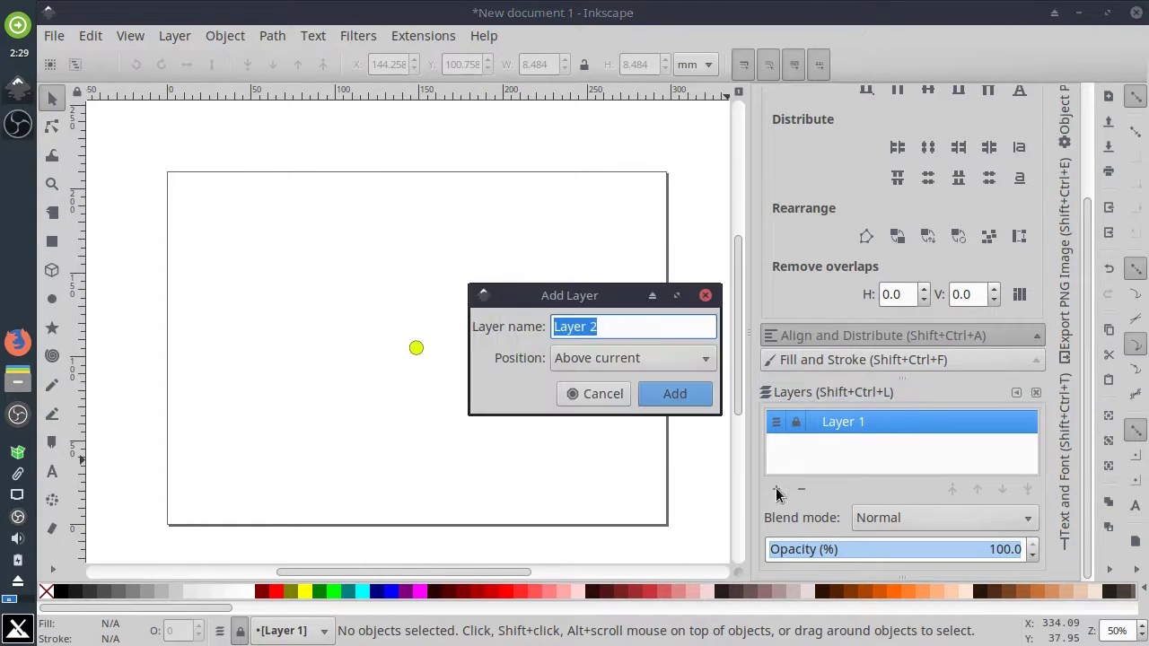
pyautogui.click(671, 395)
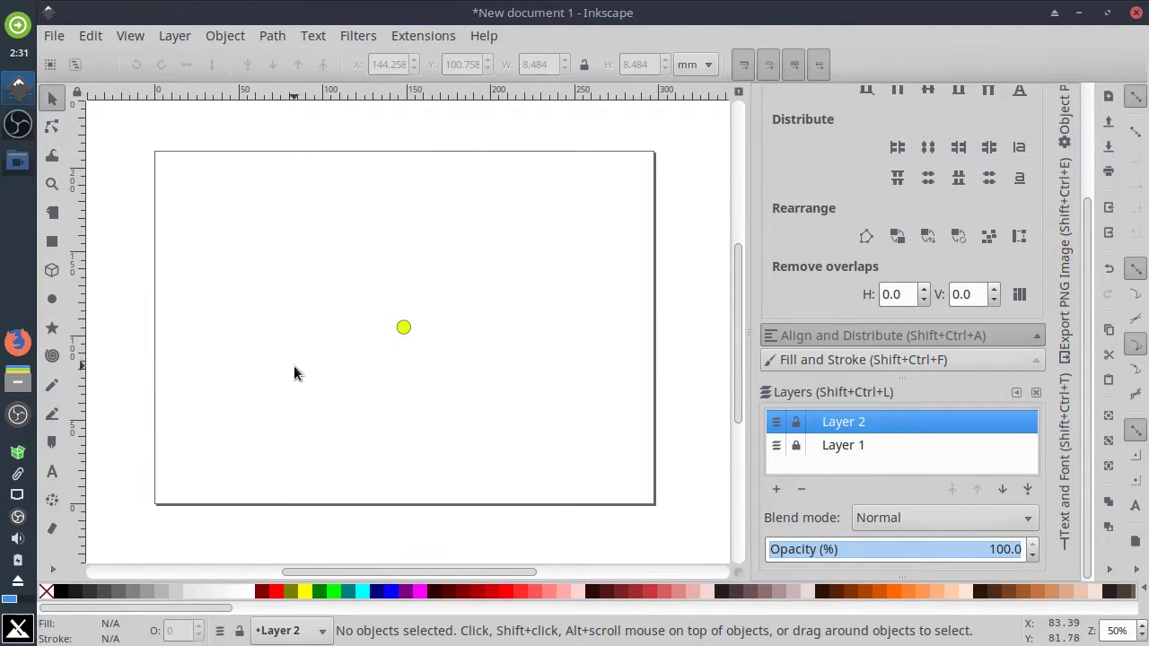
# Draw four straight Pencil guide lines fanning out from the circle's centre towards the page's upper-left area.
pyautogui.click(52, 386)
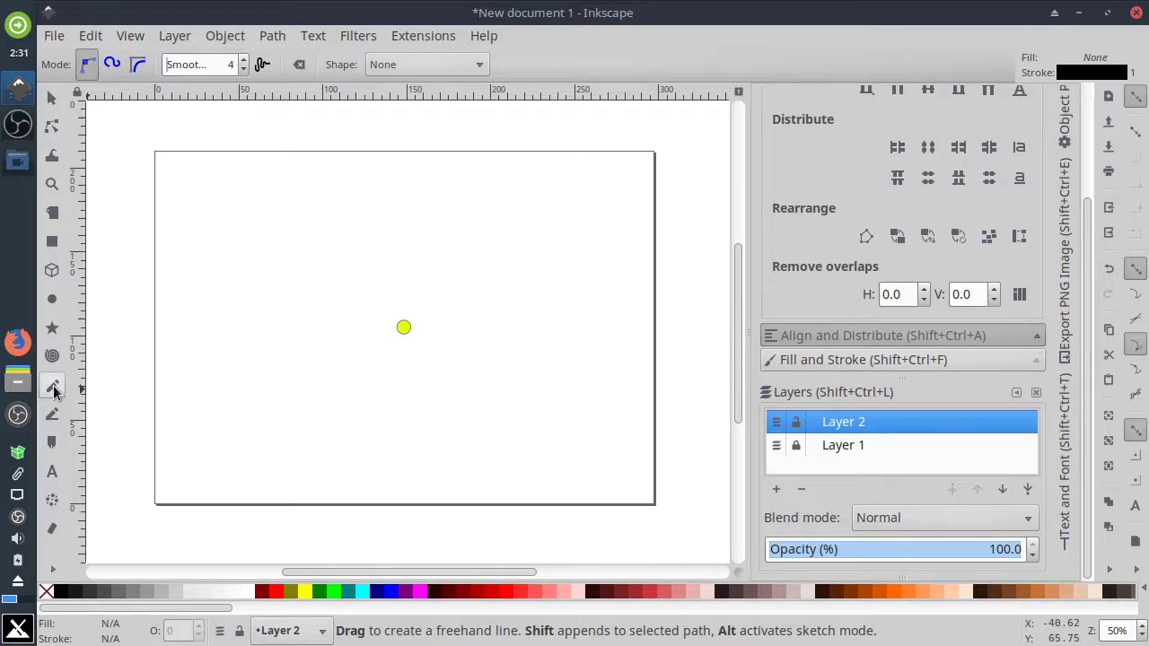
pyautogui.click(405, 329)
pyautogui.click(183, 181)
pyautogui.click(403, 327)
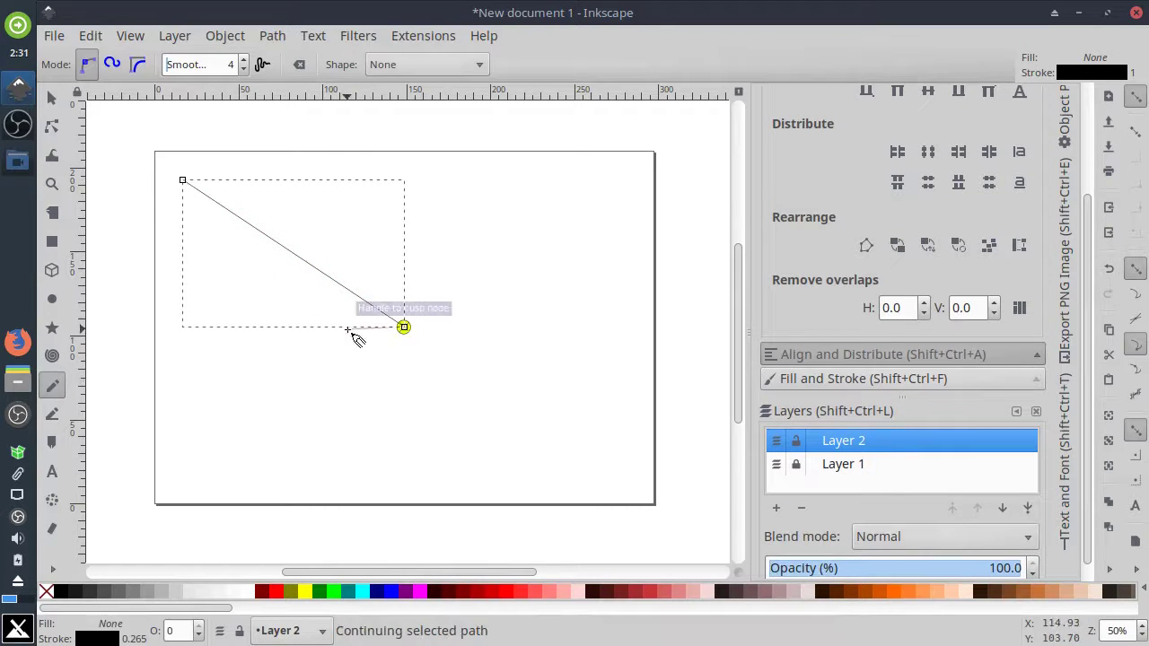
pyautogui.click(192, 244)
pyautogui.click(403, 327)
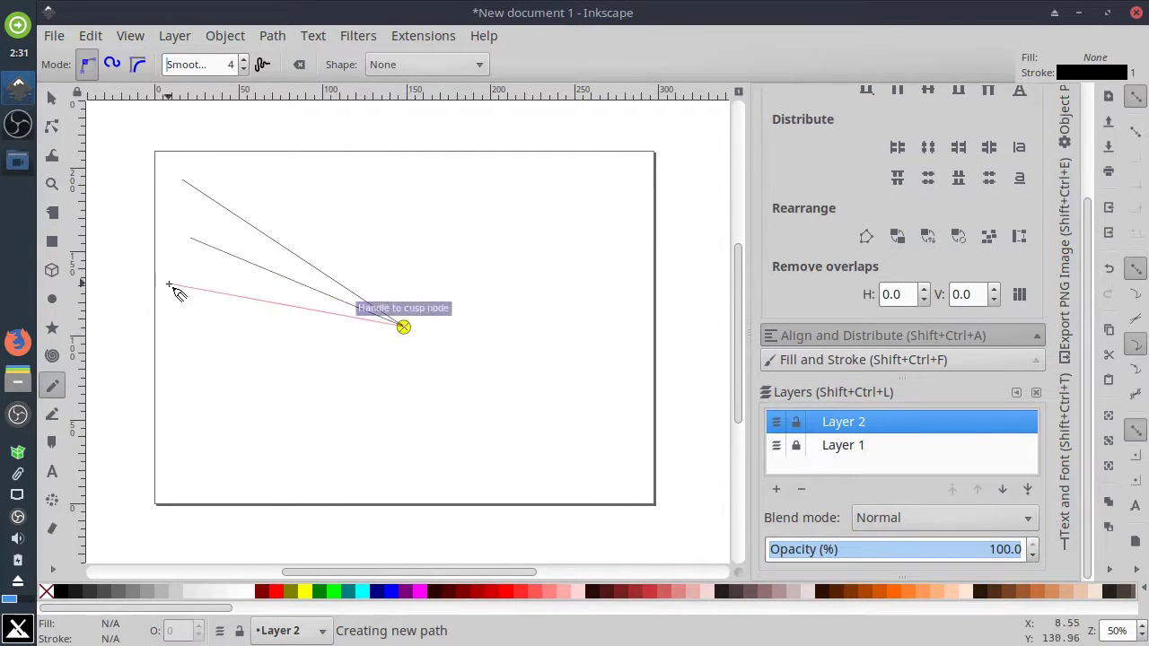
pyautogui.click(164, 238)
pyautogui.click(403, 327)
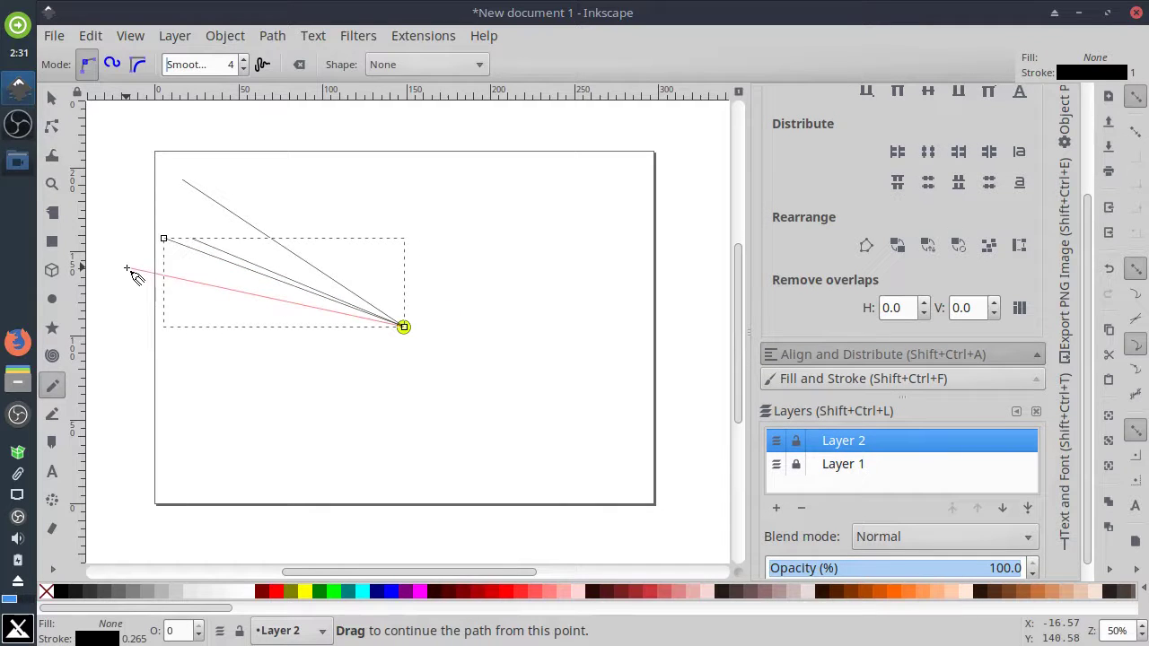
pyautogui.click(128, 280)
# Draw four straight guide lines from the circle's centre down past the page's lower edge, fanning towards the lower-right corner.
pyautogui.click(403, 327)
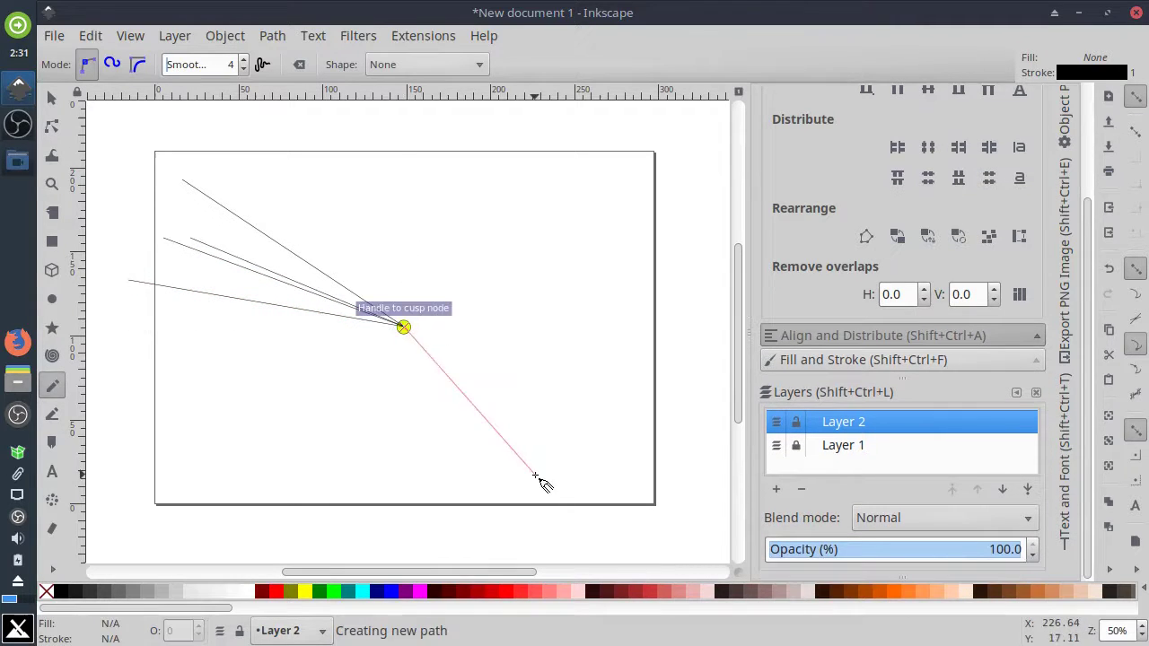
pyautogui.click(458, 534)
pyautogui.click(403, 327)
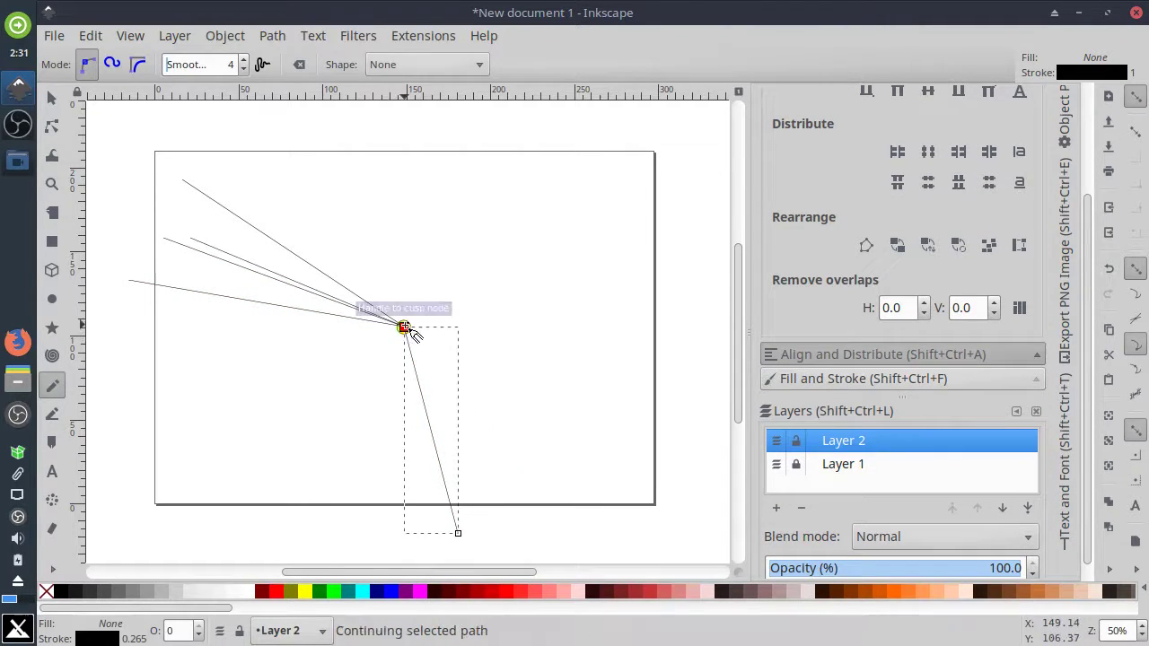
pyautogui.click(512, 537)
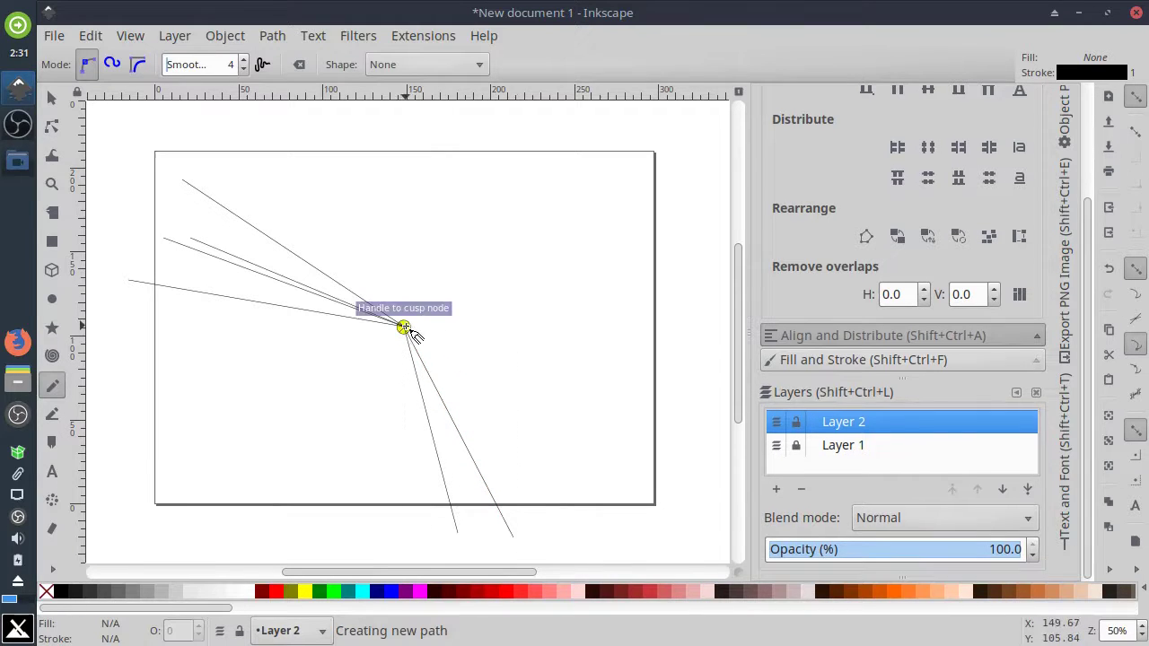
pyautogui.click(403, 327)
pyautogui.click(535, 542)
pyautogui.click(403, 327)
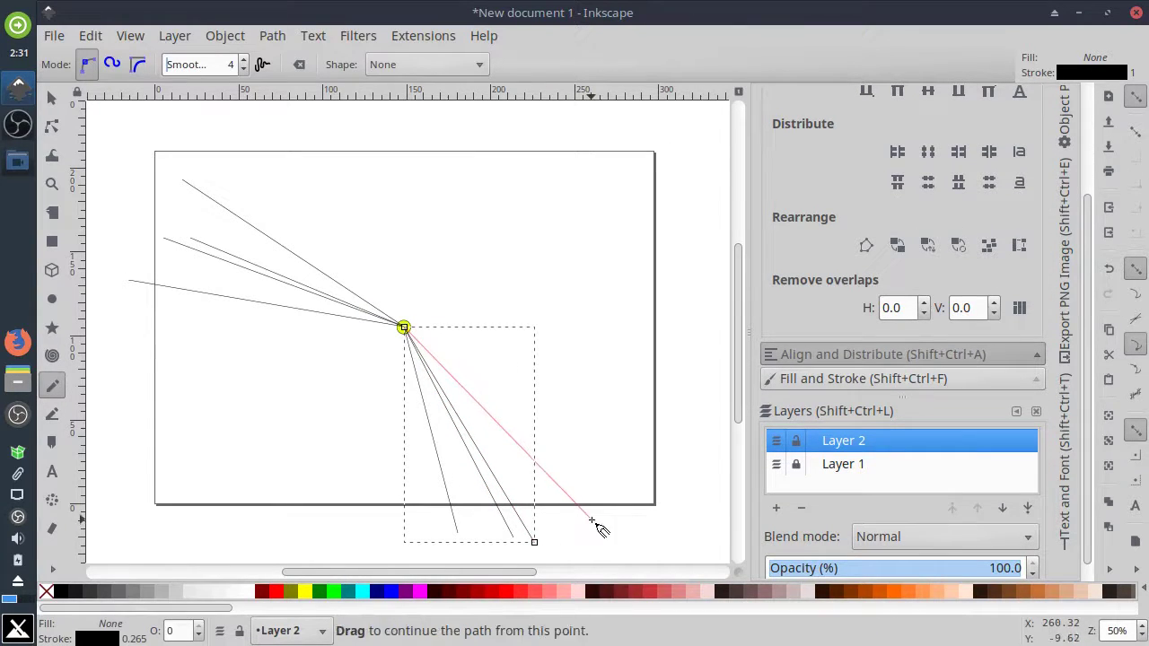
pyautogui.press('Escape')
pyautogui.press('F1')
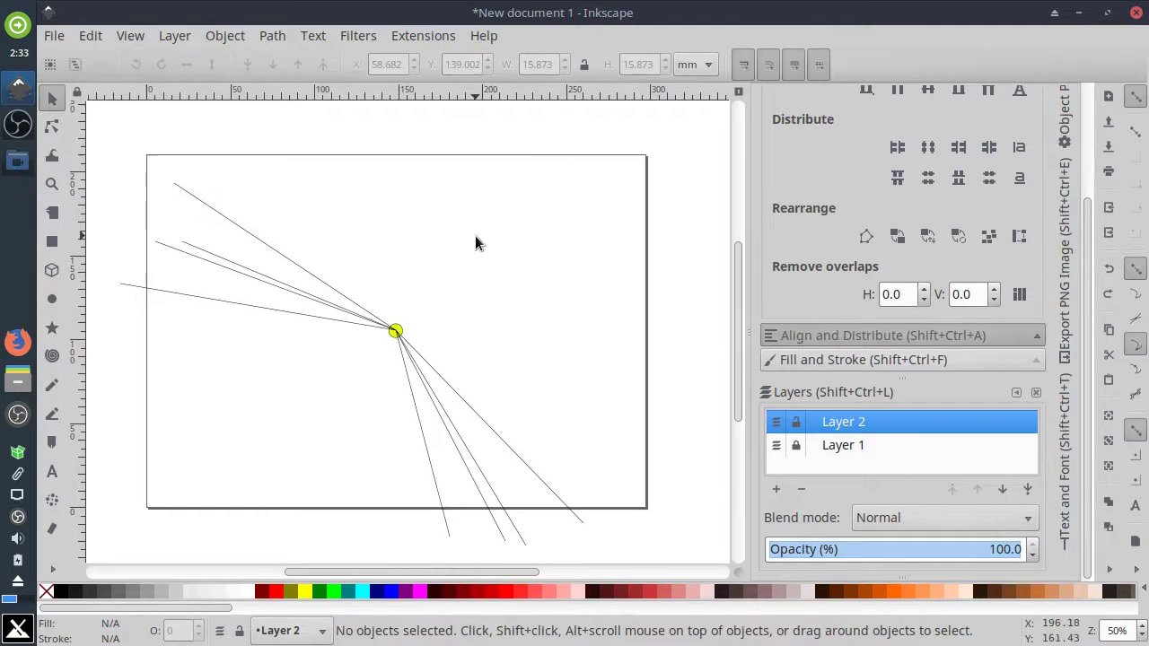
# Draw two vertical Pencil lines connecting the uppermost left guide line to the second guide line.
pyautogui.press('p')
pyautogui.scroll(3, 278, 296)
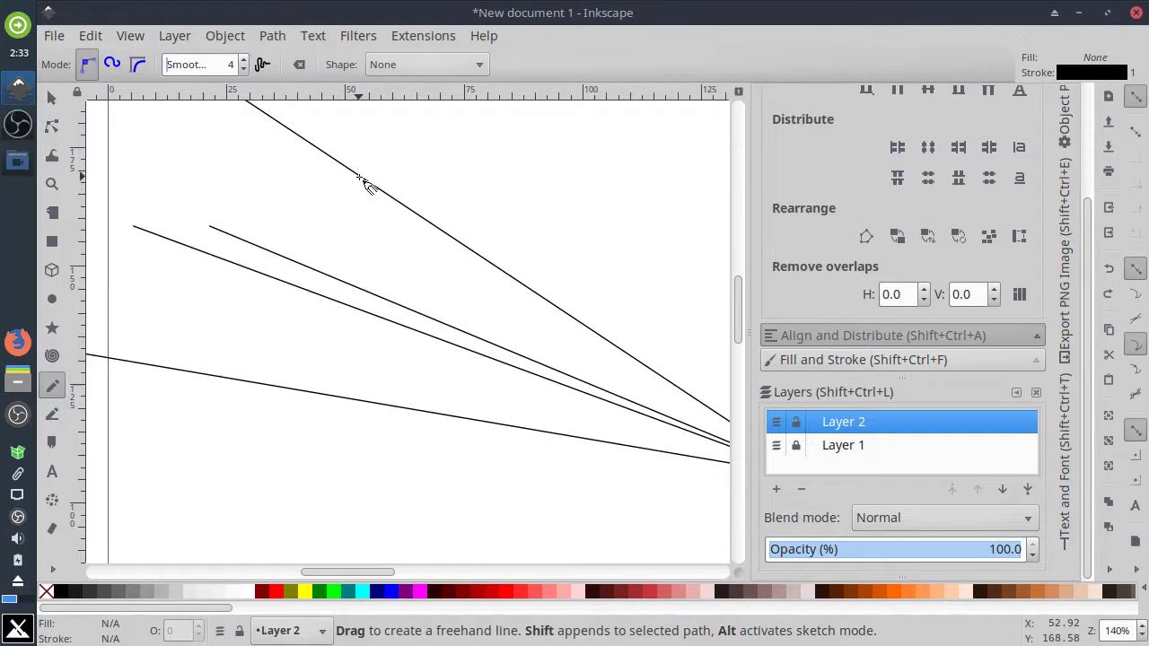
pyautogui.click(359, 176)
pyautogui.click(359, 287)
pyautogui.click(484, 257)
pyautogui.click(484, 340)
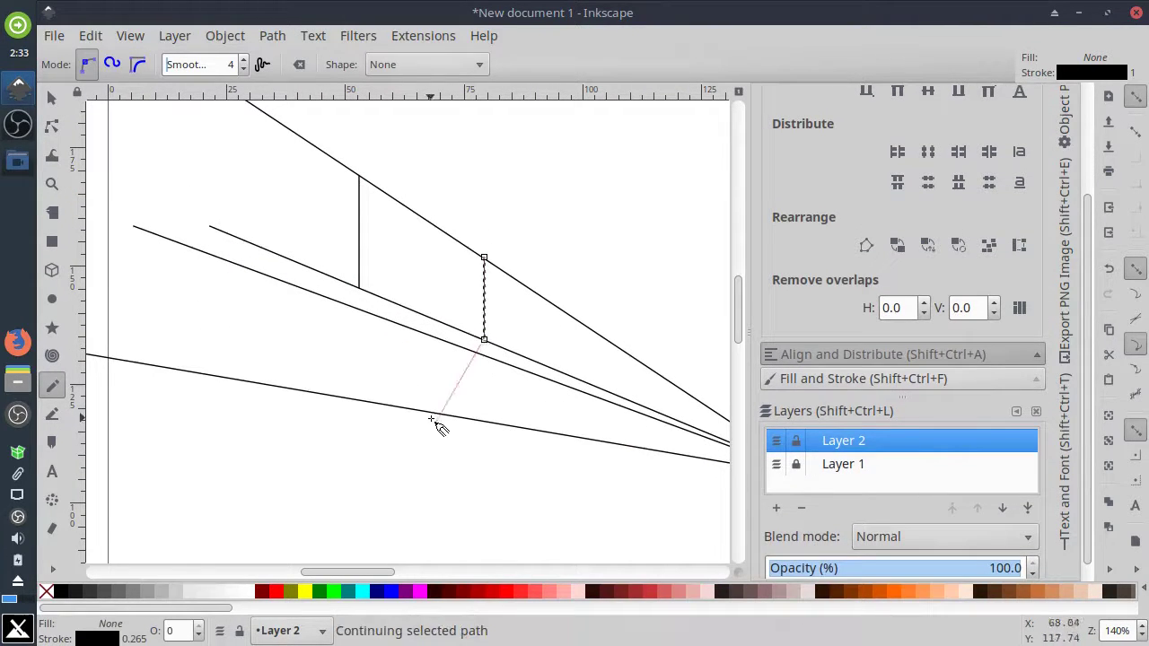
# Complete the outer end face of the first box with slanted and vertical edges, and add the slanted lower edge at its inner end.
pyautogui.click(441, 414)
pyautogui.click(359, 289)
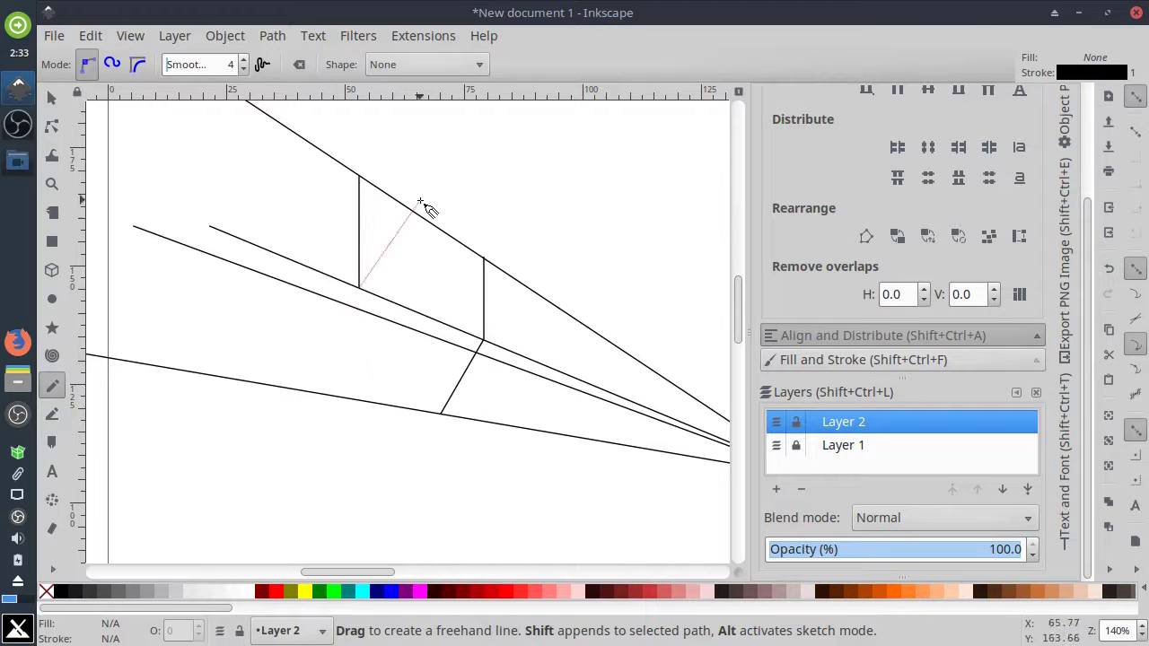
pyautogui.click(301, 390)
pyautogui.click(302, 389)
pyautogui.click(302, 289)
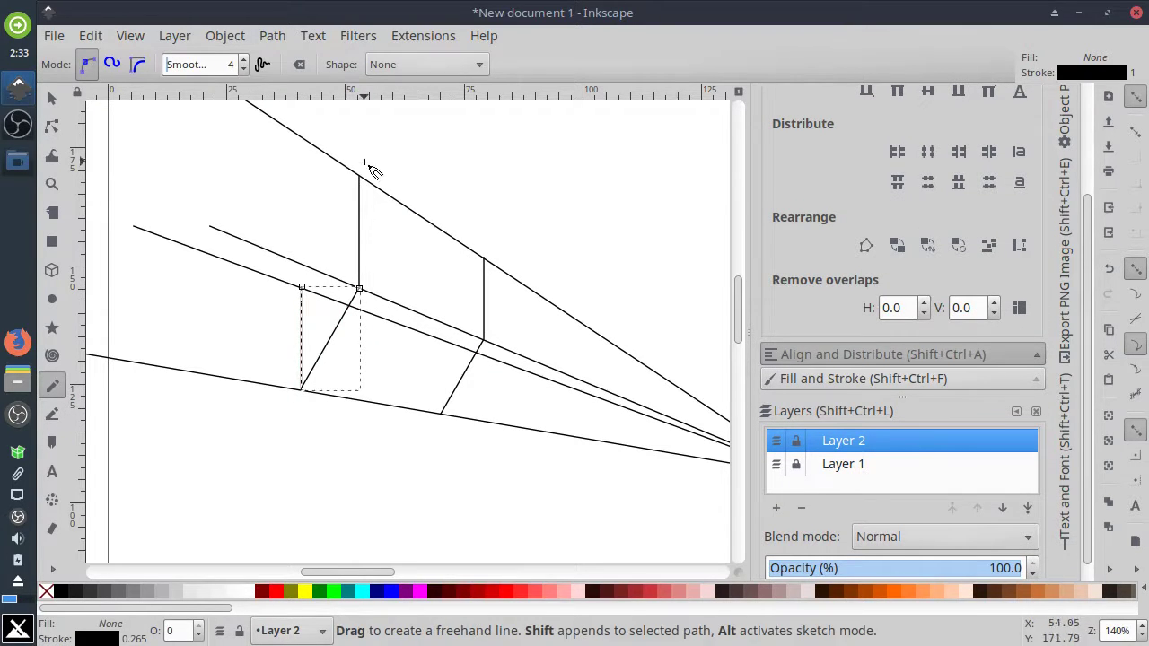
pyautogui.click(359, 176)
pyautogui.click(301, 287)
# Draw two more vertical lines between the upper two left guide lines, closer to the yellow circle, for a second box.
pyautogui.press('space')
pyautogui.scroll(-1, 403, 334)
pyautogui.scroll(2, 448, 333)
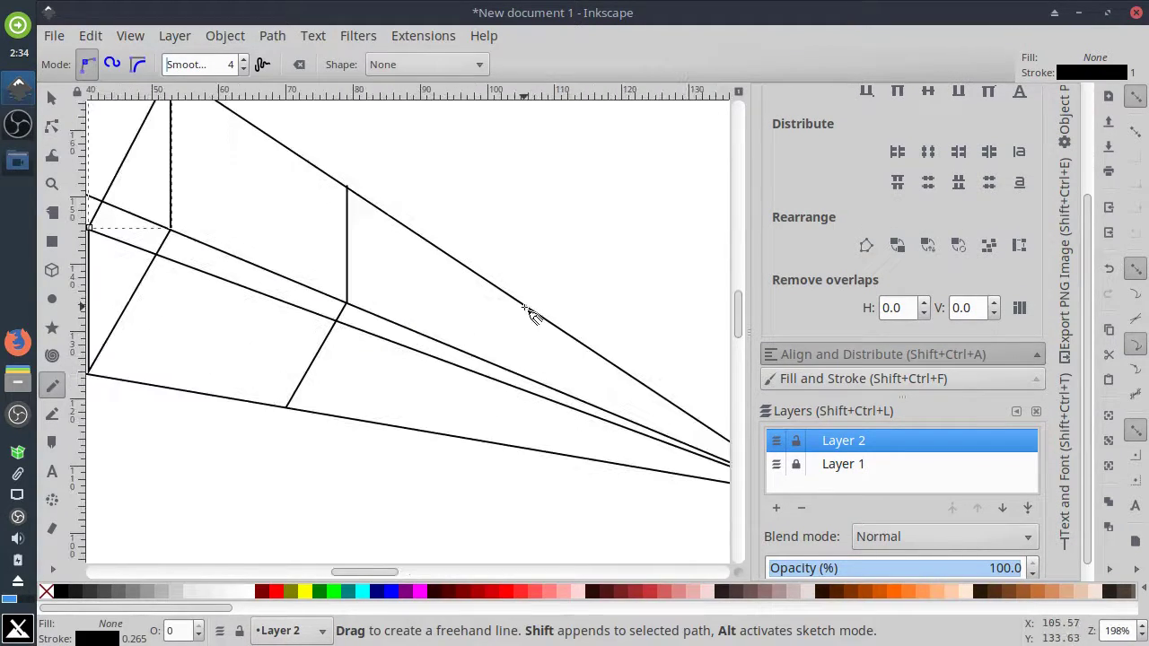
pyautogui.click(525, 307)
pyautogui.click(524, 376)
pyautogui.click(524, 376)
pyautogui.moveTo(637, 391); pyautogui.dragTo(500, 336)
pyautogui.click(505, 328)
pyautogui.click(504, 369)
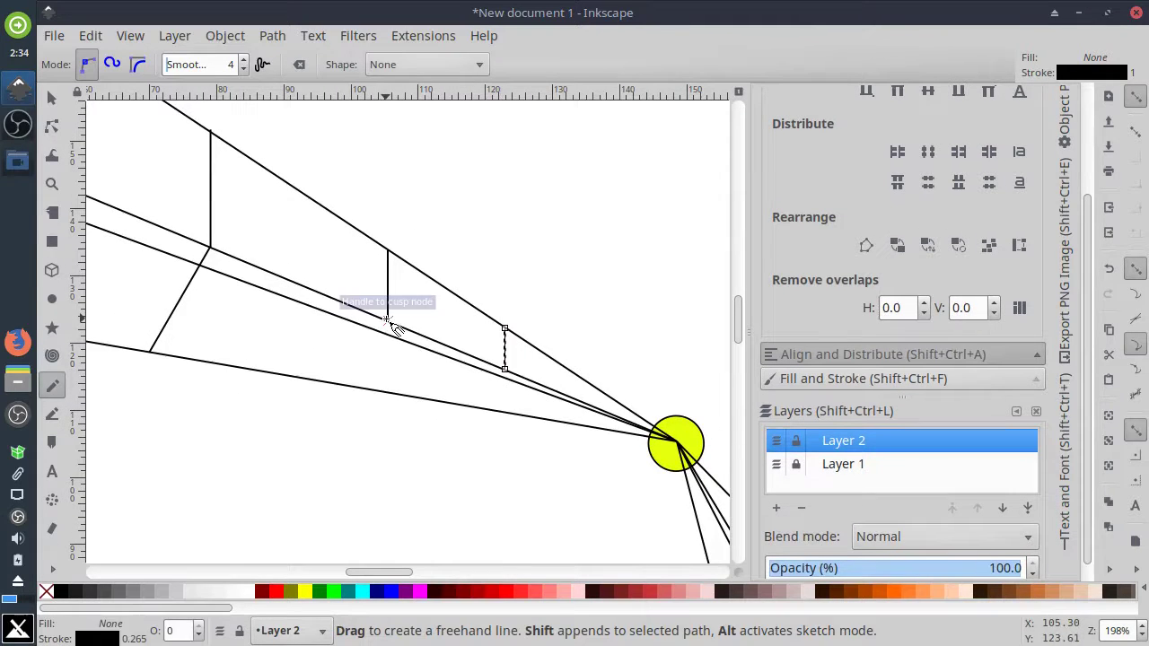
# Draw parallel slanted edges from the second box's two vertical lines down to the lowest left guide line.
pyautogui.click(387, 321)
pyautogui.click(351, 385)
pyautogui.click(505, 369)
pyautogui.click(482, 409)
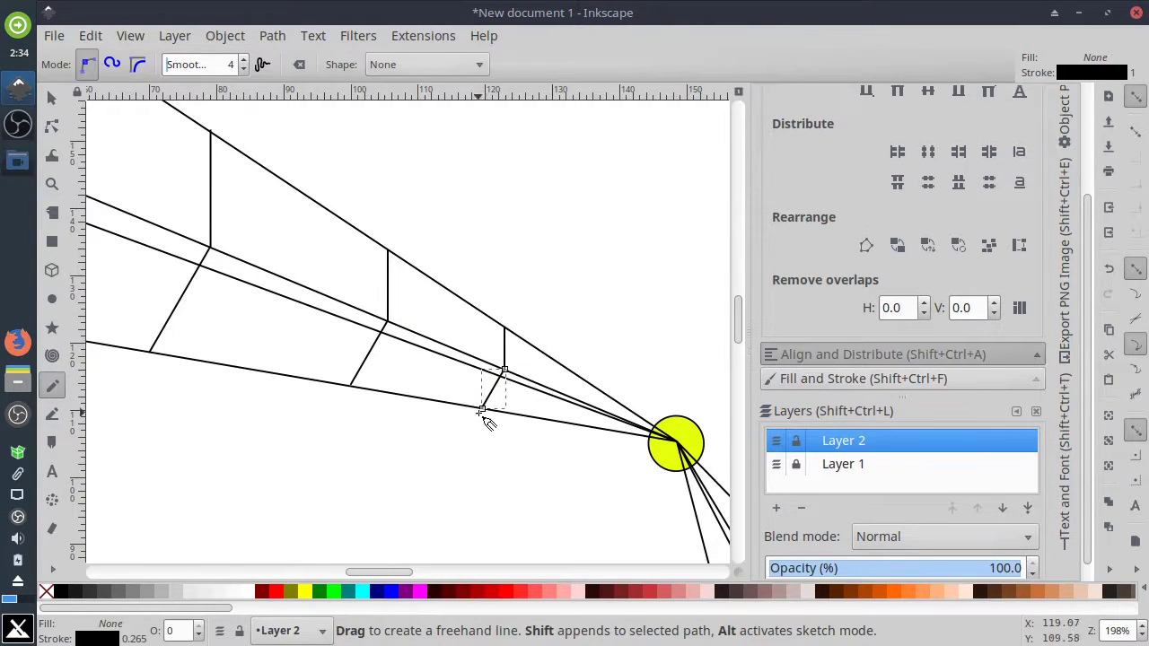
# Close the second box's outer end face with a vertical edge and a slanted top edge.
pyautogui.click(351, 386)
pyautogui.click(352, 320)
pyautogui.click(351, 321)
pyautogui.click(387, 249)
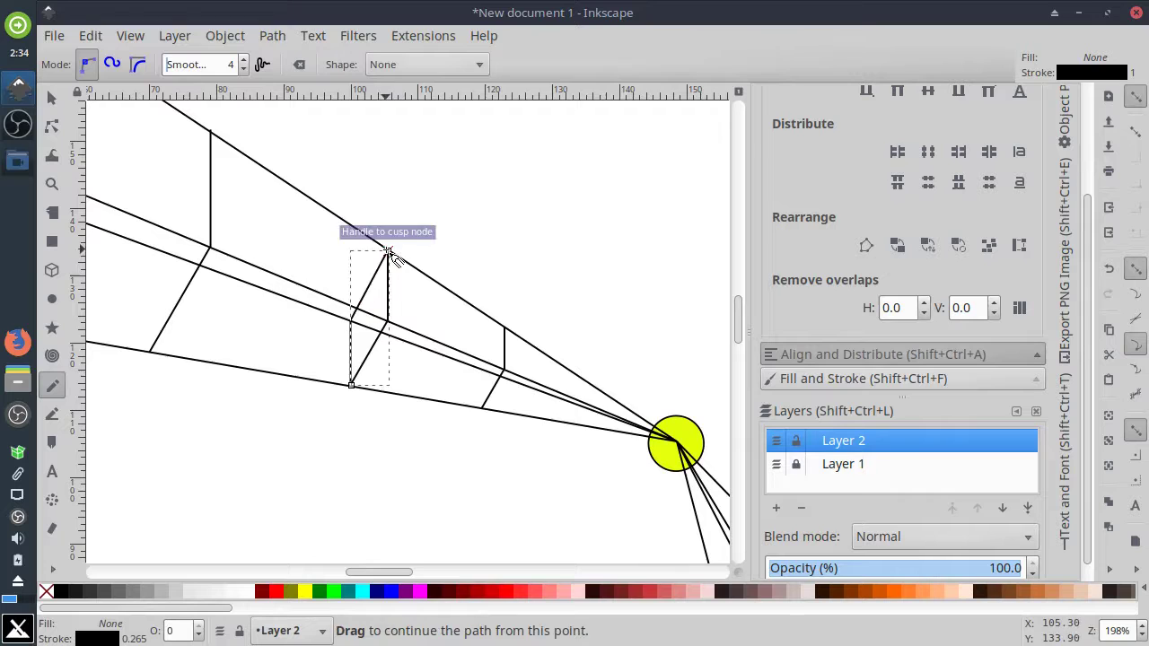
# Draw two horizontal edges from the rightmost lower-right guide line across to its neighbouring guide line, for a new box.
pyautogui.scroll(-2, 611, 401)
pyautogui.scroll(-5, 449, 384)
pyautogui.scroll(4, 440, 274)
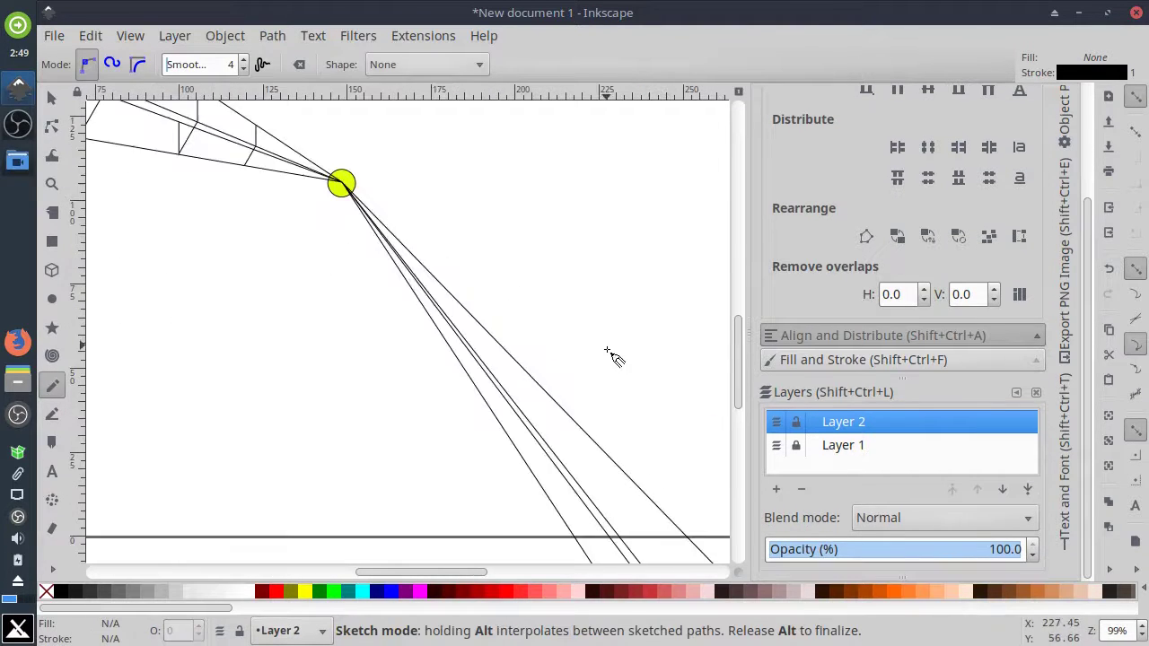
pyautogui.click(367, 255)
pyautogui.click(496, 321)
pyautogui.click(420, 321)
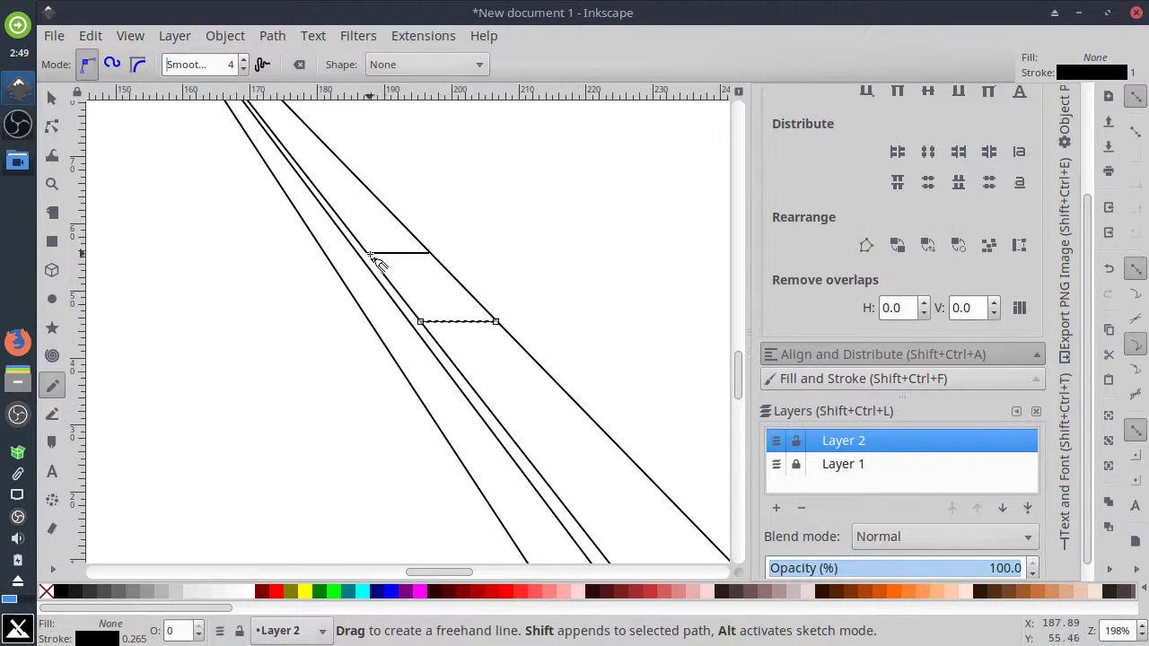
# Draw vertical edges from the inner ends of both horizontal edges down to the leftmost of the lower-right guide lines.
pyautogui.click(367, 255)
pyautogui.click(368, 319)
pyautogui.click(420, 322)
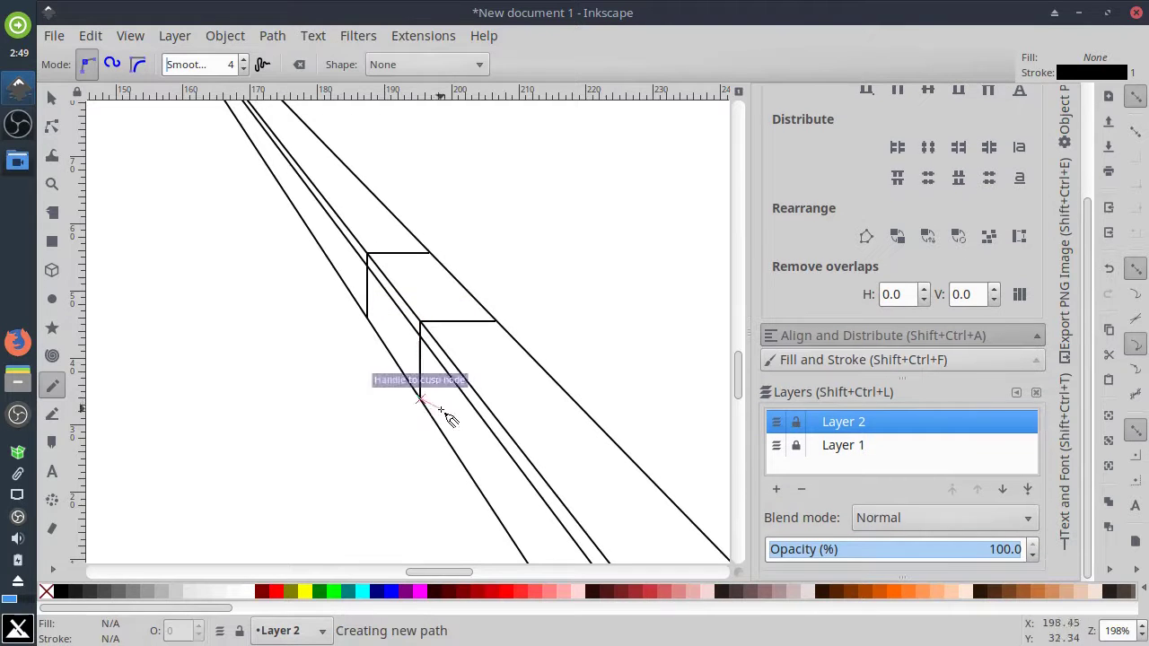
# Close the new box's square front face with bottom and right edges, and trim the bottom edge to the corner.
pyautogui.click(505, 400)
pyautogui.click(495, 321)
pyautogui.click(495, 399)
pyautogui.scroll(2, 513, 403)
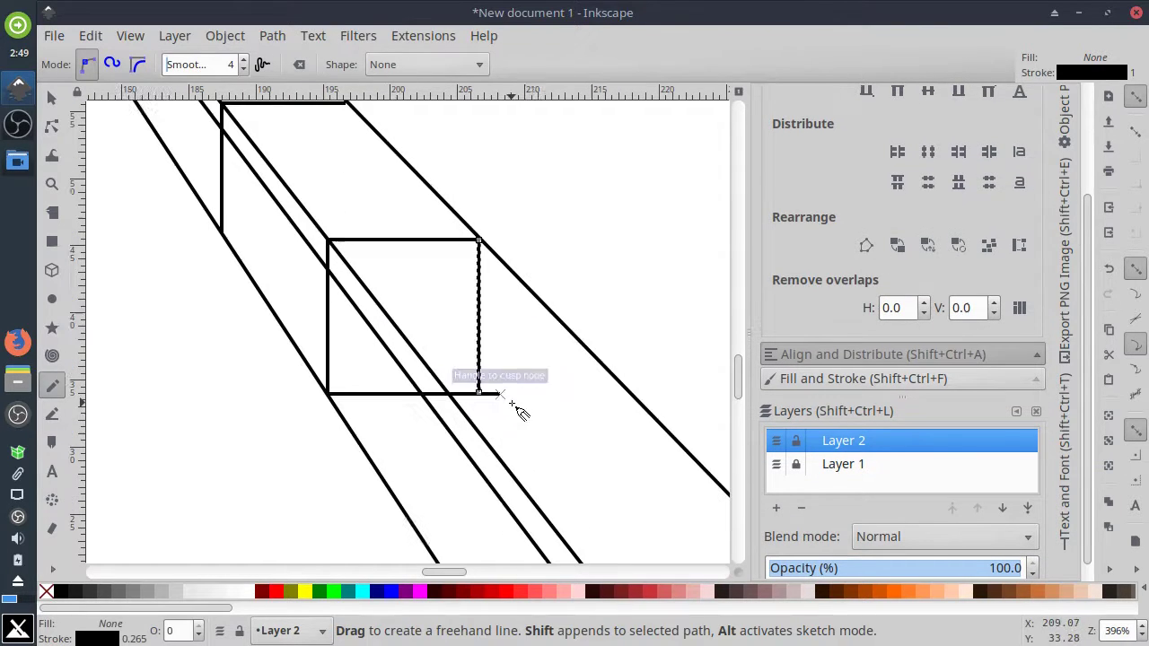
pyautogui.press('n')
pyautogui.click(498, 395)
pyautogui.keyDown('ctrl'); pyautogui.scroll(-4, 431, 367); pyautogui.keyUp('ctrl')
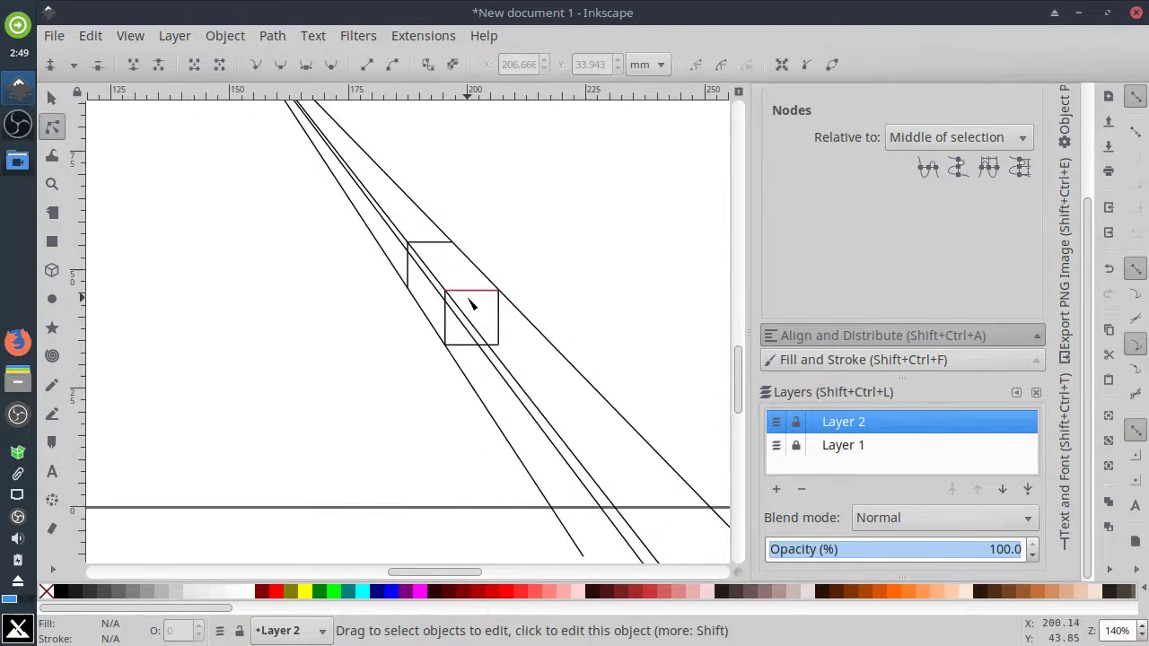
# Draw two more guide lines from the vanishing point past the bottom page edge, left of the lower-right guide lines.
pyautogui.press('space')
pyautogui.press('p')
pyautogui.click(281, 143)
pyautogui.click(471, 506)
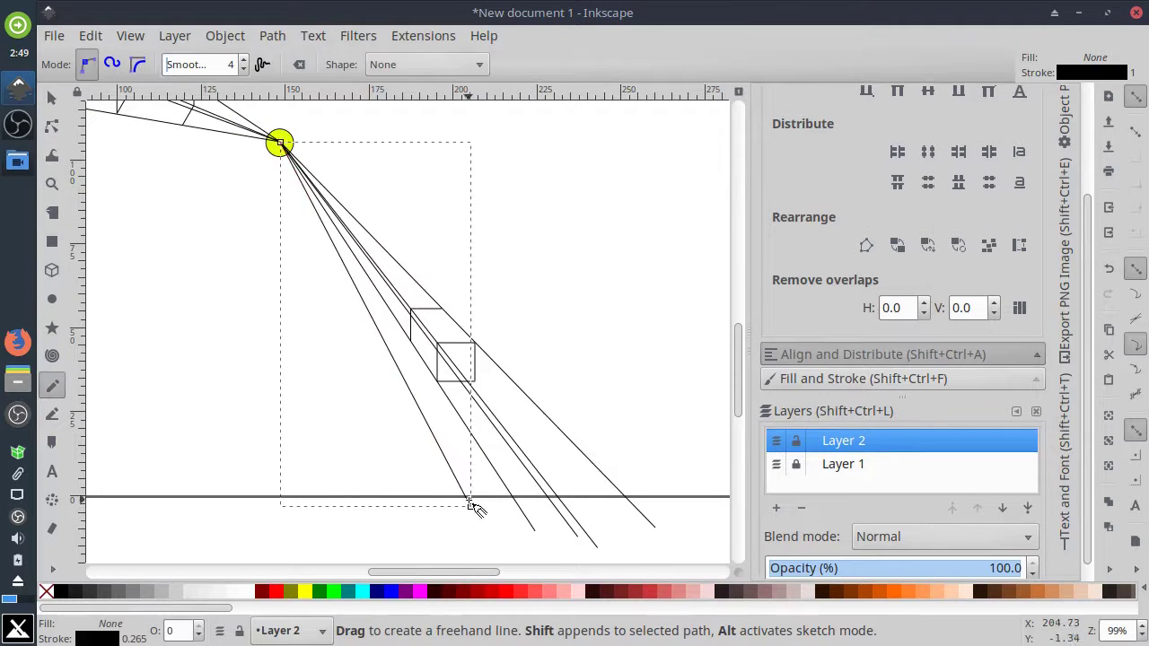
pyautogui.click(283, 142)
pyautogui.click(281, 142)
pyautogui.click(437, 527)
# Outline the adjacent box's rear end with a horizontal top edge and a vertical edge, and draw its front top edge.
pyautogui.keyDown('ctrl'); pyautogui.scroll(2, 405, 353); pyautogui.keyUp('ctrl')
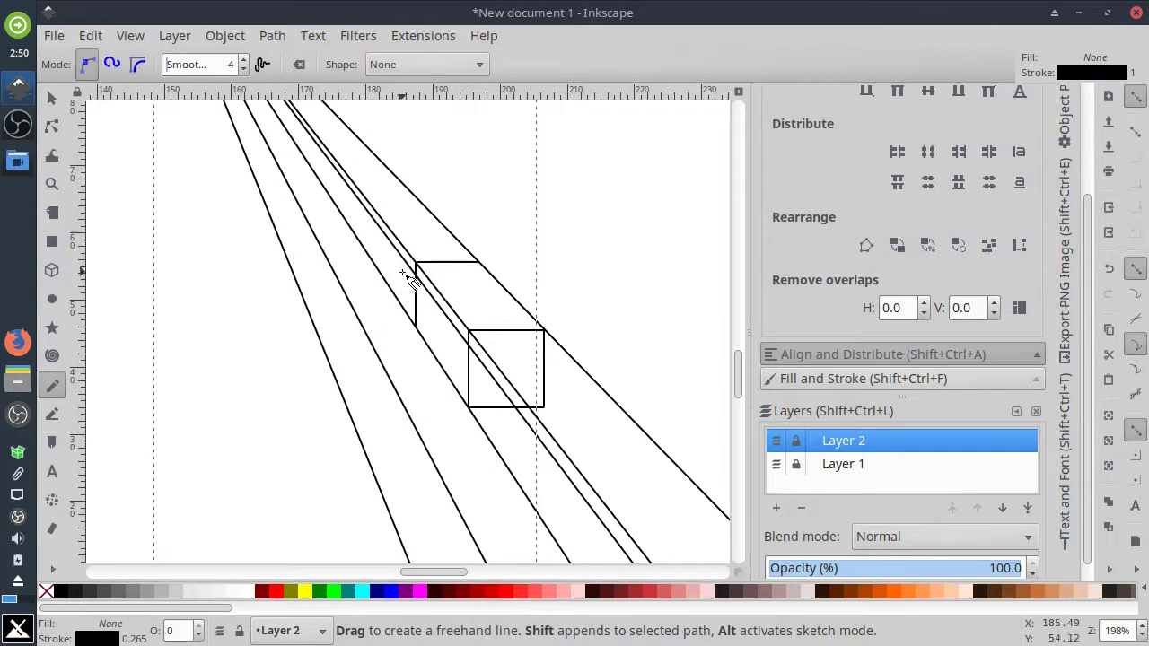
pyautogui.click(414, 303)
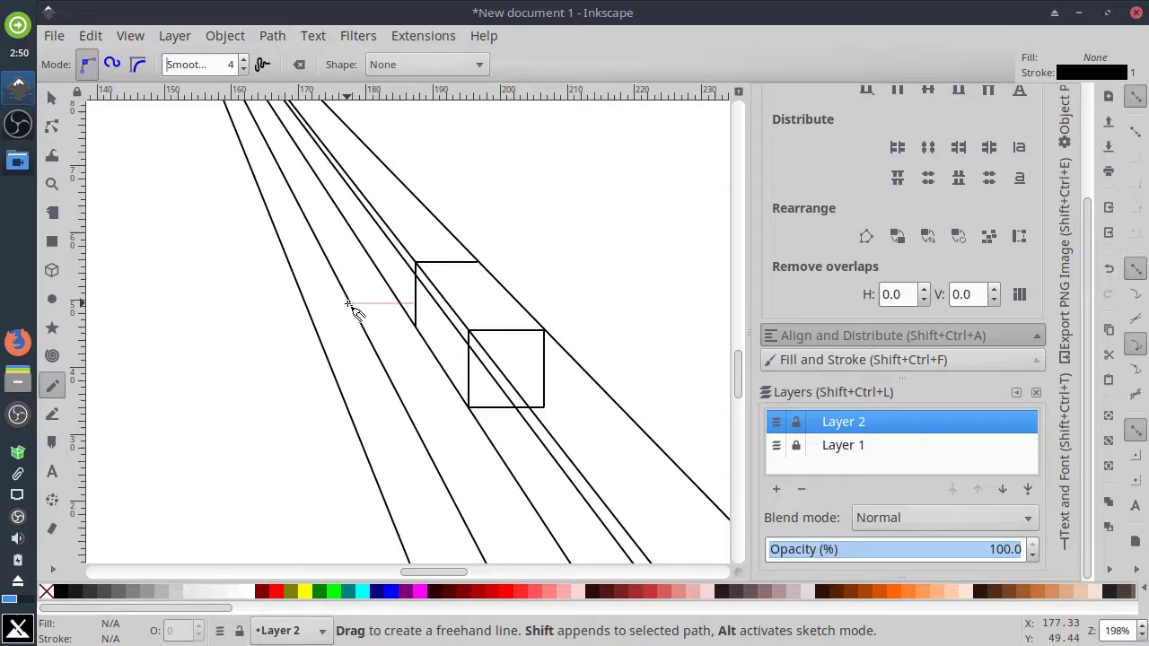
pyautogui.click(349, 409)
pyautogui.click(442, 370)
pyautogui.click(384, 369)
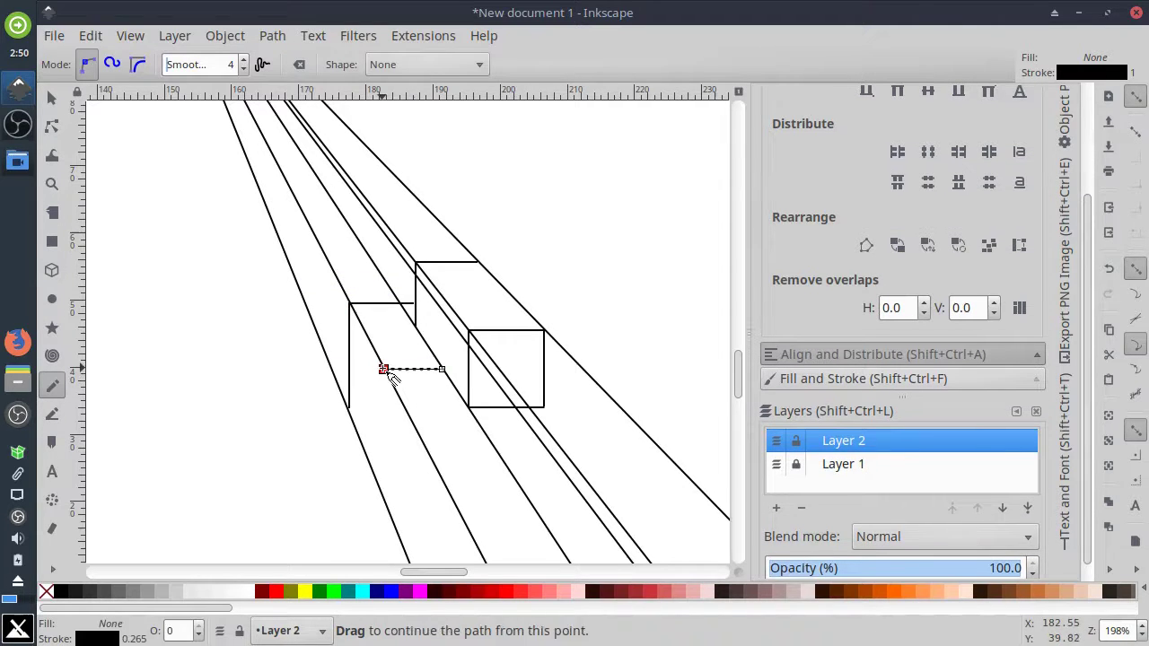
# Close the adjacent box's tall front face with left, bottom and right edges, and trim the bottom edge to the corner.
pyautogui.click(503, 500)
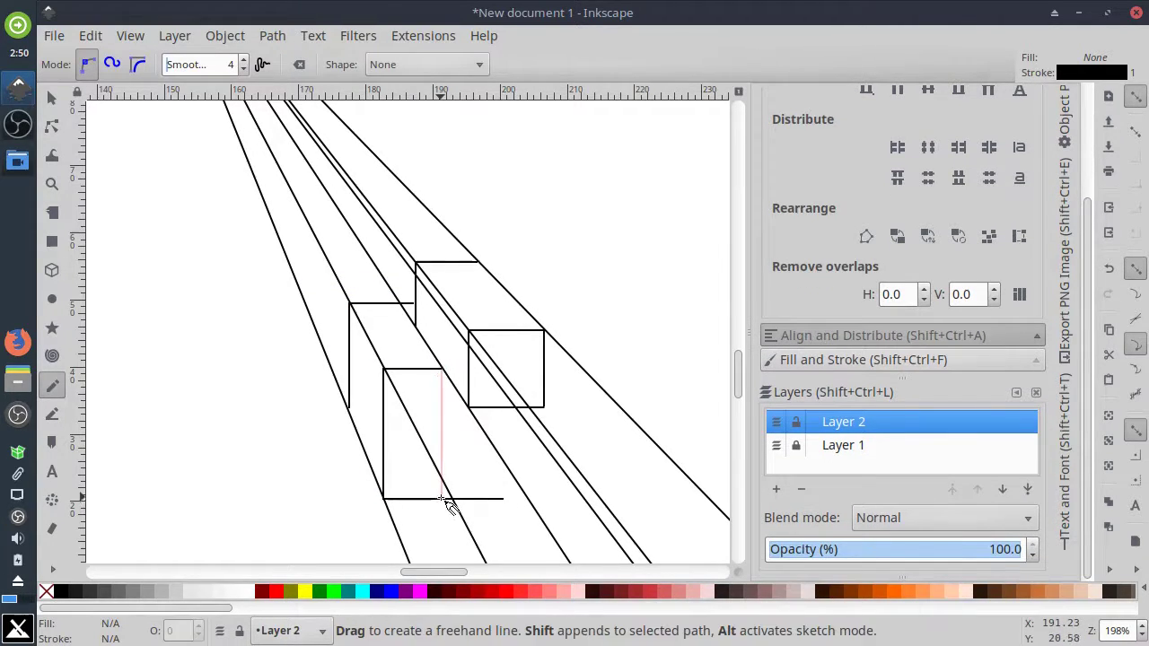
pyautogui.press('n')
pyautogui.moveTo(503, 500)
pyautogui.mouseDown()
pyautogui.moveTo(444, 501)
pyautogui.moveTo(387, 472)
pyautogui.mouseUp()
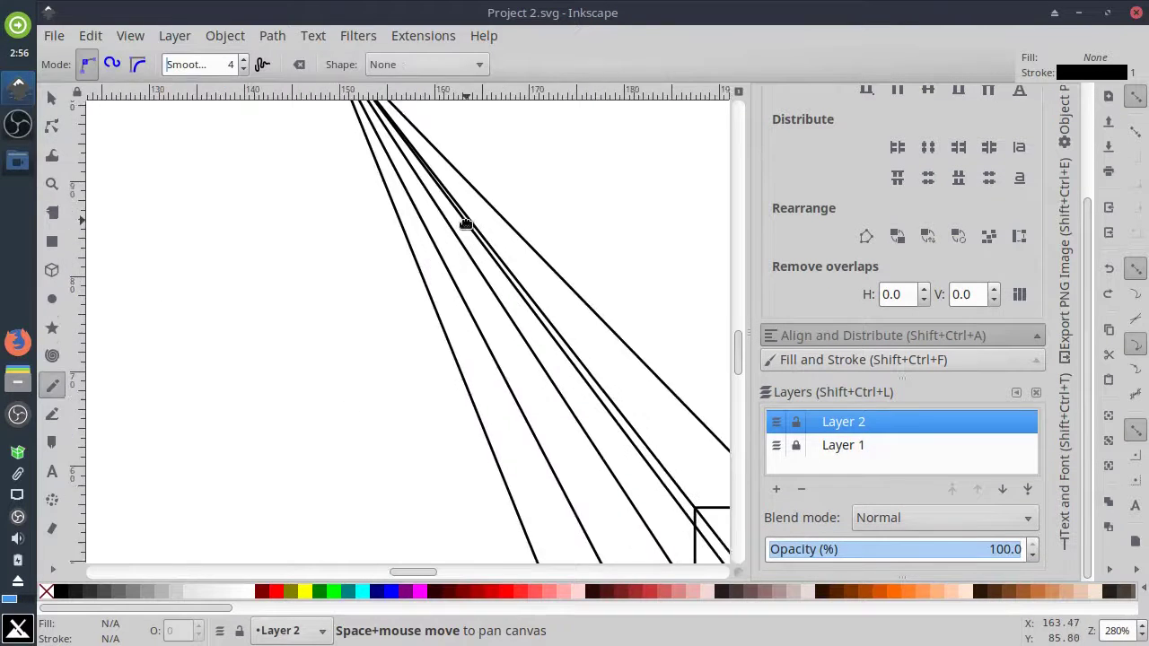
# Draw two vertical edges between the two leftmost lower guide lines nearer the vanishing point, with a horizontal top edge on the rear one.
pyautogui.moveTo(466, 222); pyautogui.dragTo(458, 229)
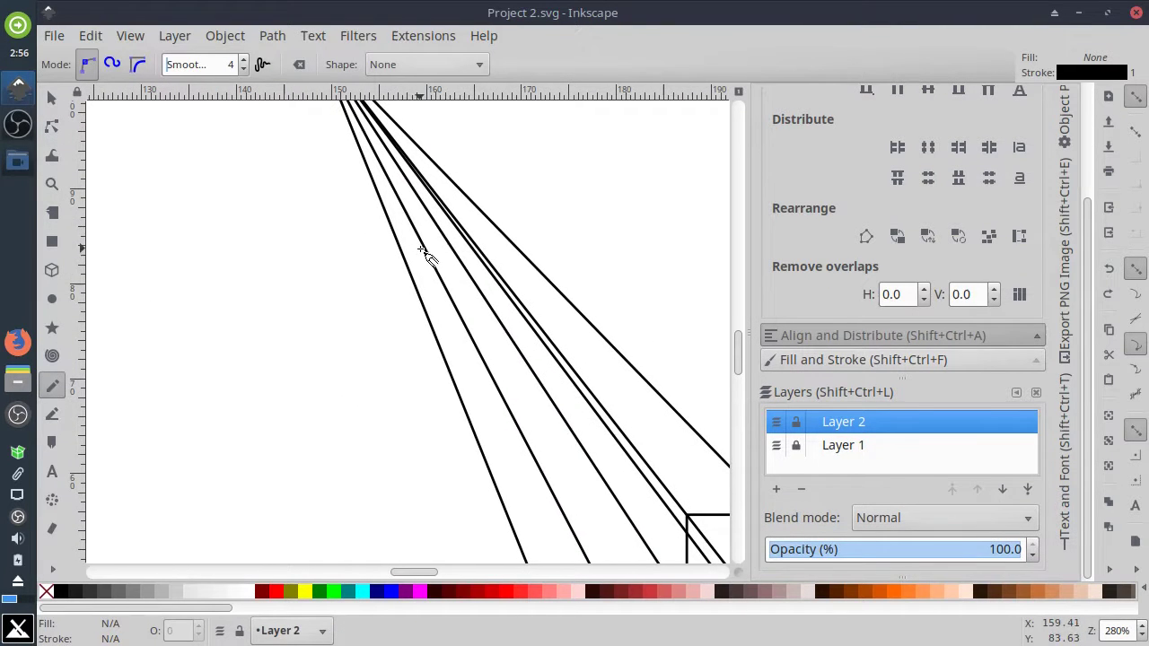
pyautogui.click(422, 301)
pyautogui.click(470, 336)
pyautogui.click(470, 423)
pyautogui.click(421, 242)
pyautogui.click(467, 242)
# Complete the front face of this smaller box with horizontal top, vertical right and horizontal bottom edges.
pyautogui.click(470, 335)
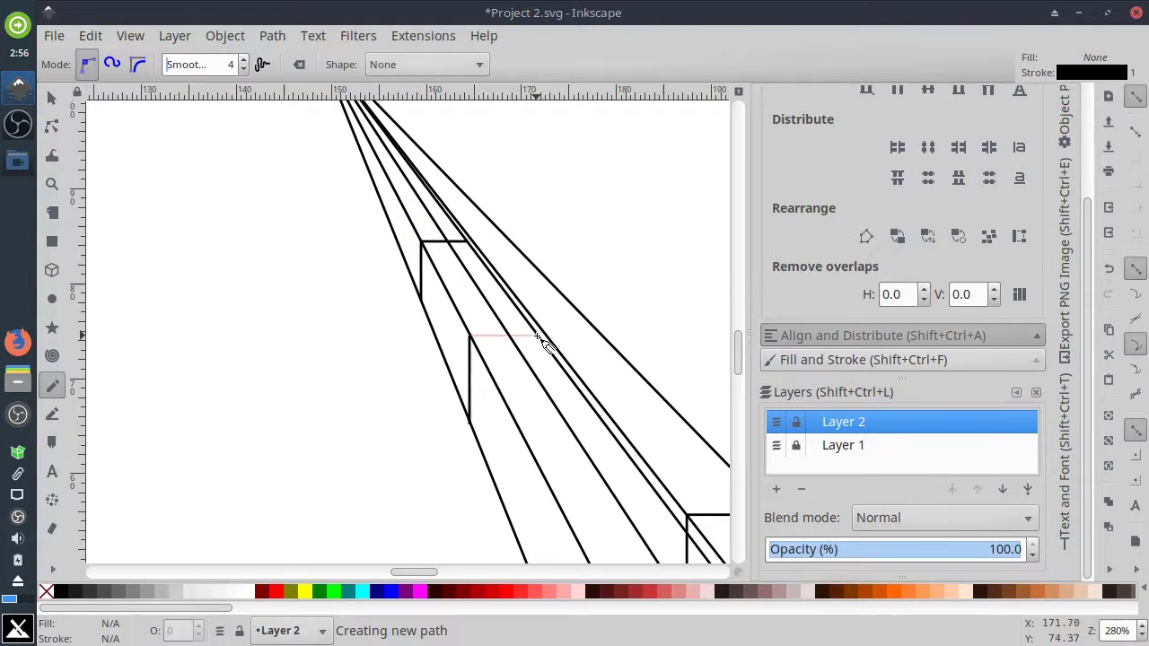
pyautogui.doubleClick(537, 337)
pyautogui.doubleClick(537, 427)
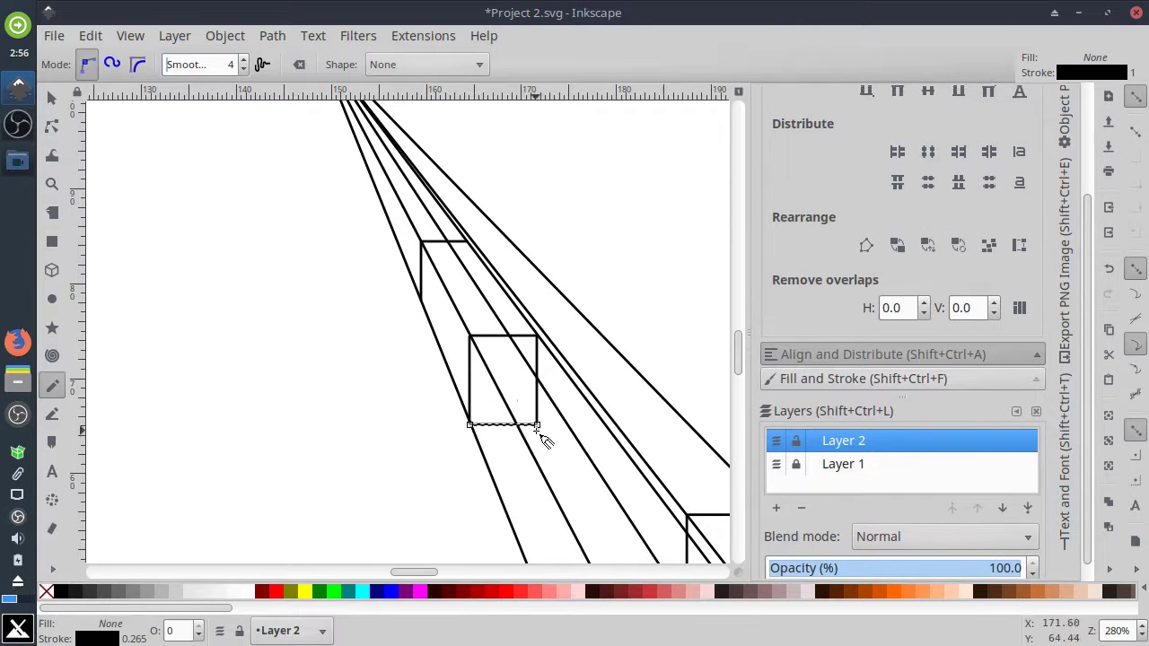
pyautogui.press('n')
pyautogui.scroll(-1, 506, 374)
# Draw two short vertical edges between the upper two left guide lines close to the yellow circle, for a third box.
pyautogui.press('space')
pyautogui.press('p')
pyautogui.scroll(2, 441, 348)
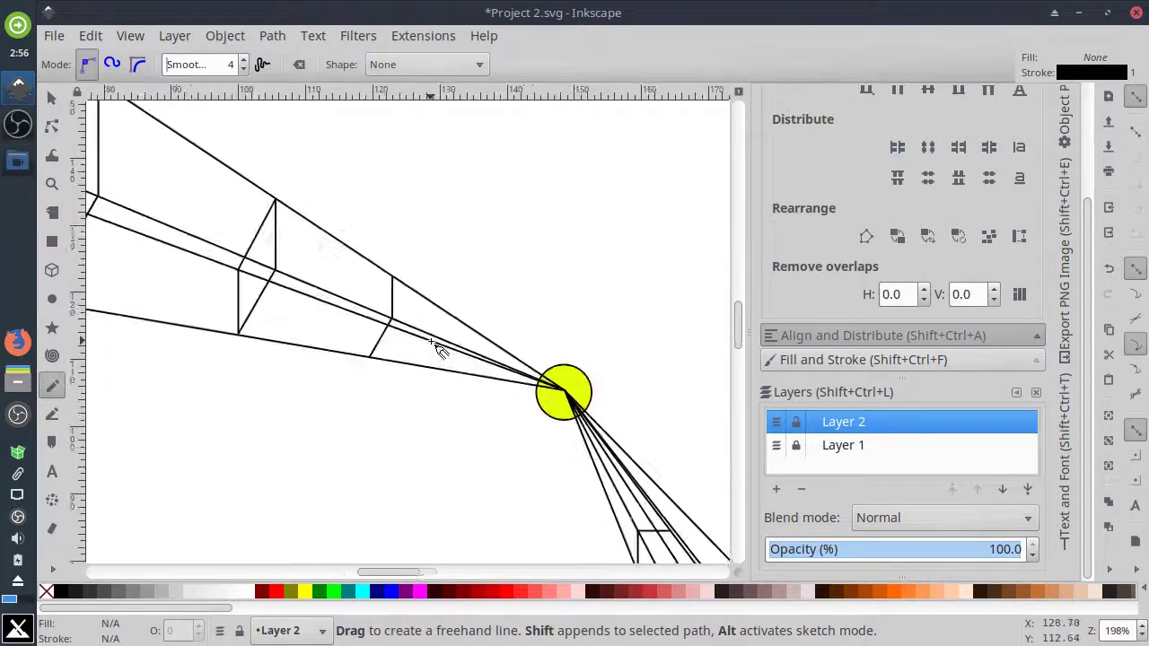
pyautogui.click(466, 335)
pyautogui.click(414, 298)
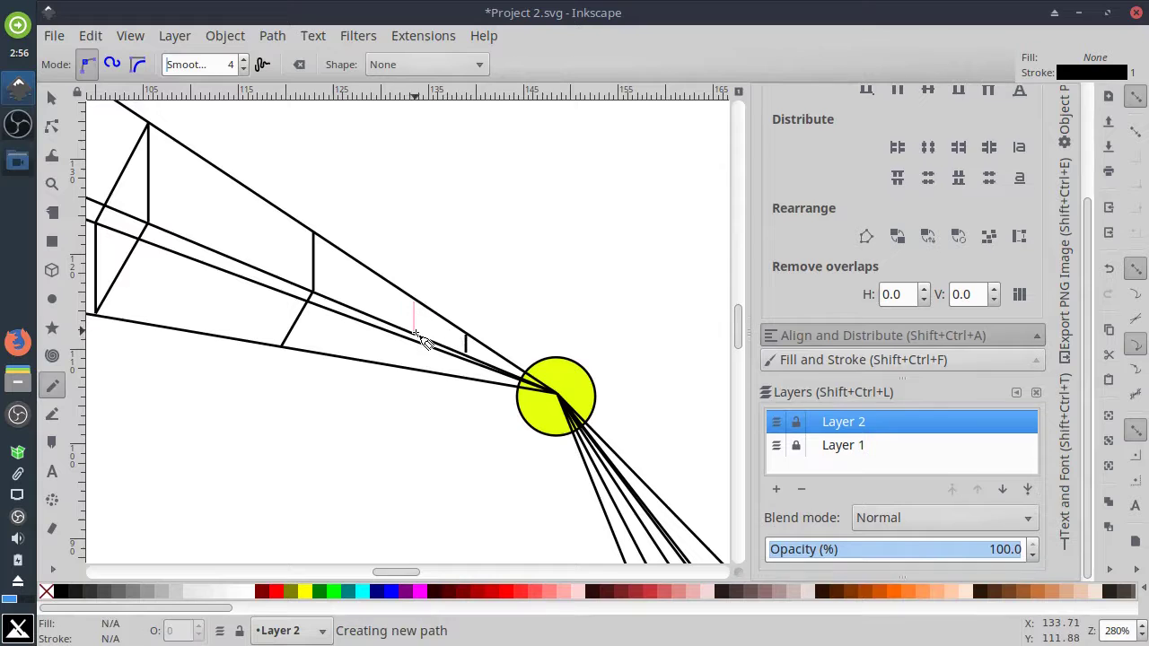
pyautogui.doubleClick(414, 332)
# Extend the lower end of the vertical edge nearest the yellow circle down to the guide line.
pyautogui.scroll(2, 464, 352)
pyautogui.press('n')
pyautogui.click(468, 347)
pyautogui.moveTo(467, 351); pyautogui.dragTo(467, 360)
# Draw slanted edges from both verticals to the lowest left guide line, and close the outer end face with vertical and slanted top edges.
pyautogui.press('p')
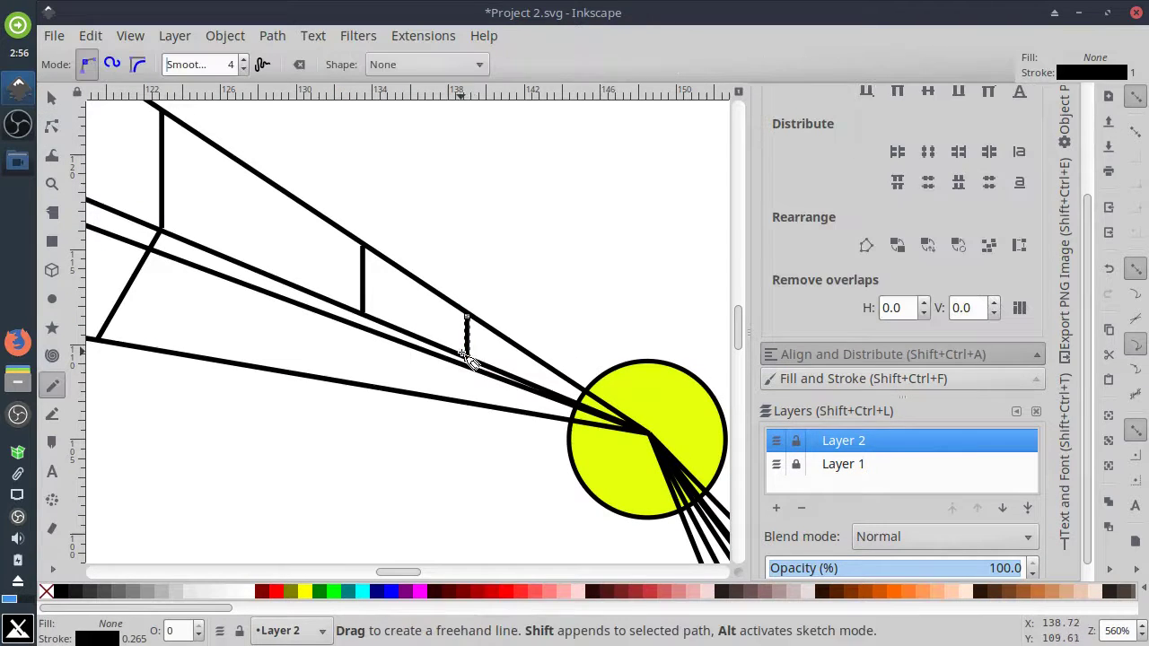
pyautogui.click(467, 360)
pyautogui.click(445, 398)
pyautogui.click(364, 313)
pyautogui.doubleClick(324, 379)
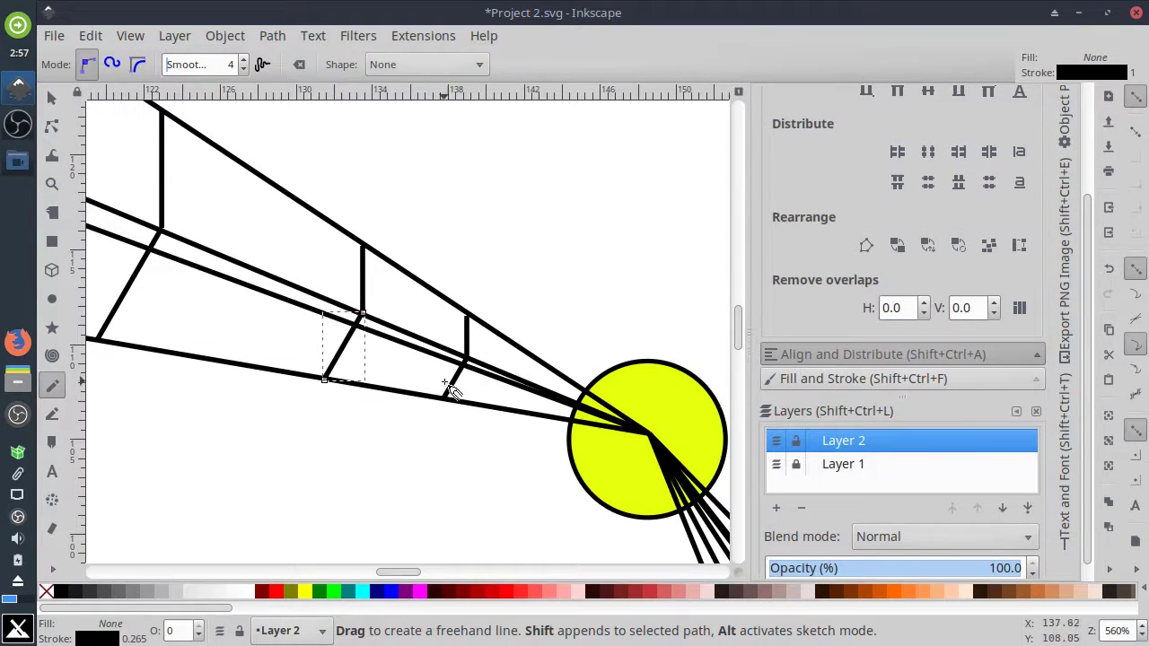
pyautogui.click(324, 312)
pyautogui.click(363, 246)
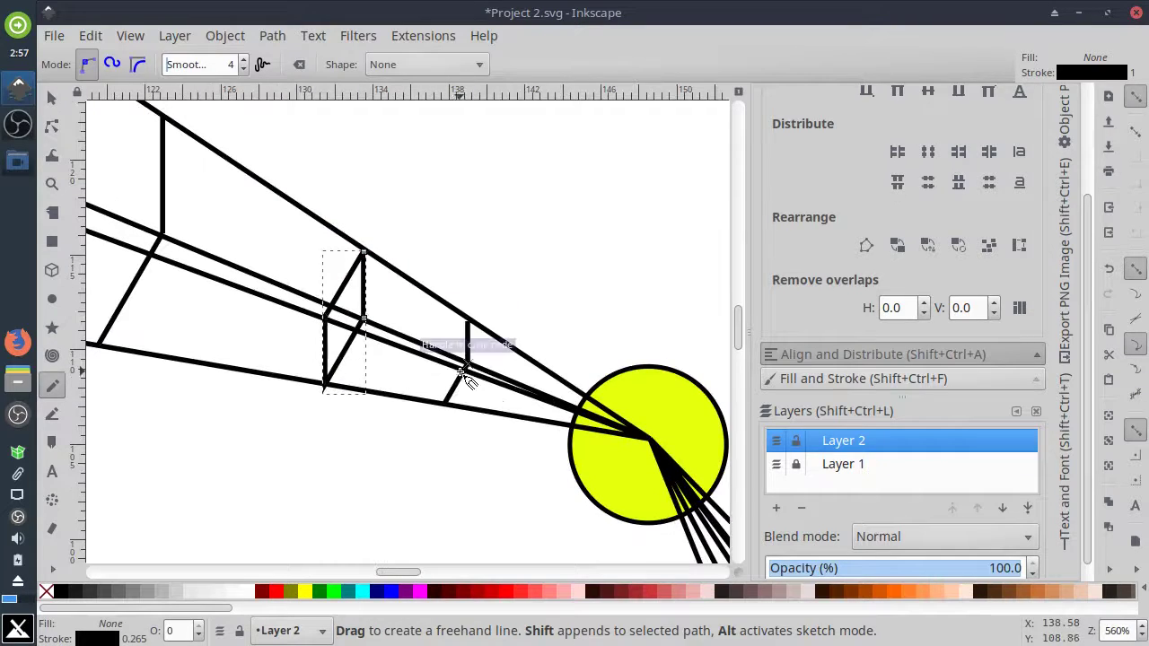
# Extend the upper end of the vertical edge nearest the yellow circle up to the top left guide line.
pyautogui.press('n')
pyautogui.click(467, 334)
pyautogui.moveTo(467, 316); pyautogui.dragTo(467, 312)
pyautogui.click(492, 342)
pyautogui.scroll(-2, 492, 342)
pyautogui.press('Escape')
# Draw two vertical edges between the two leftmost lower guide lines just below the yellow circle, for another small box.
pyautogui.scroll(-2, 492, 342)
pyautogui.press('space')
pyautogui.scroll(3, 422, 292)
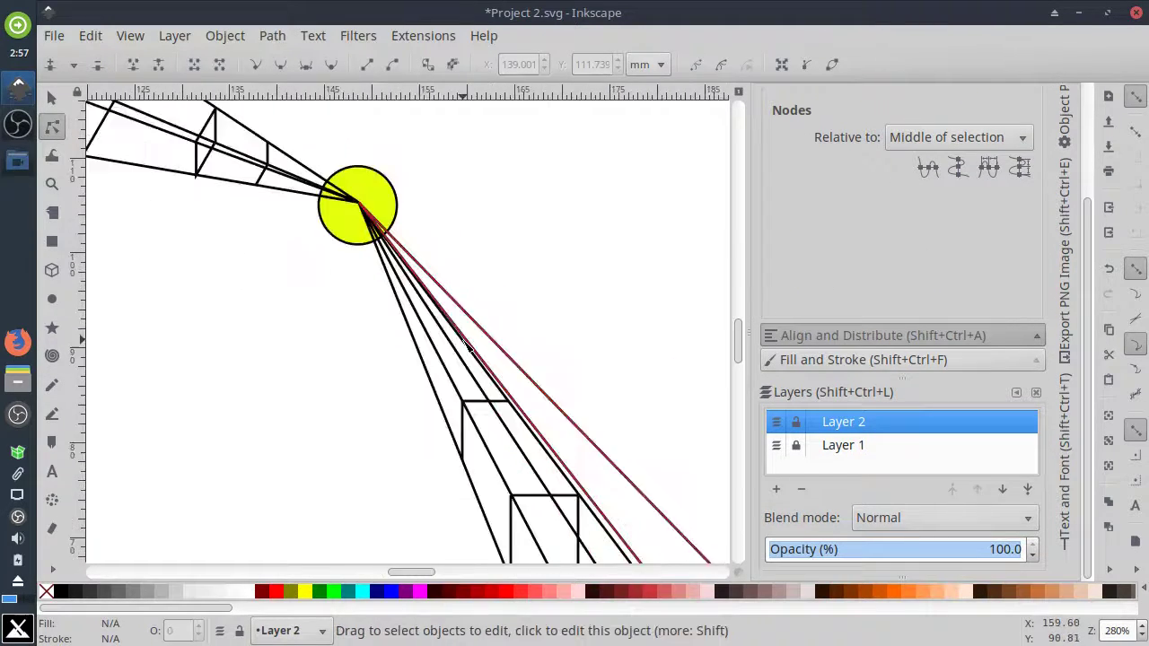
pyautogui.press('p')
pyautogui.click(418, 348)
pyautogui.click(444, 357)
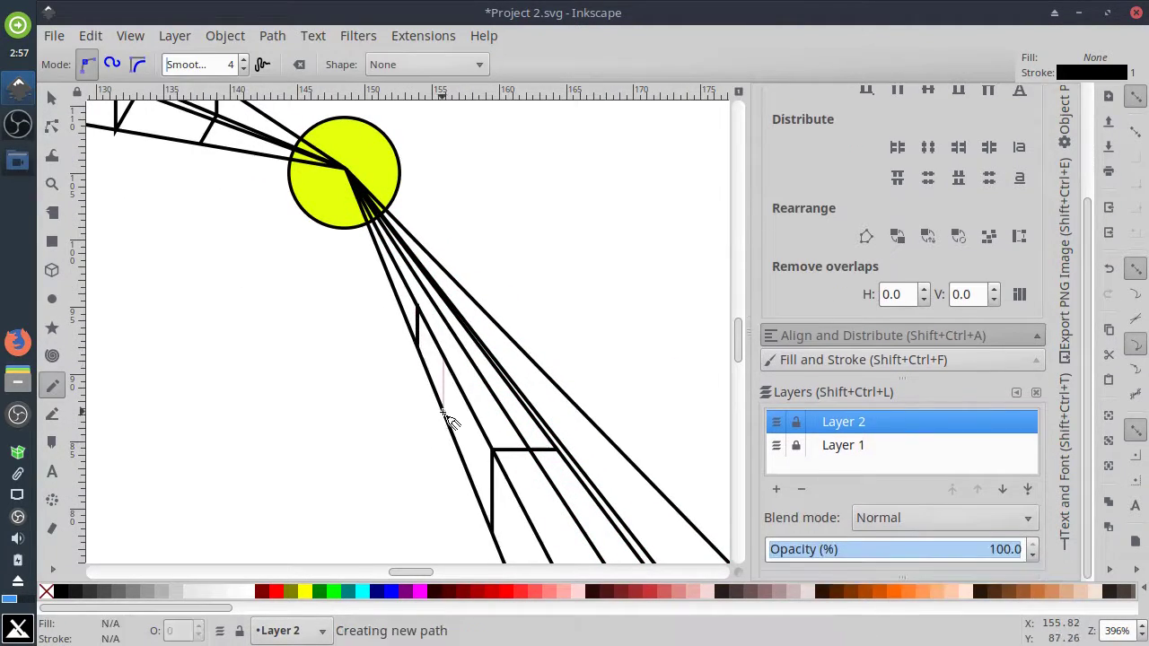
pyautogui.click(444, 413)
# Draw horizontal top edges from the upper ends of both small vertical edges across to the guide lines.
pyautogui.click(417, 305)
pyautogui.click(450, 306)
pyautogui.click(445, 356)
pyautogui.click(487, 355)
# Close the small box's front face with a horizontal bottom edge and a vertical right edge.
pyautogui.scroll(1, 466, 414)
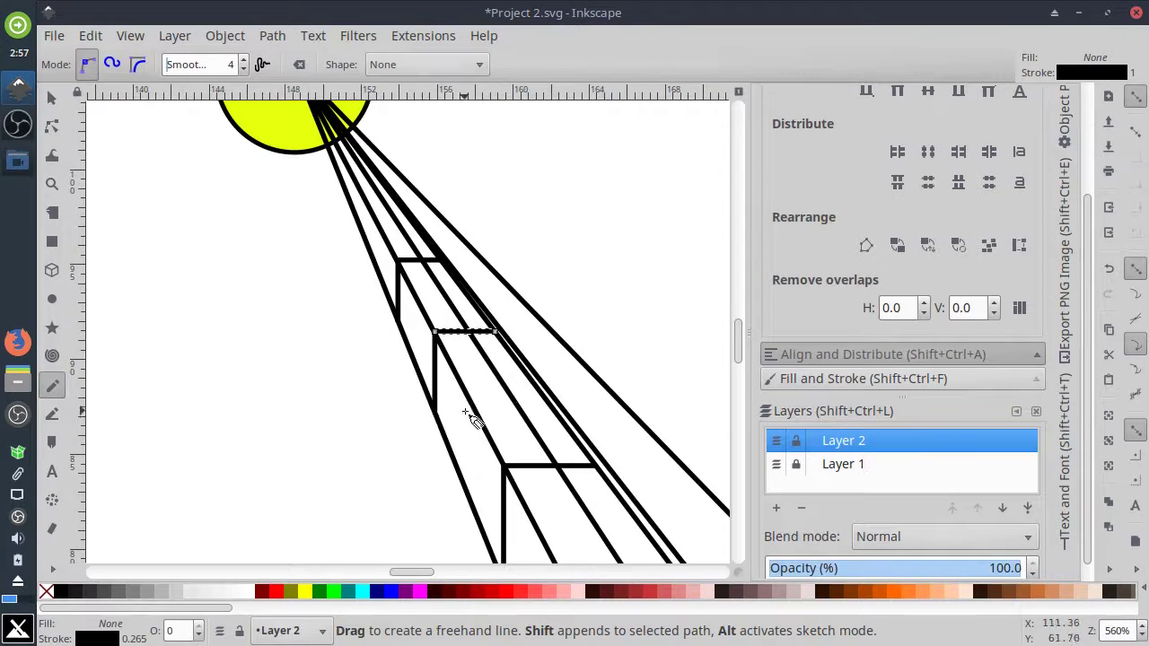
pyautogui.click(435, 413)
pyautogui.click(502, 413)
pyautogui.click(495, 331)
pyautogui.click(495, 413)
# Trim the overhanging end of the small box's bottom edge back to the face's lower-right corner.
pyautogui.scroll(2, 504, 419)
pyautogui.press('n')
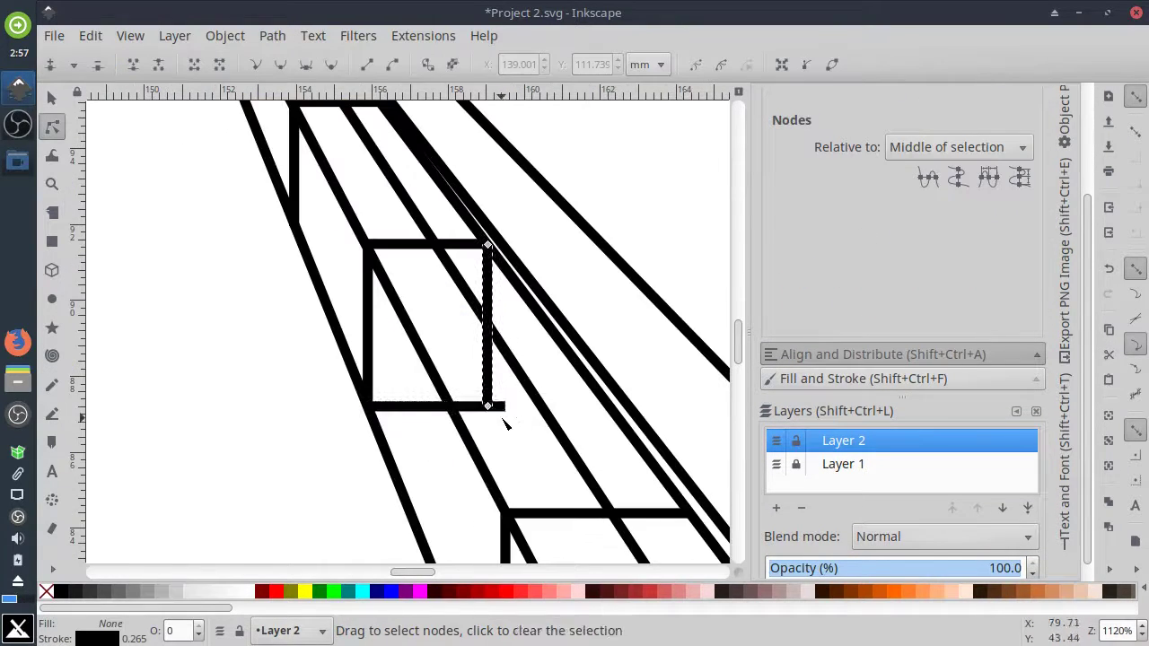
pyautogui.click(500, 406)
pyautogui.moveTo(501, 406); pyautogui.dragTo(489, 405)
pyautogui.press('Escape')
pyautogui.press('Escape')
# Draw four guide lines from the vanishing point toward the lower-left page corner, and adjust the third line's outer end.
pyautogui.scroll(-6, 501, 422)
pyautogui.press('space')
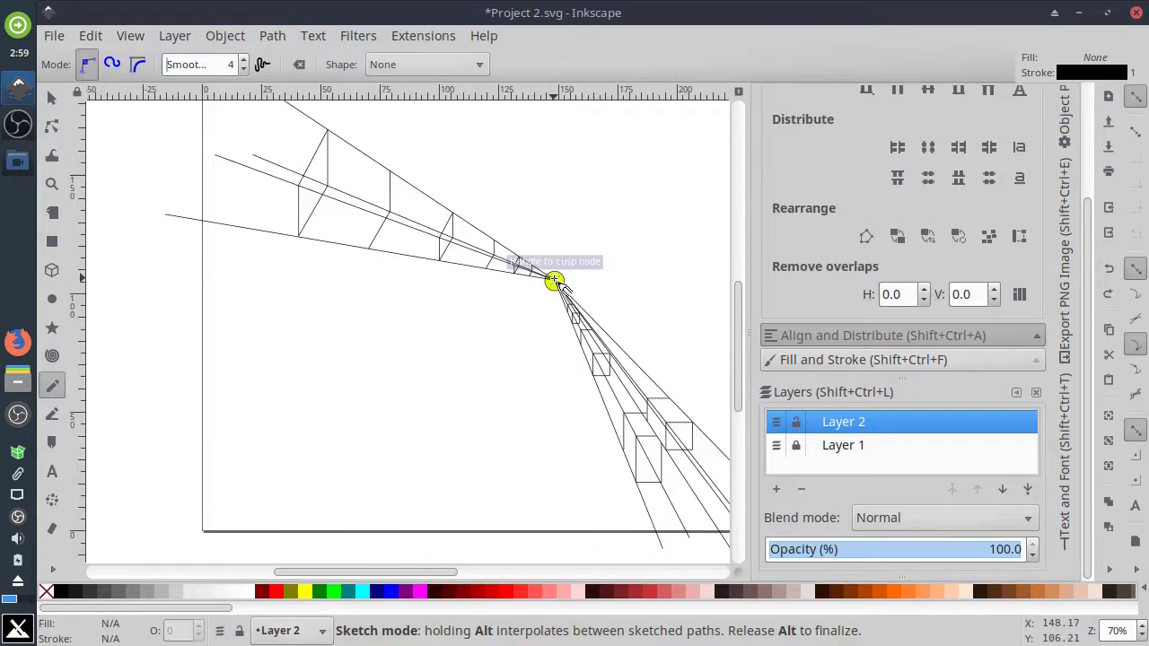
pyautogui.click(555, 282)
pyautogui.click(162, 499)
pyautogui.click(555, 281)
pyautogui.press('space')
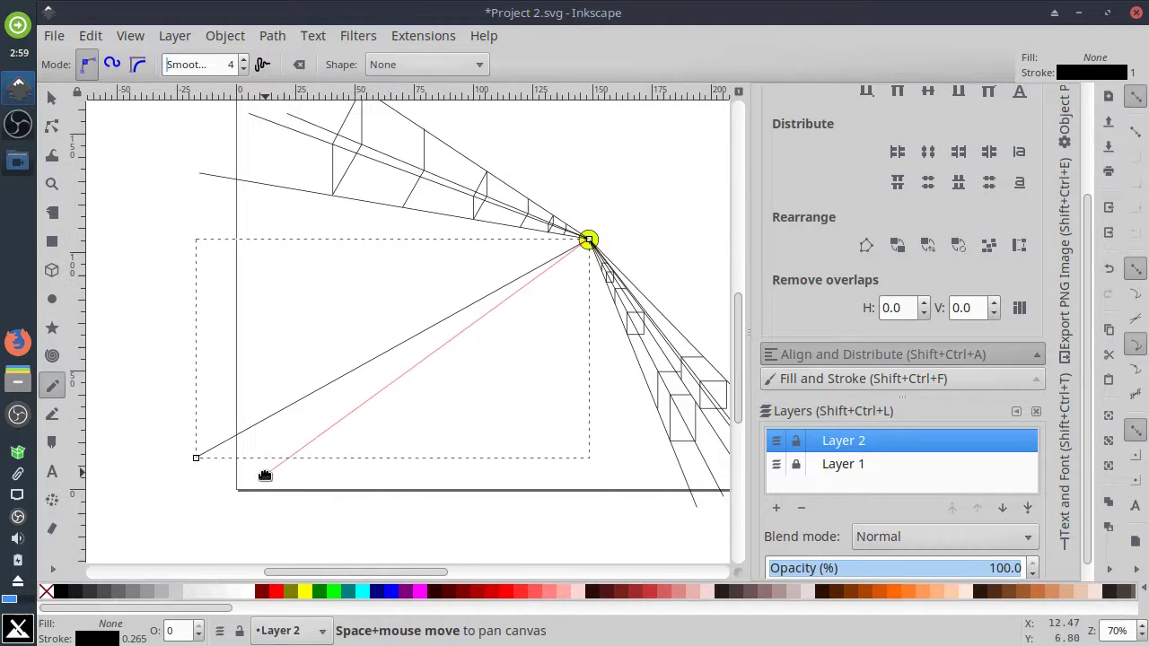
pyautogui.click(221, 503)
pyautogui.click(589, 239)
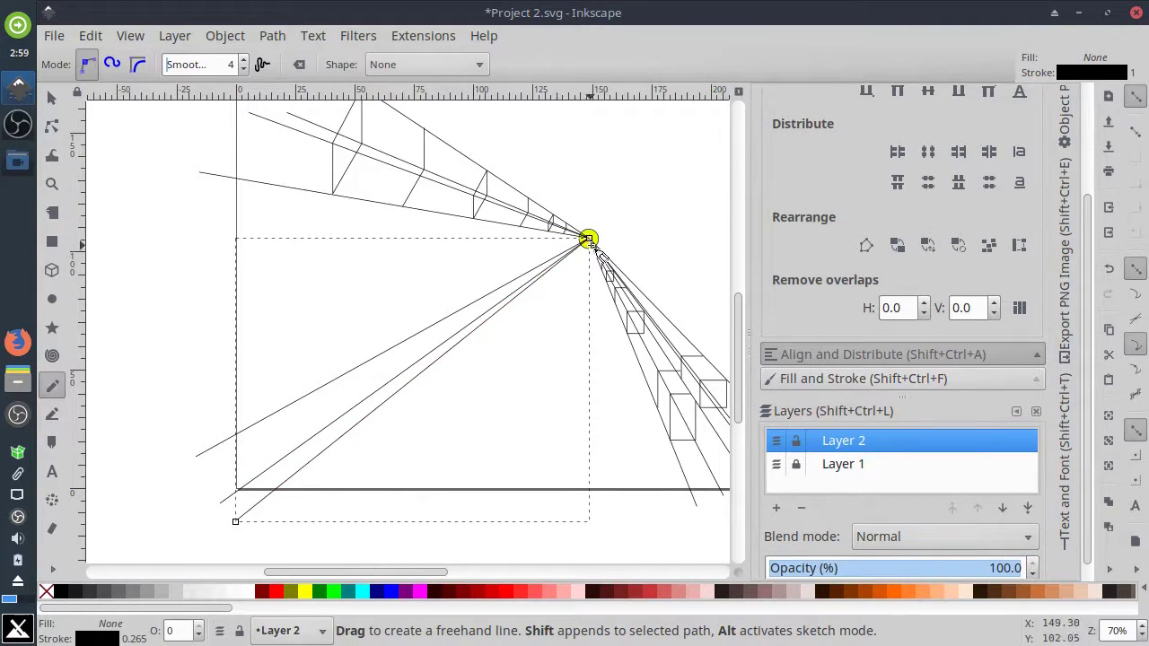
pyautogui.click(336, 530)
pyautogui.press('n')
pyautogui.moveTo(235, 521)
pyautogui.mouseDown()
pyautogui.moveTo(210, 487)
pyautogui.moveTo(239, 498)
pyautogui.mouseUp()
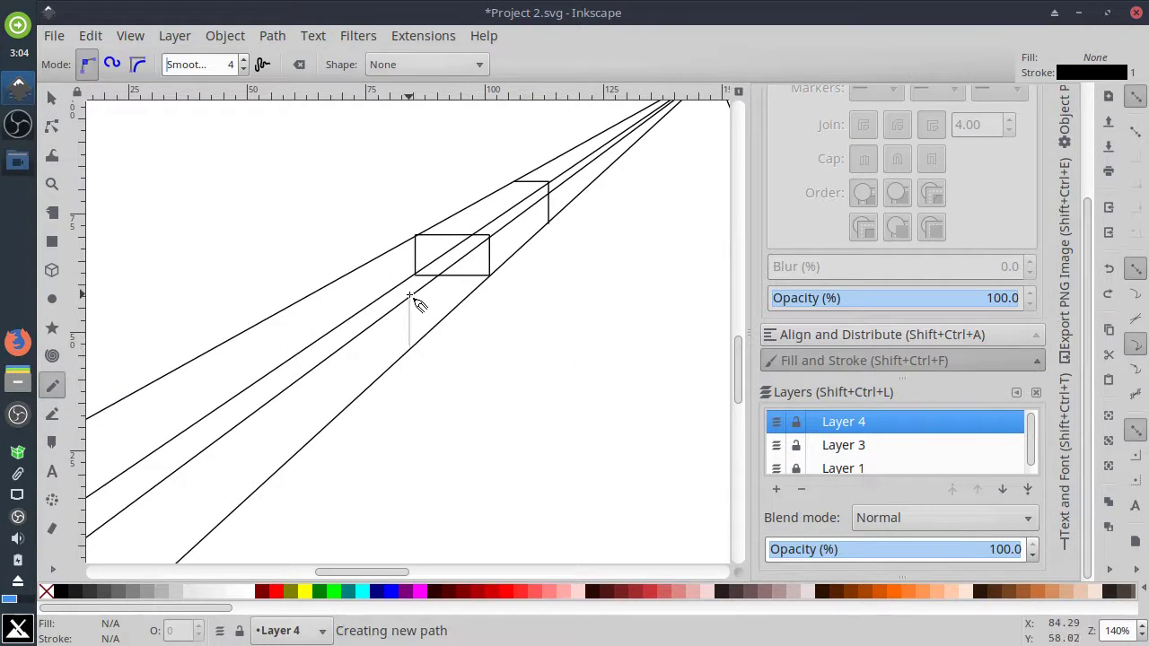
# Outline the rear end of the outer lower-left box with a vertical edge and a horizontal top edge between the guide lines.
pyautogui.doubleClick(409, 296)
pyautogui.click(310, 295)
pyautogui.press('space')
# Draw the outer lower-left box's rectangular front face with right, top, left and bottom edges between the guide lines.
pyautogui.click(410, 382)
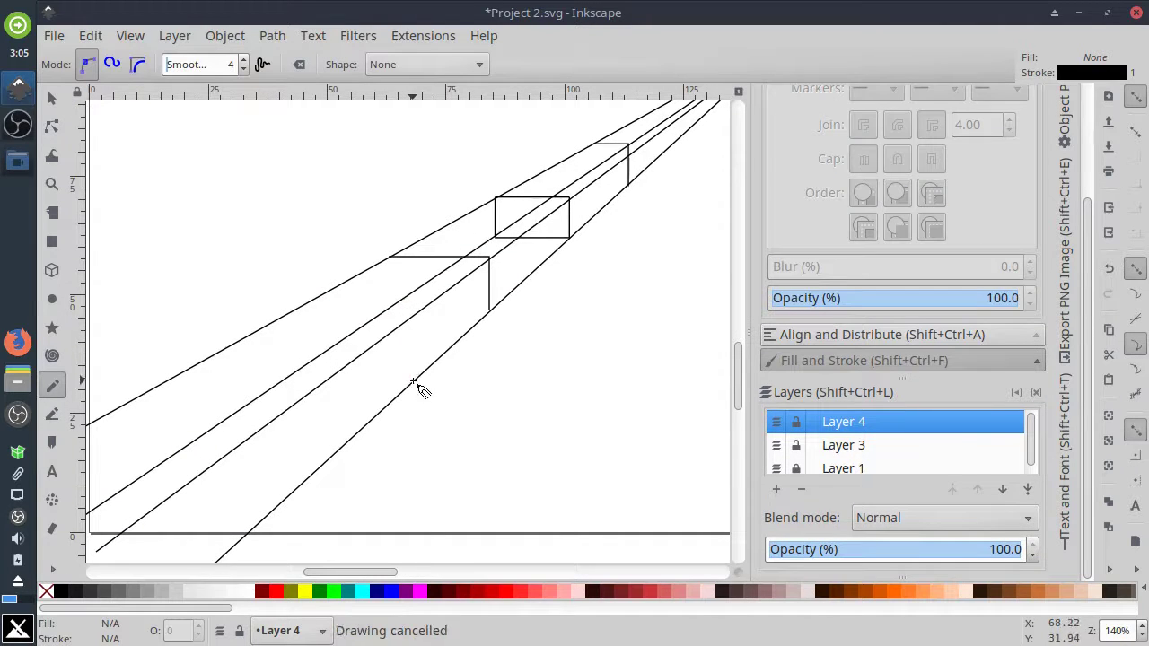
pyautogui.doubleClick(412, 317)
pyautogui.click(279, 316)
pyautogui.click(279, 316)
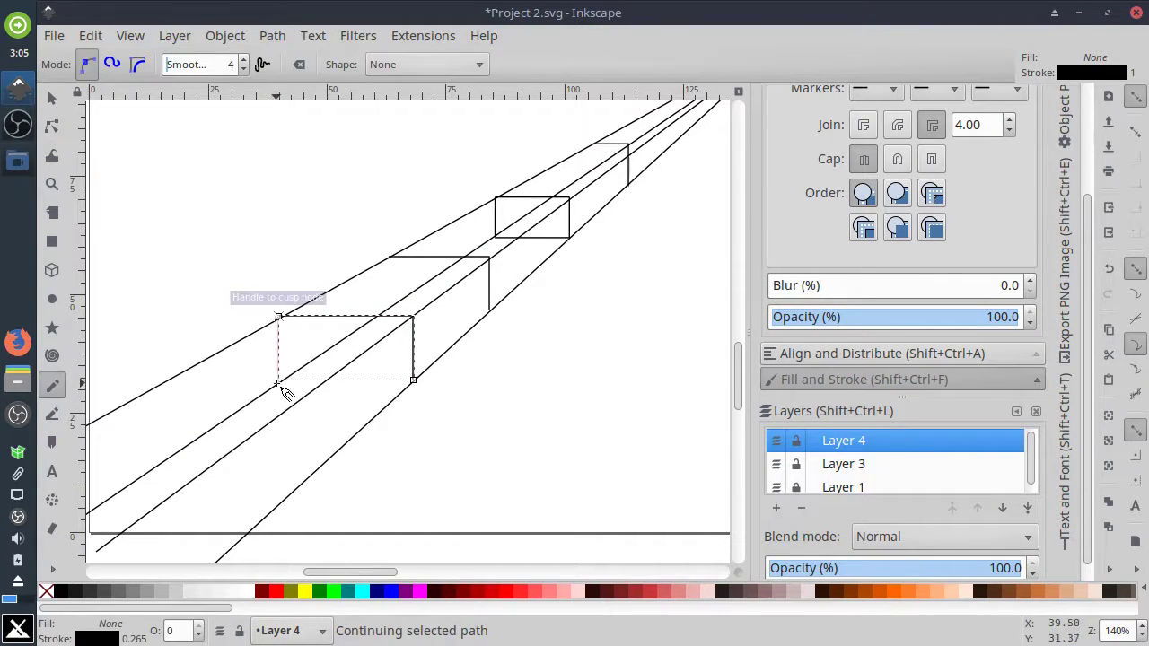
pyautogui.doubleClick(279, 384)
pyautogui.click(414, 381)
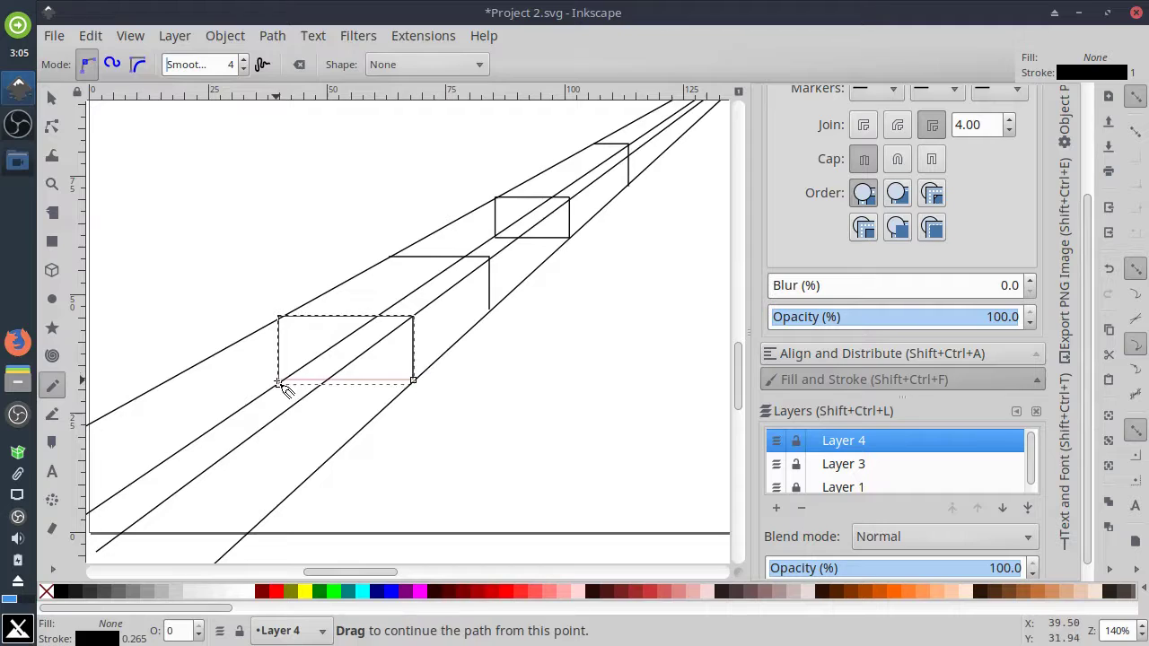
pyautogui.click(279, 383)
# Move the lower-left corner node of the front face up so it lines up with the bottom edge.
pyautogui.scroll(2, 303, 382)
pyautogui.press('F2')
pyautogui.click(254, 386)
pyautogui.moveTo(254, 386); pyautogui.dragTo(252, 379)
pyautogui.click(276, 333)
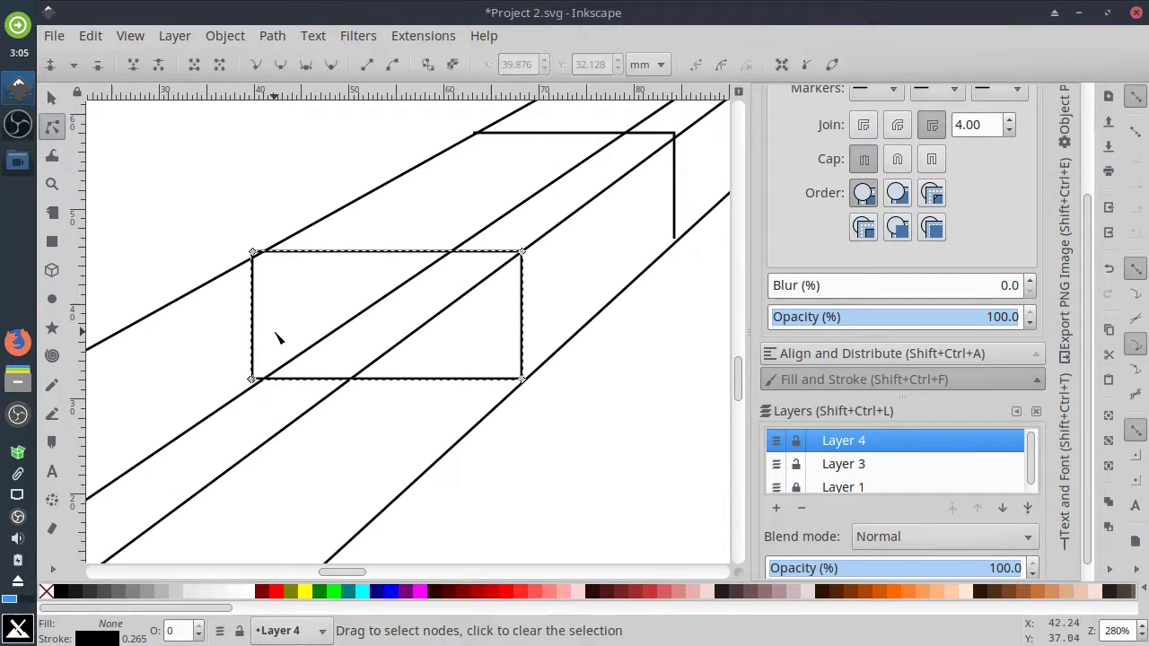
# Adjust the left end node of the rear top edge so it meets the upper guide line.
pyautogui.scroll(-2, 368, 448)
pyautogui.scroll(3, 459, 352)
pyautogui.click(353, 282)
pyautogui.moveTo(351, 282); pyautogui.dragTo(355, 282)
pyautogui.click(449, 332)
pyautogui.scroll(-2, 455, 334)
pyautogui.click(538, 402)
pyautogui.scroll(-2, 595, 405)
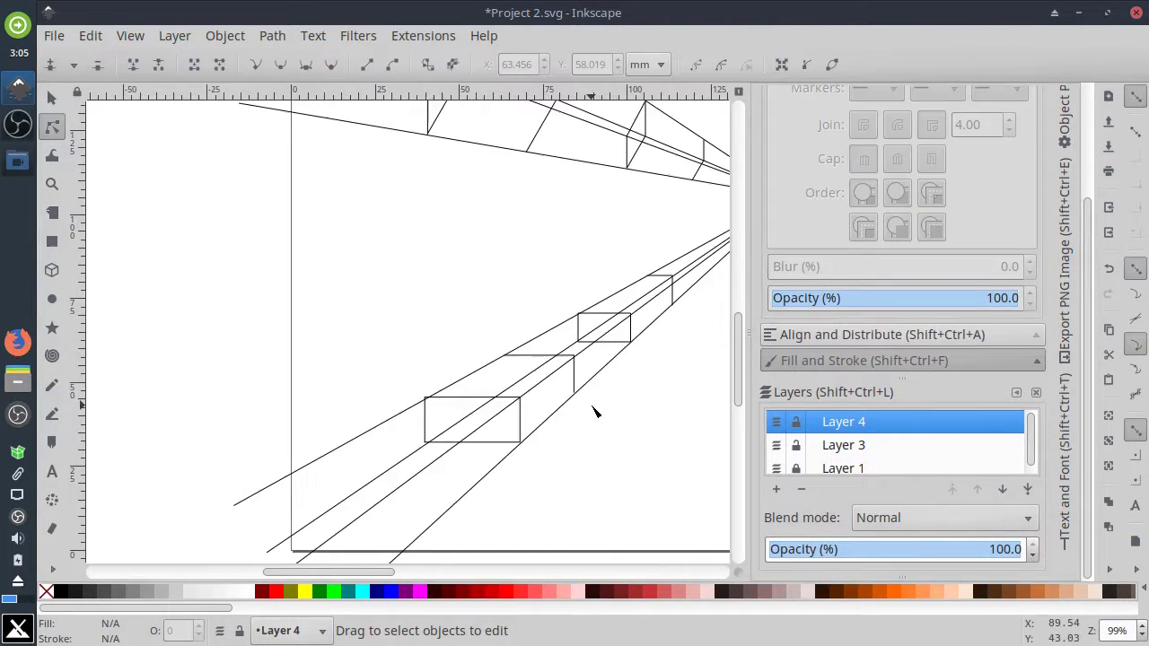
# Draw straight guide lines from the vanishing point to the page's top edge and toward its upper-right area.
pyautogui.click(411, 331)
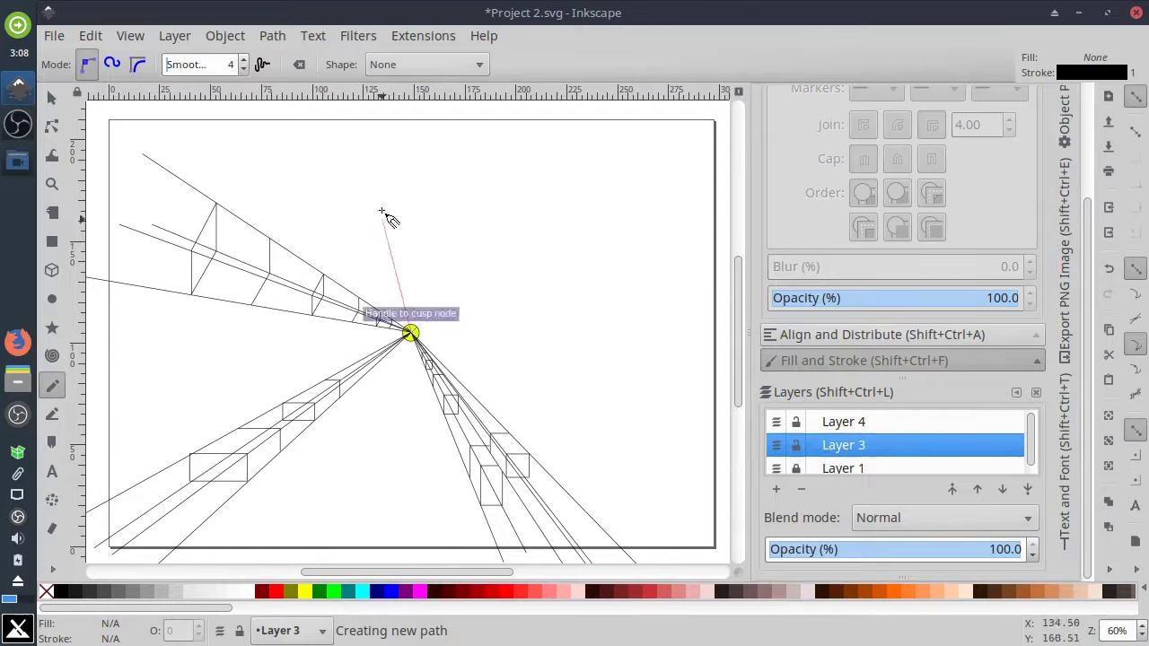
pyautogui.click(326, 125)
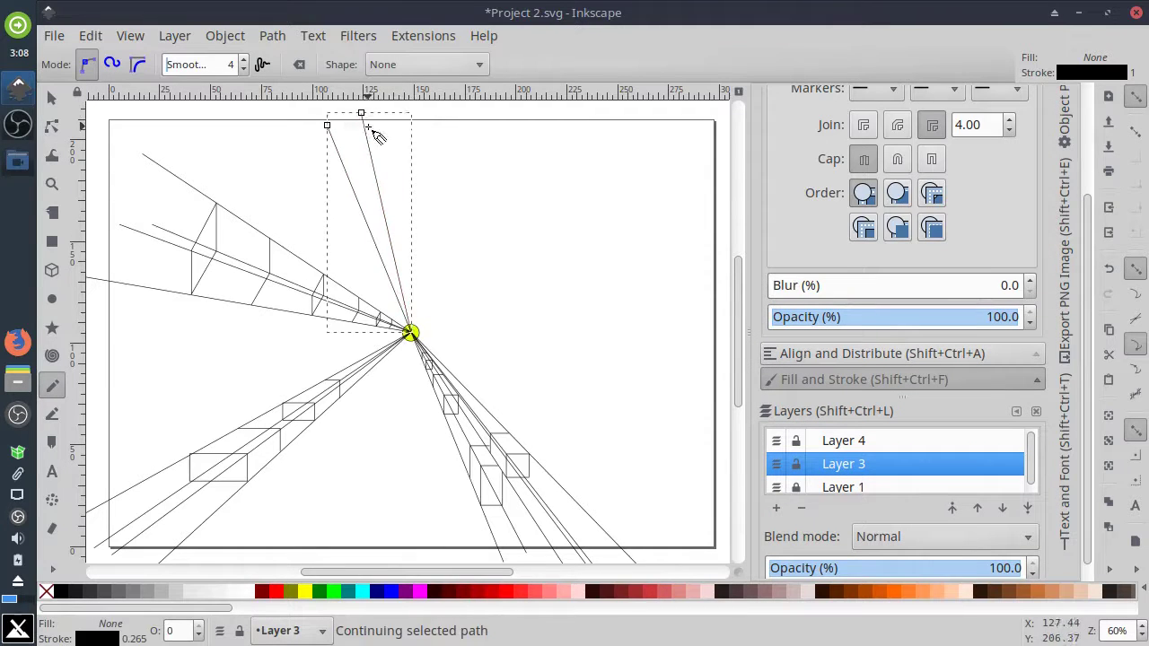
pyautogui.click(410, 332)
pyautogui.click(407, 108)
pyautogui.click(411, 332)
pyautogui.click(549, 137)
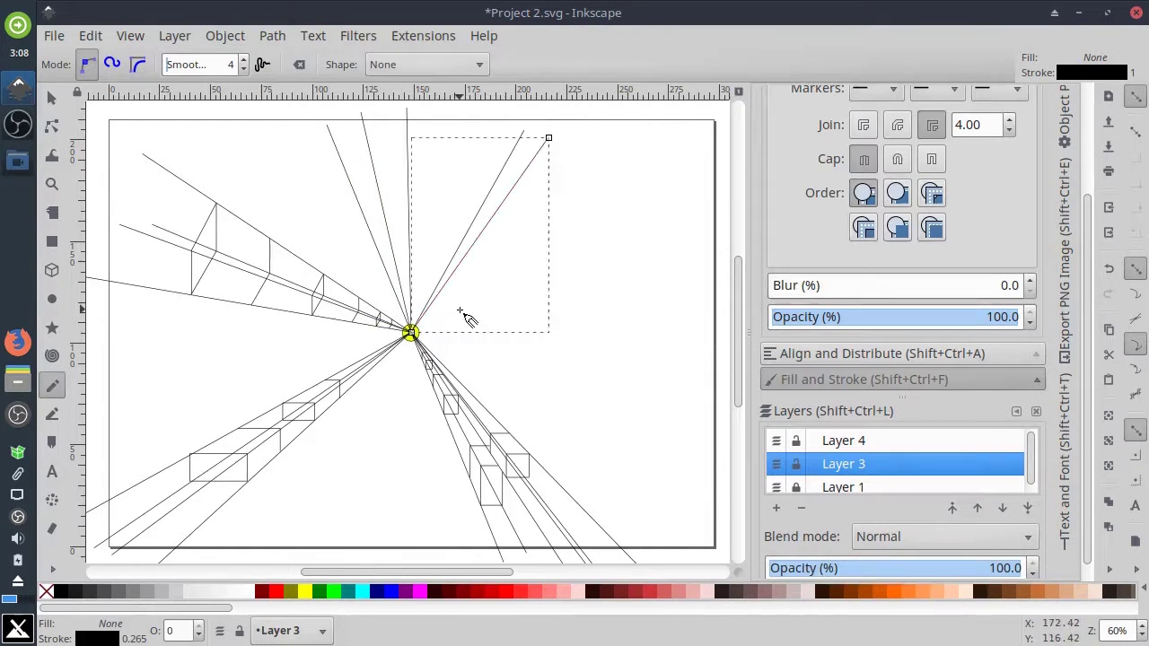
# Draw more guide lines from the vanishing point fanning out across the right side of the page, from upper right to lower right.
pyautogui.click(648, 140)
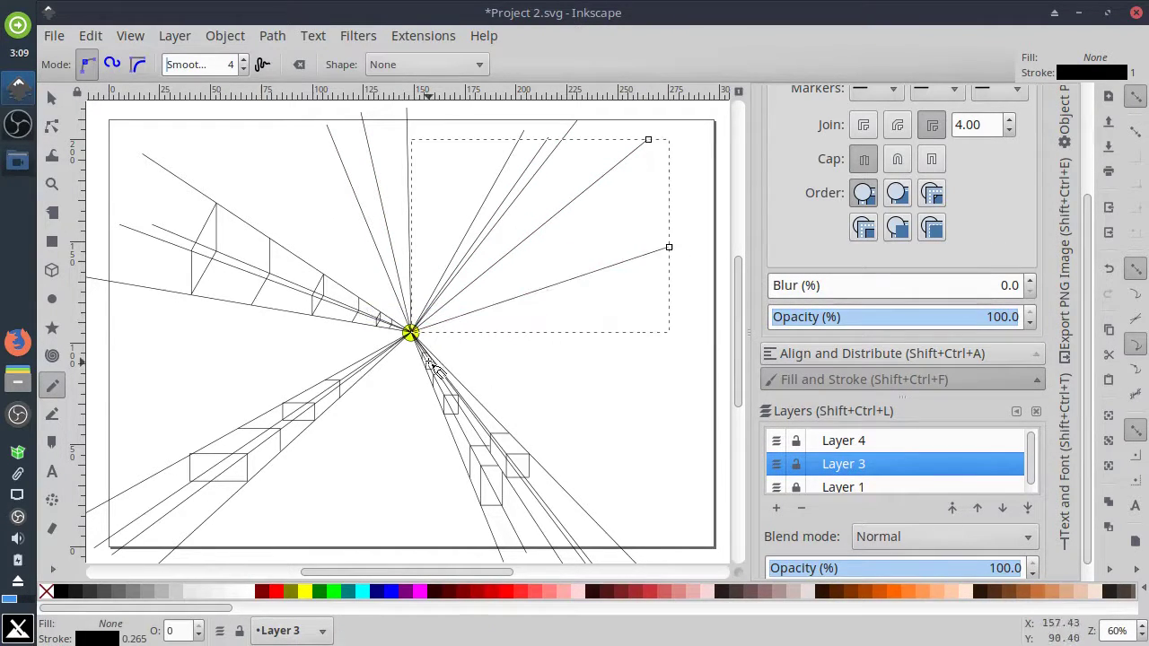
pyautogui.click(410, 332)
pyautogui.click(674, 270)
pyautogui.click(411, 333)
pyautogui.click(411, 333)
pyautogui.click(662, 361)
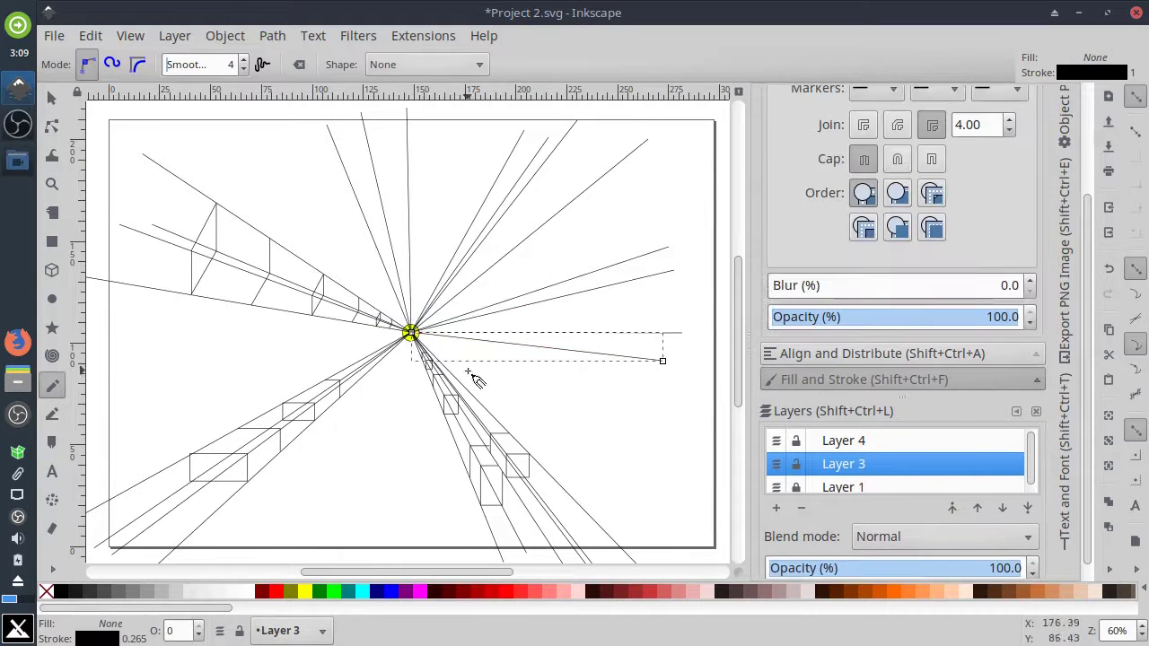
pyautogui.click(411, 333)
pyautogui.click(675, 396)
pyautogui.click(411, 333)
pyautogui.click(668, 444)
# Draw guide lines from the vanishing point down to the page's bottom edge, between the lower-left and lower-right box groups.
pyautogui.click(411, 334)
pyautogui.click(440, 522)
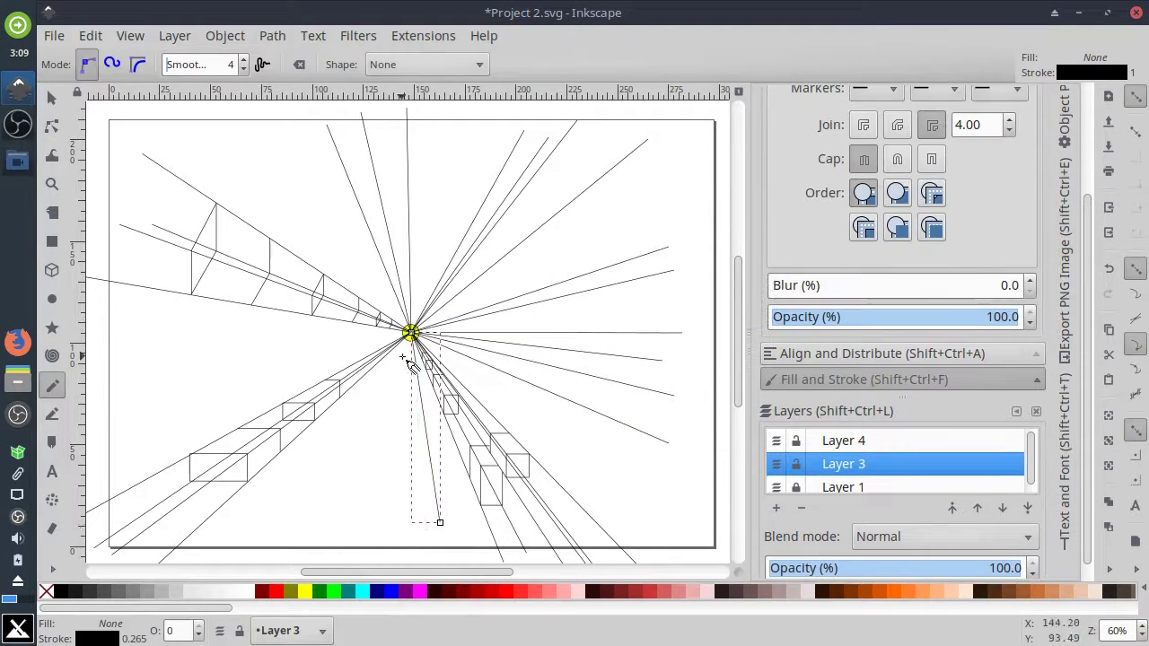
pyautogui.click(410, 332)
pyautogui.click(372, 548)
pyautogui.click(410, 332)
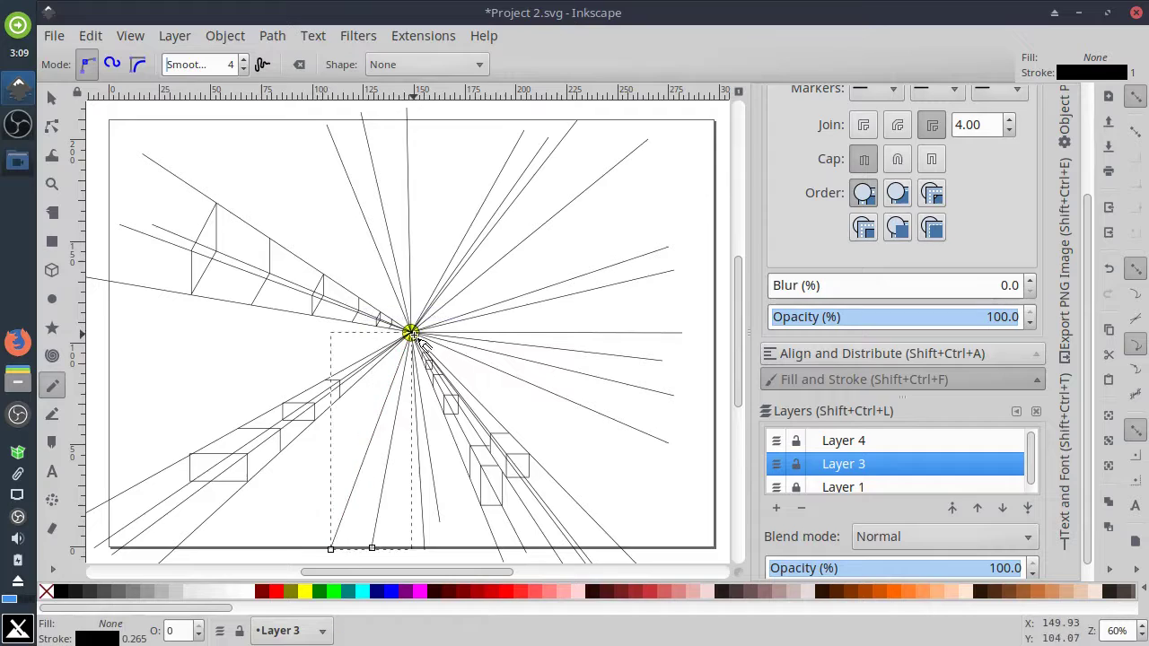
pyautogui.click(269, 546)
# Draw guide lines from the vanishing point toward the page's left edge and one toward its upper-left area.
pyautogui.click(118, 368)
pyautogui.click(410, 332)
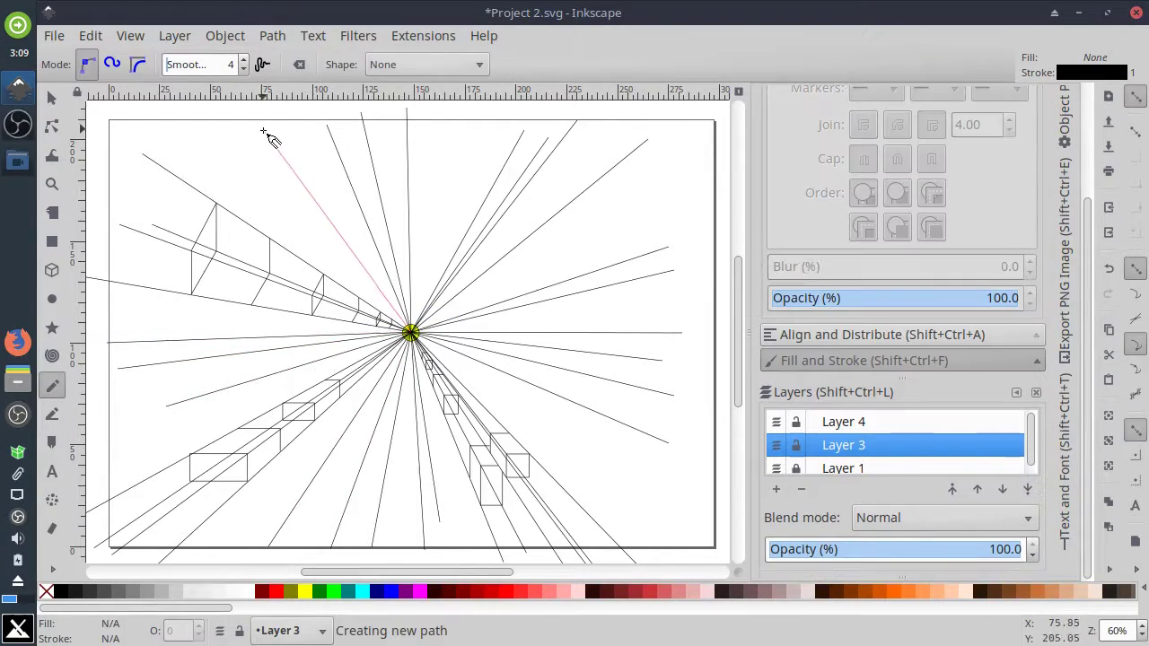
pyautogui.click(264, 134)
pyautogui.click(641, 220)
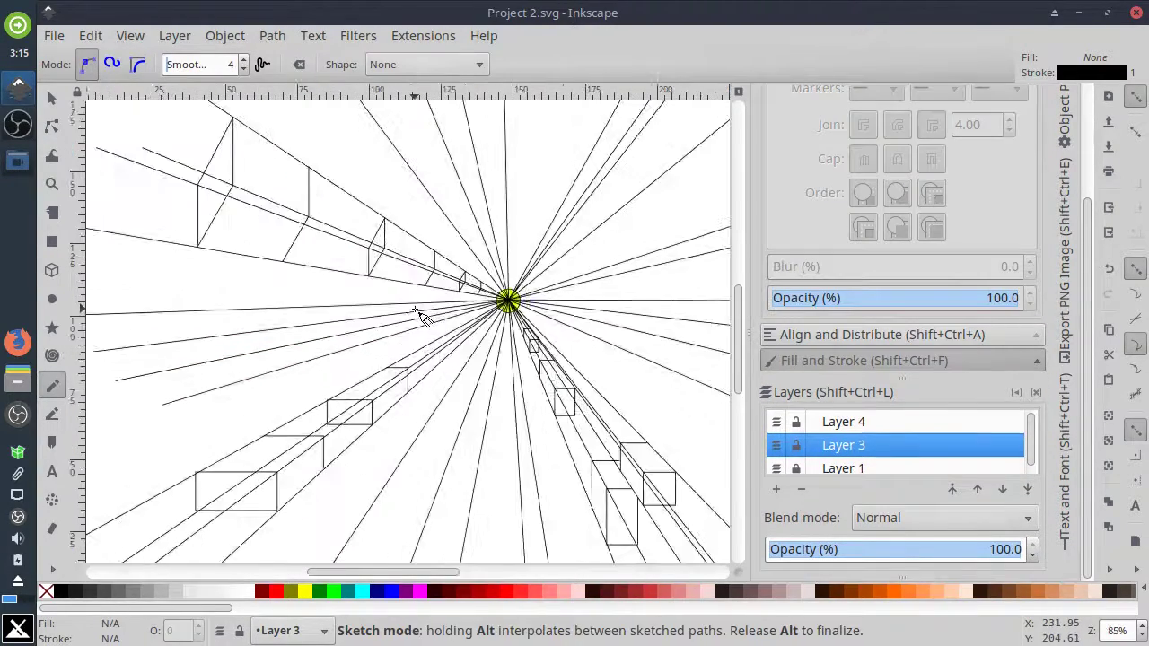
# Between the left-hand guide lines, draw the inner box's two slanted rear edges and the upper-right edge of its front face.
pyautogui.click(424, 311)
pyautogui.scroll(4, 424, 312)
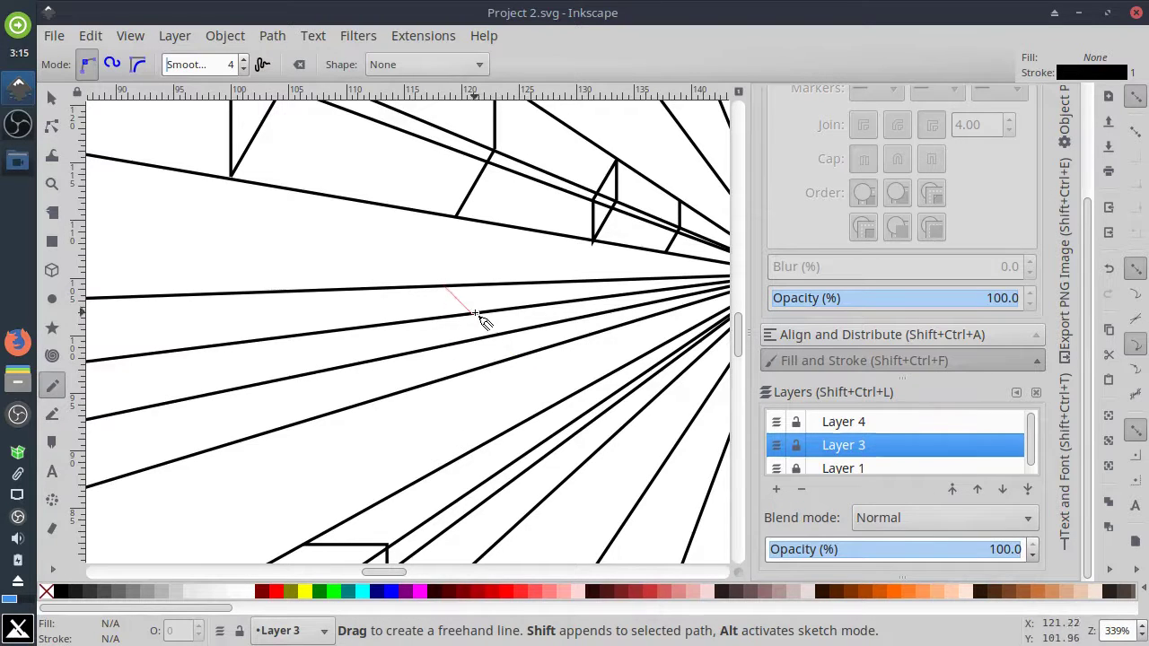
pyautogui.click(475, 314)
pyautogui.press('space')
pyautogui.click(366, 300)
pyautogui.click(407, 341)
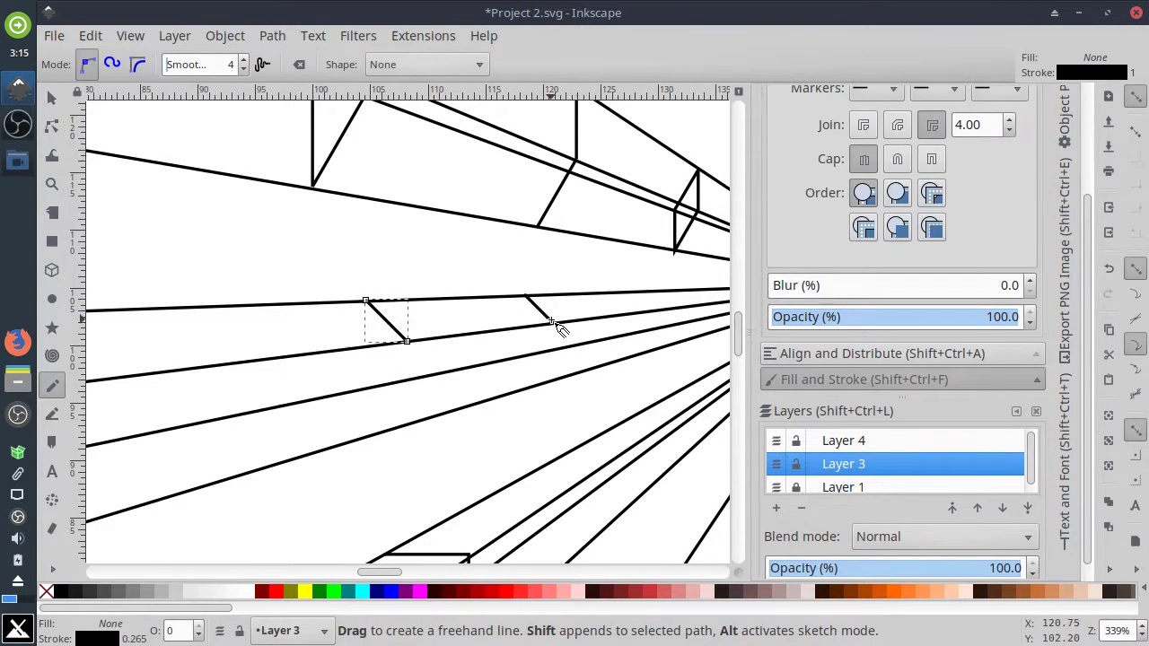
pyautogui.click(552, 322)
pyautogui.click(513, 393)
# Close the inner left box's tilted front face with its lower-right, lower-left and upper-left edges between the guide lines.
pyautogui.click(407, 341)
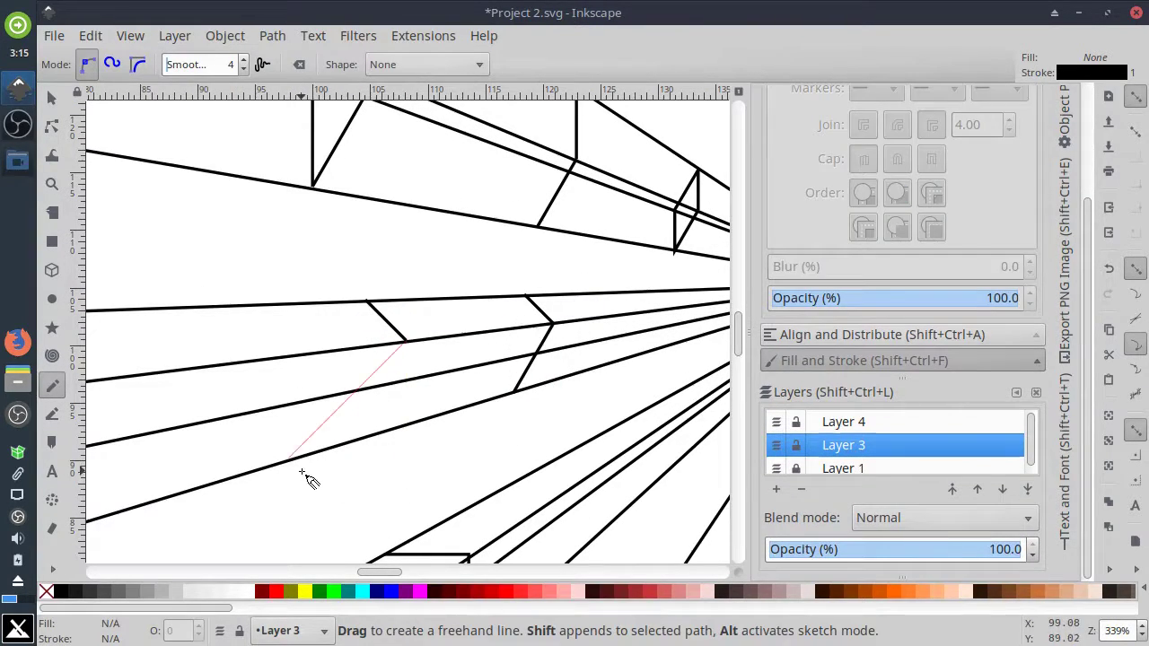
pyautogui.click(347, 442)
pyautogui.hscroll(-3, 526, 460)
pyautogui.click(448, 443)
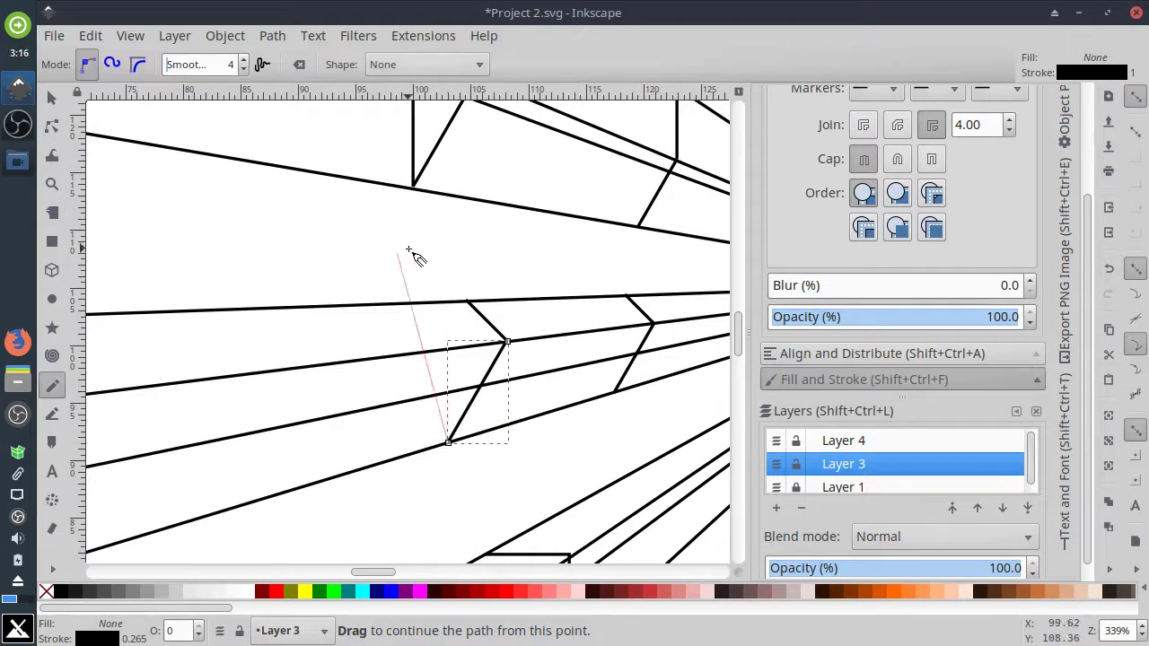
pyautogui.click(467, 302)
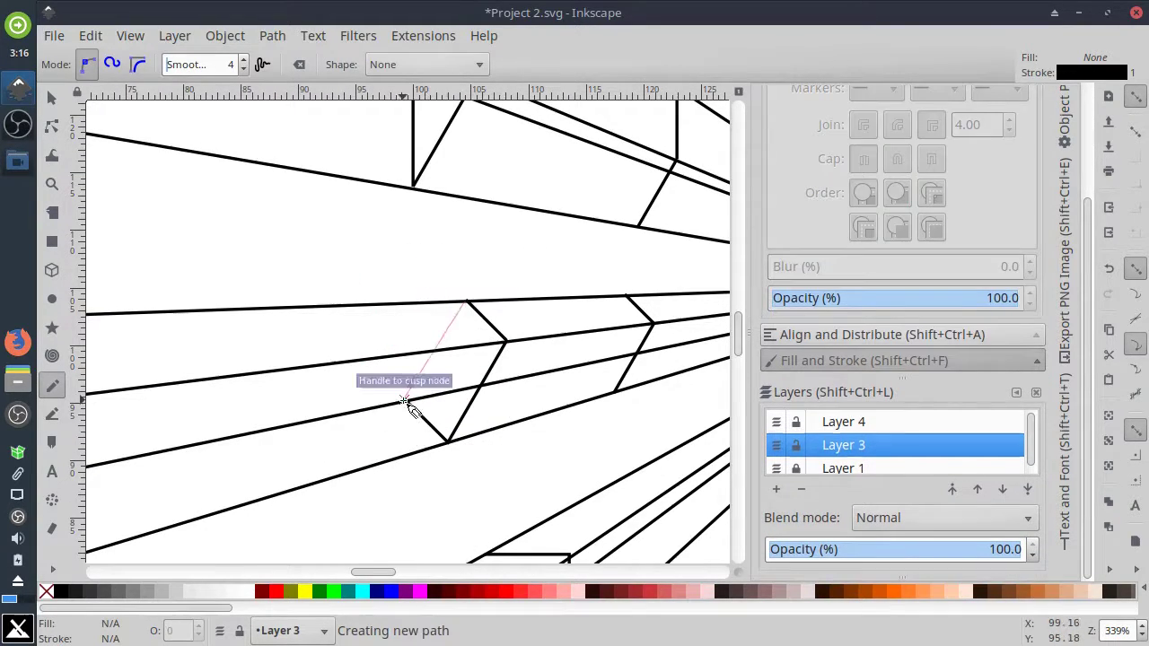
pyautogui.click(406, 400)
pyautogui.press('space')
# Farther out on the left-hand guide lines, draw the outer box's two slanted rear edges and its front face's upper-right edge.
pyautogui.scroll(-2, 536, 331)
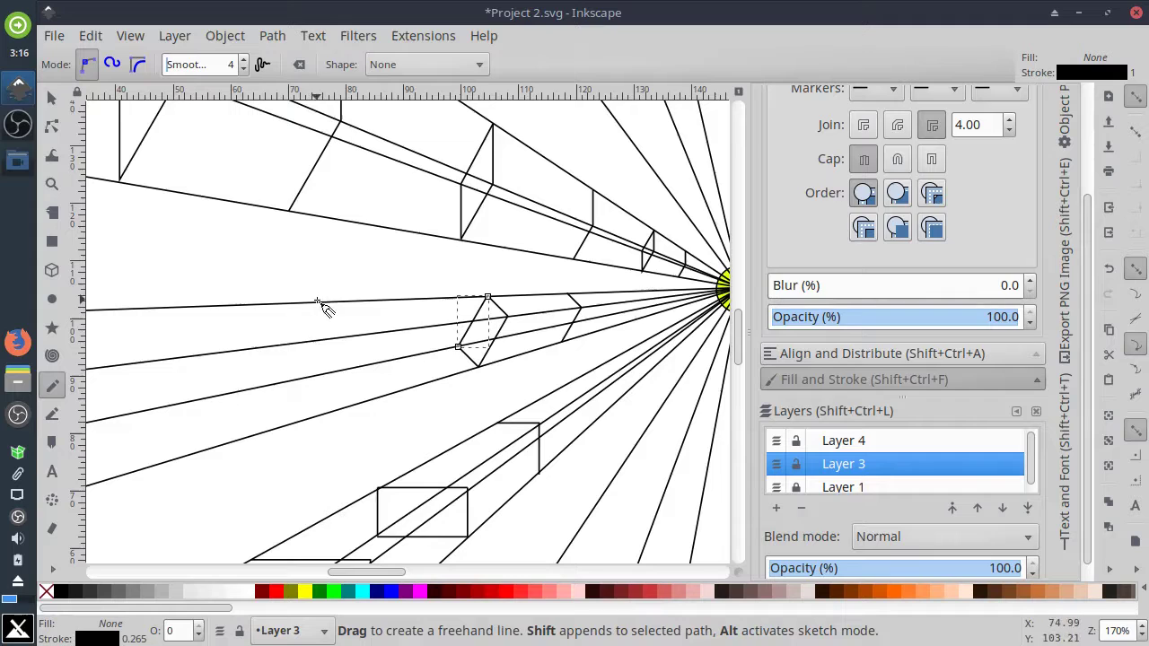
pyautogui.click(311, 302)
pyautogui.click(346, 336)
pyautogui.press('space')
pyautogui.click(302, 305)
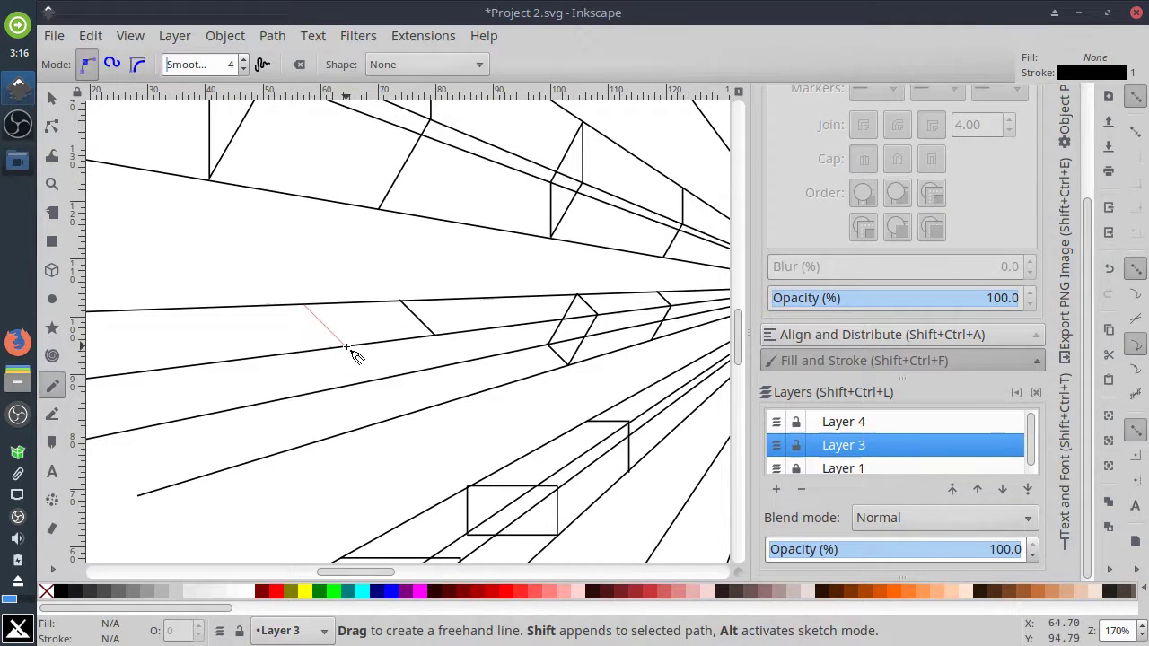
pyautogui.click(345, 345)
pyautogui.click(434, 334)
pyautogui.click(389, 420)
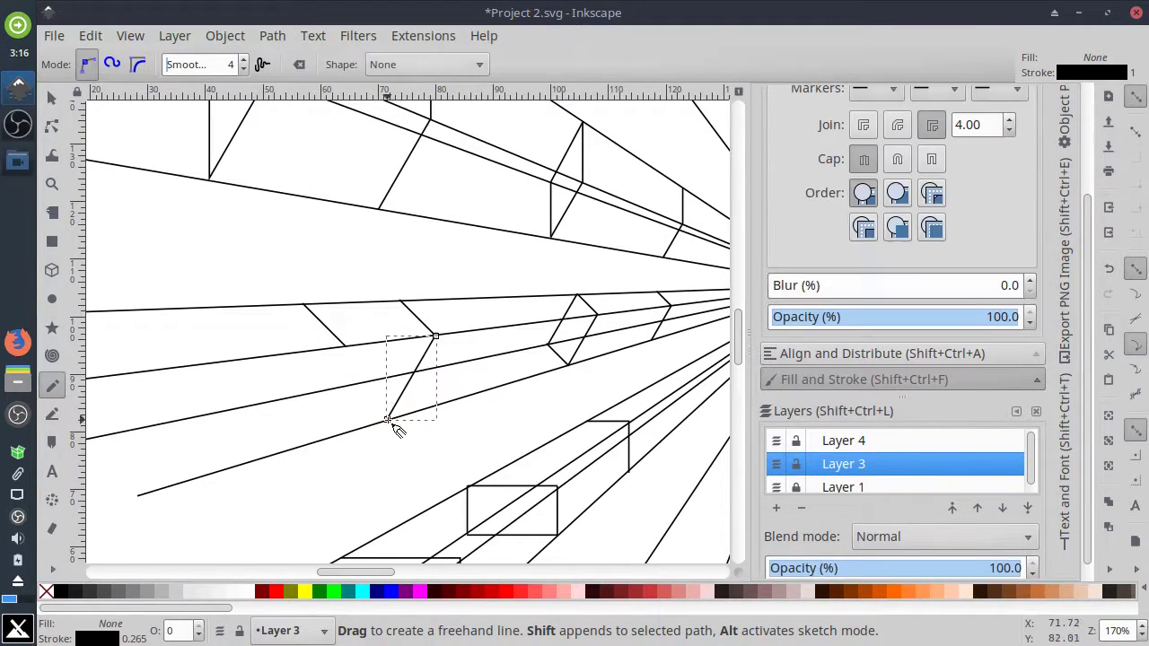
# Close the outer left box's tilted front face with its lower-right, lower-left and upper-left edges between the guide lines.
pyautogui.click(346, 347)
pyautogui.click(287, 449)
pyautogui.hscroll(-3, 393, 368)
pyautogui.click(372, 442)
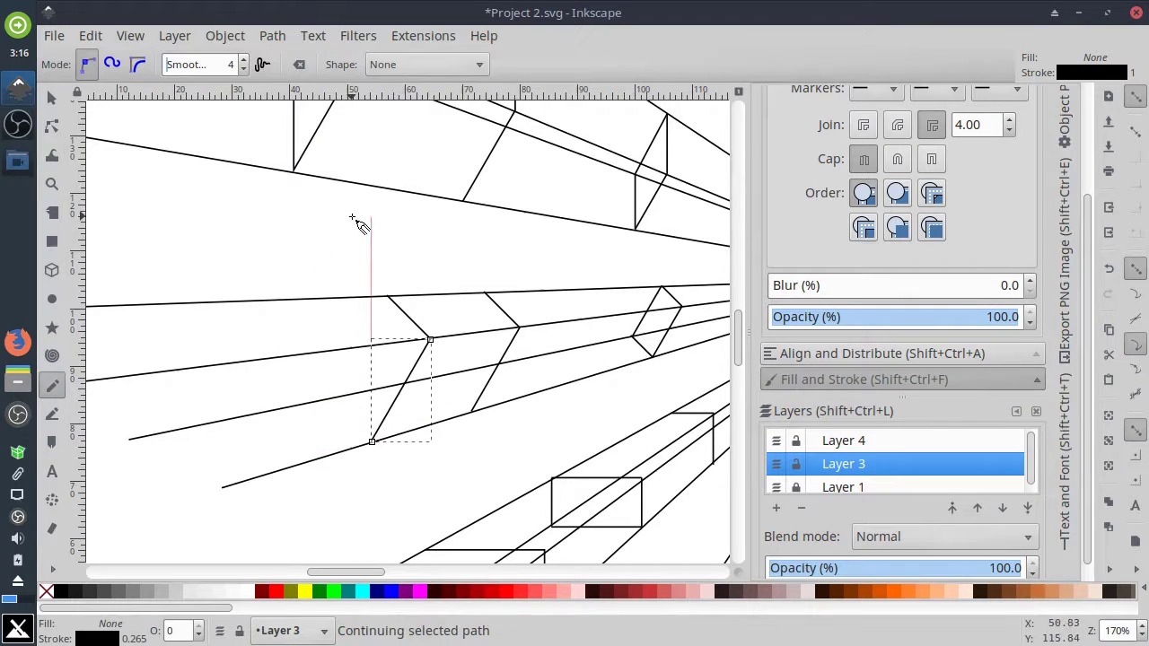
pyautogui.click(328, 397)
pyautogui.click(387, 297)
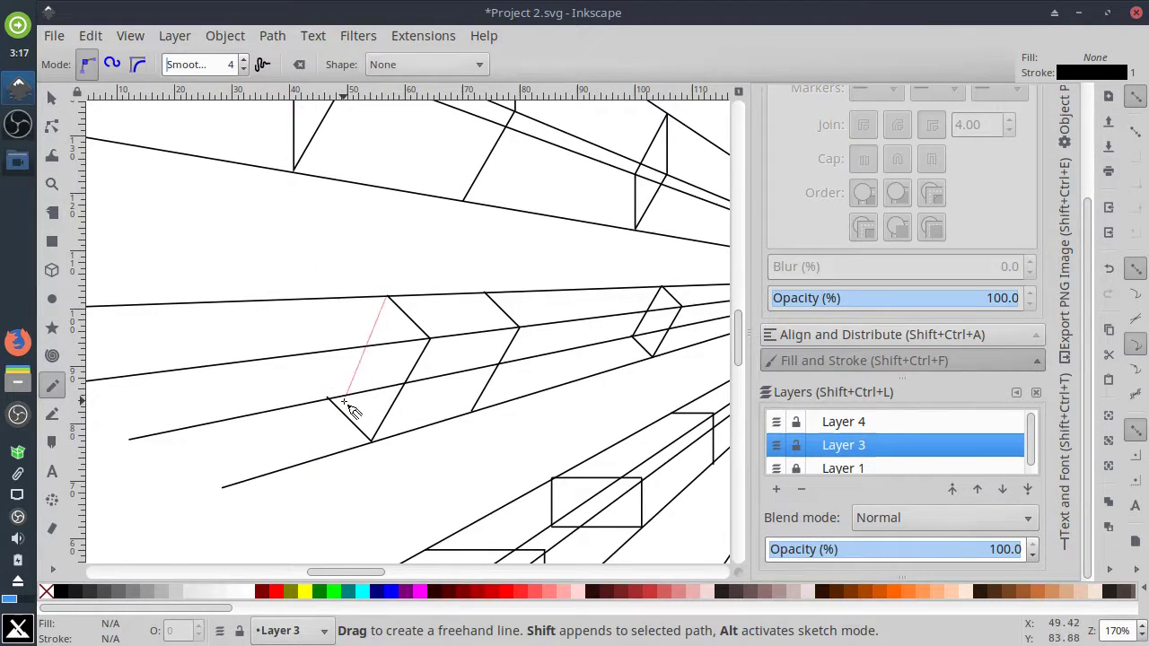
pyautogui.click(344, 401)
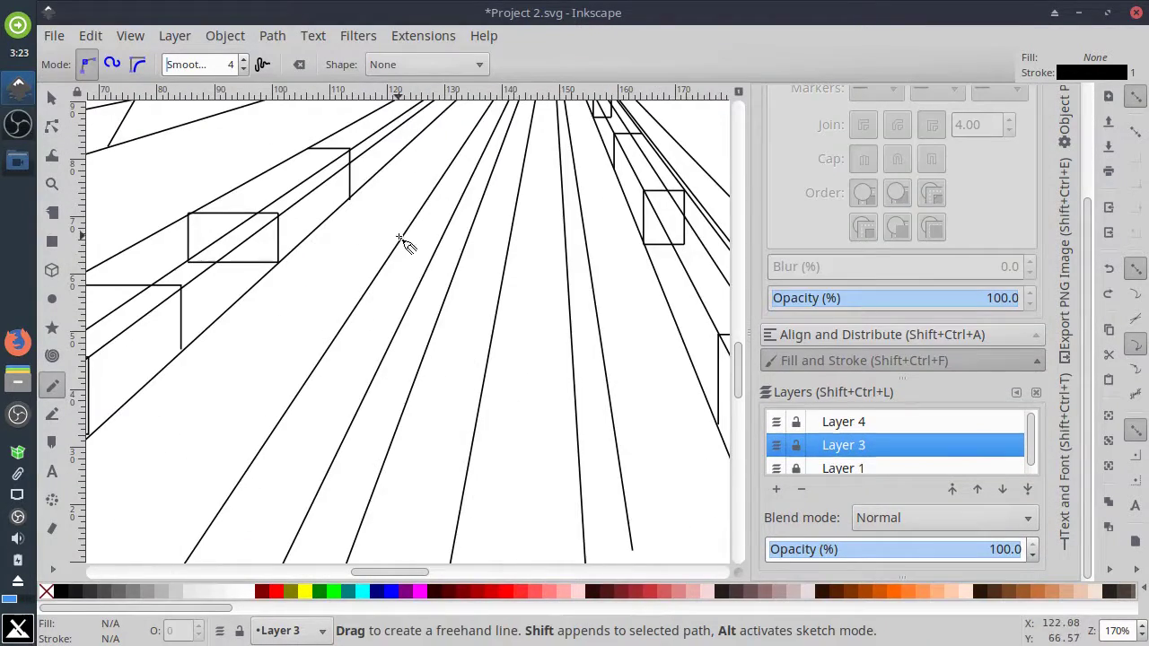
# Draw a tilted box below the vanishing point with two slanted rear edges and a four-sided front face between the guide lines.
pyautogui.click(401, 237)
pyautogui.click(486, 190)
pyautogui.click(346, 320)
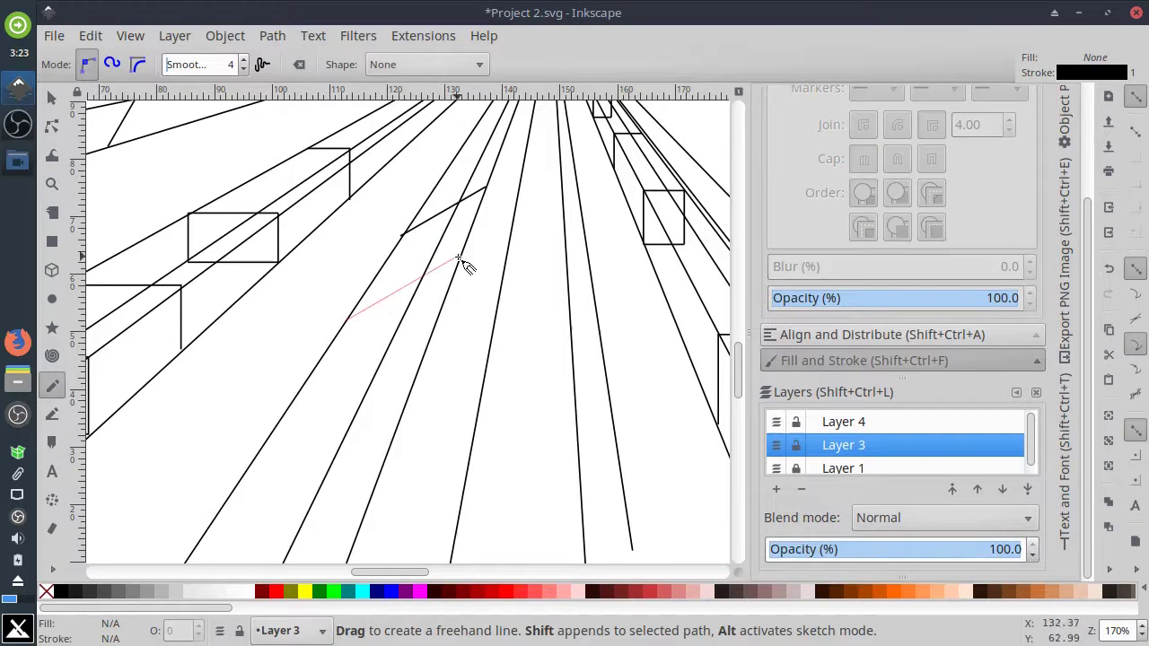
pyautogui.click(462, 256)
pyautogui.click(486, 189)
pyautogui.doubleClick(512, 213)
pyautogui.click(461, 255)
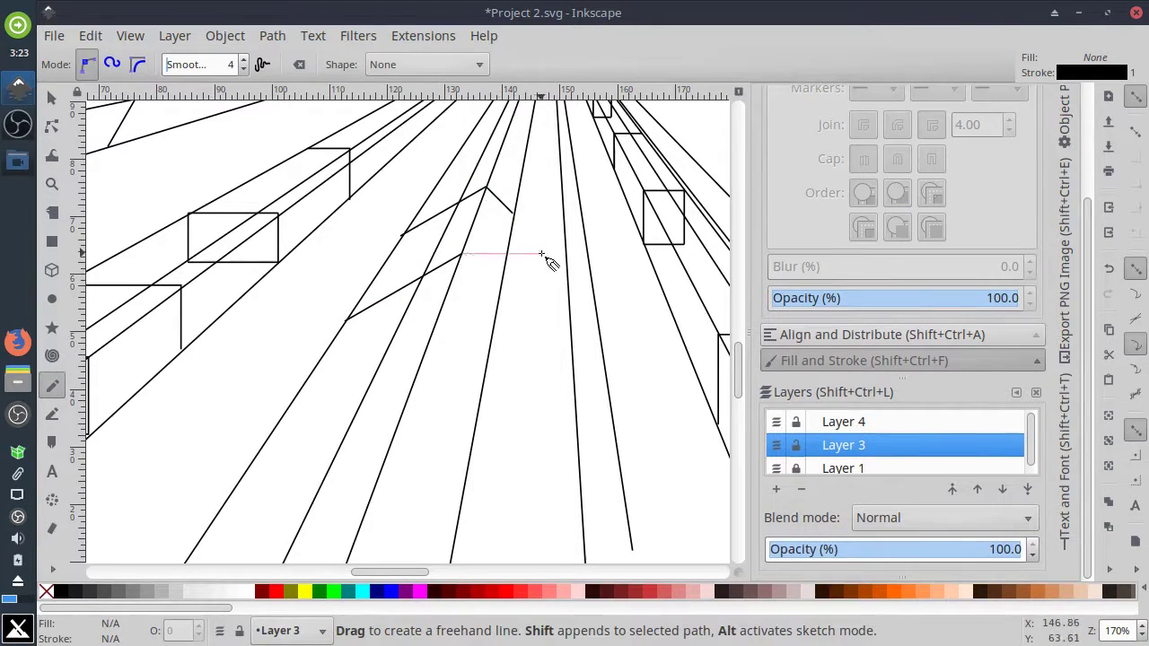
pyautogui.doubleClick(501, 292)
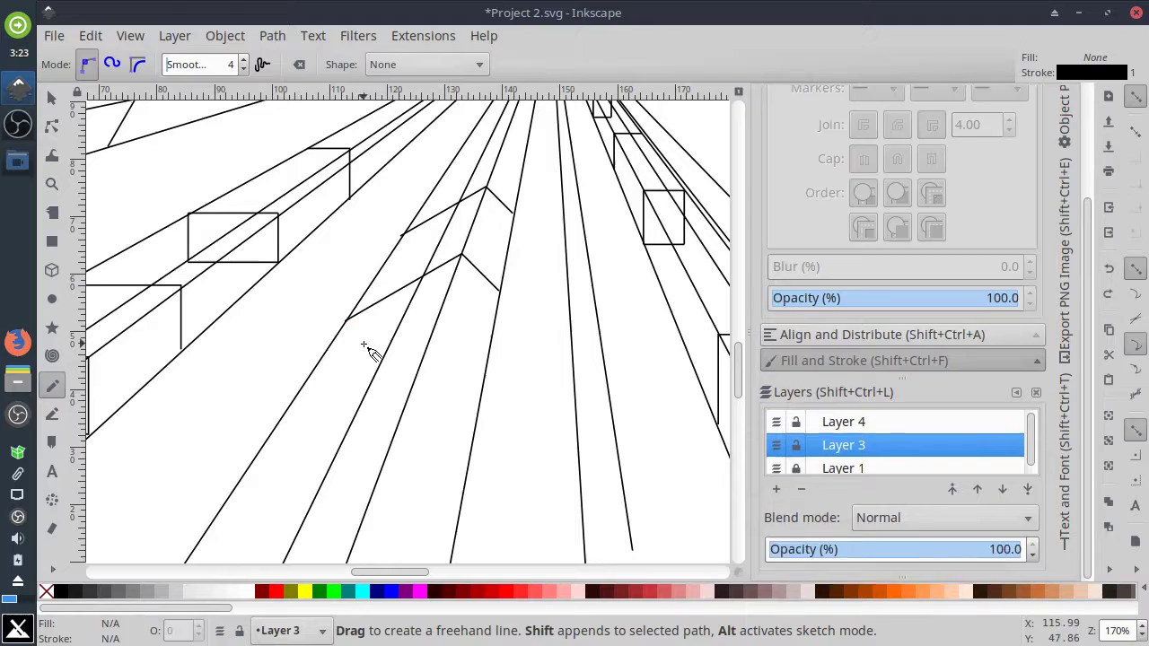
pyautogui.click(347, 319)
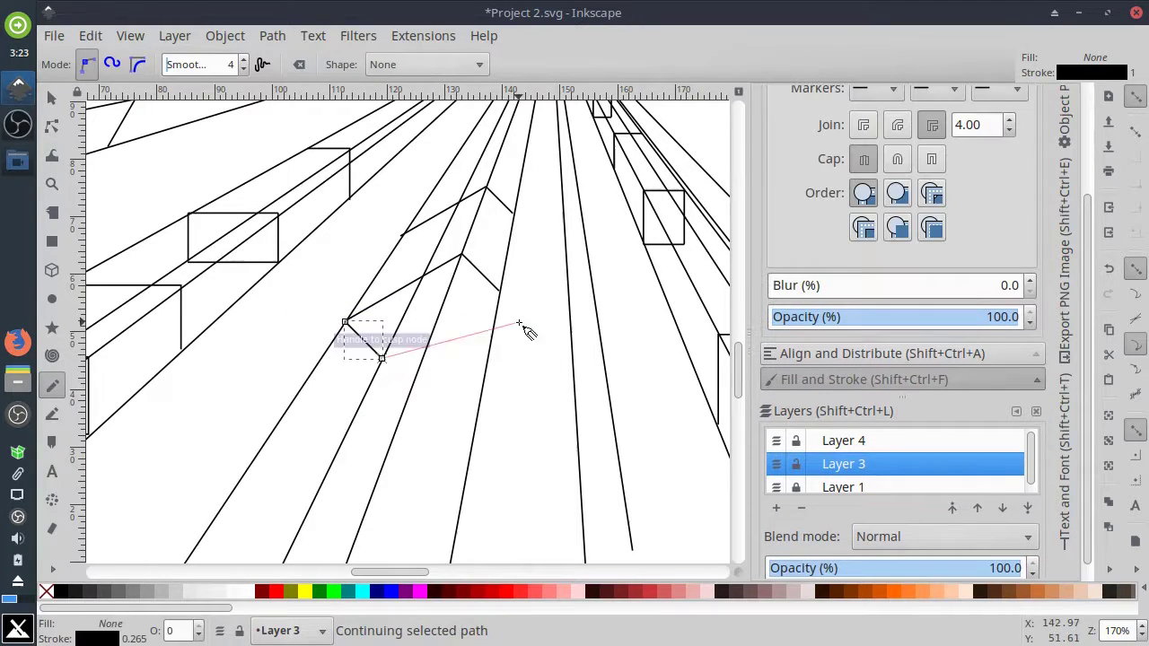
# Closer to the vanishing point on the same lower guide lines, draw a smaller box's two rear edges and start its front face.
pyautogui.keyDown('ctrl'); pyautogui.scroll(-1, 526, 315); pyautogui.keyUp('ctrl')
pyautogui.keyDown('ctrl'); pyautogui.scroll(2, 475, 277); pyautogui.keyUp('ctrl')
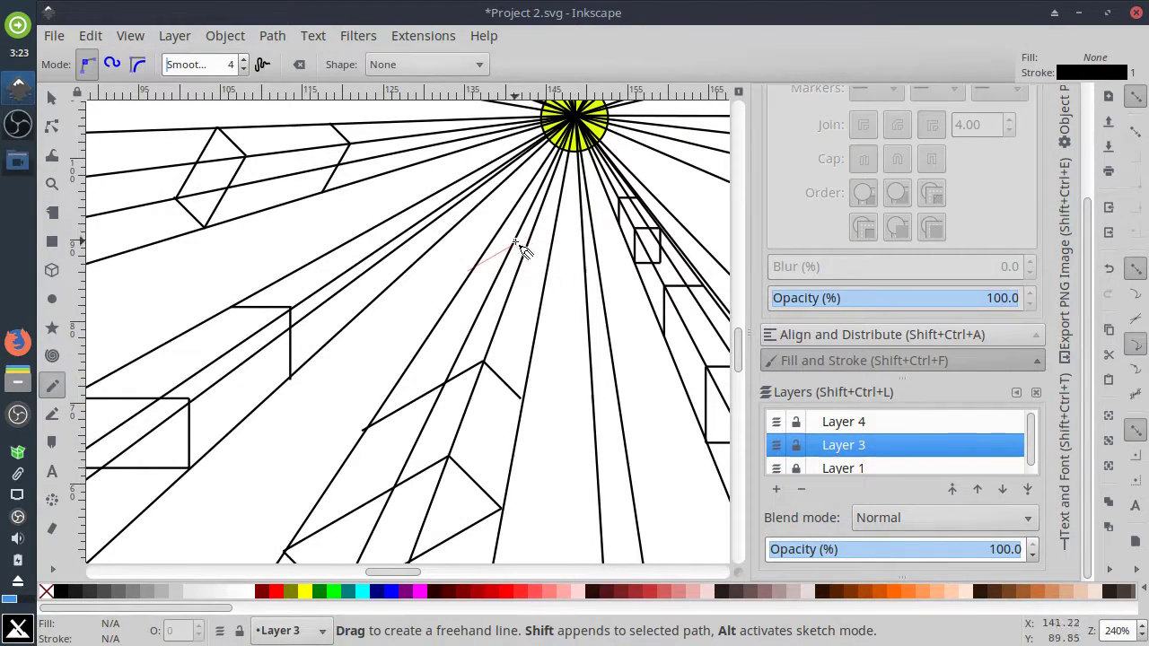
pyautogui.click(531, 235)
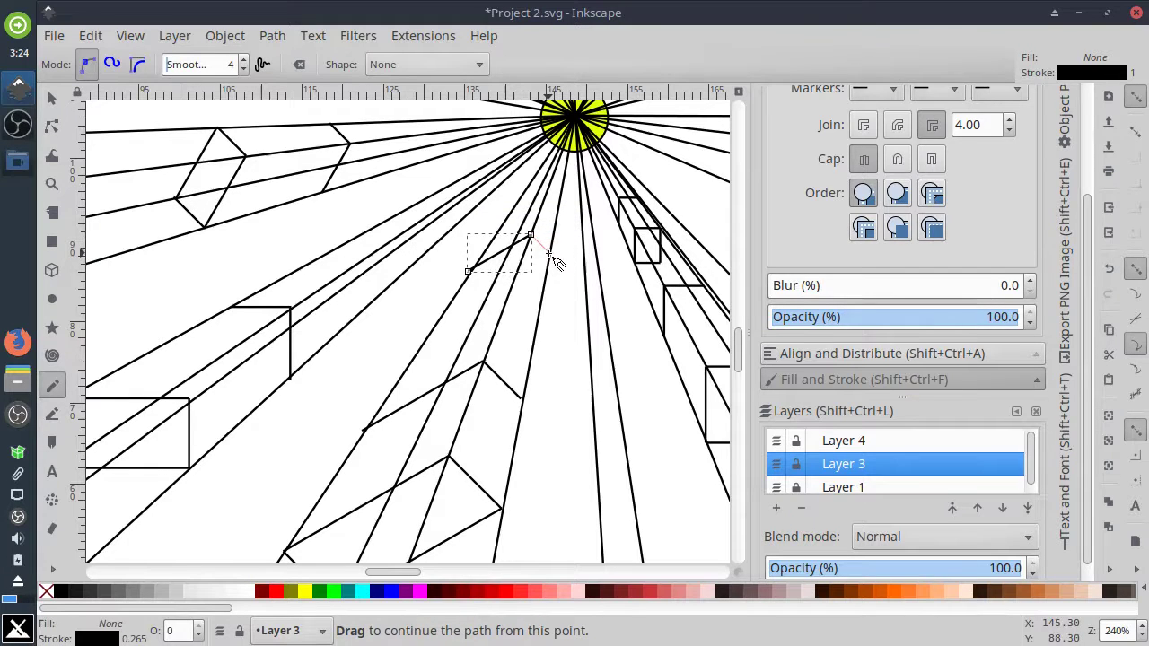
pyautogui.click(549, 253)
pyautogui.click(446, 312)
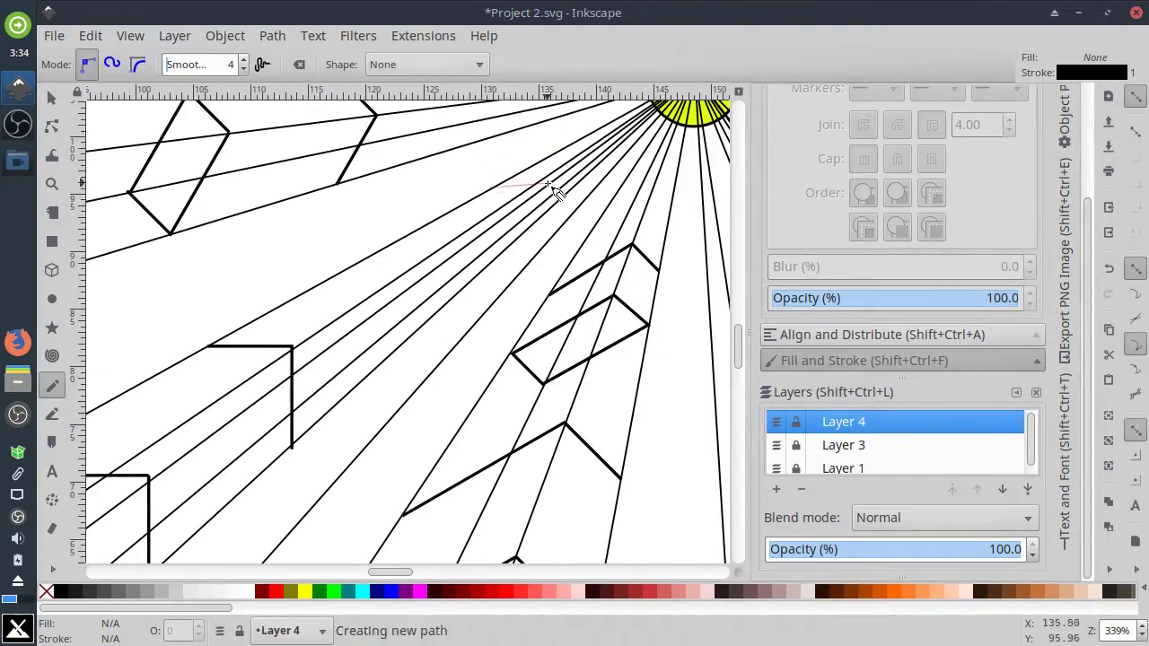
# Draw a small tilted box's two rear edges and its front face's upper edges between the lower-left guide lines near the vanishing point.
pyautogui.moveTo(556, 172); pyautogui.dragTo(556, 171)
pyautogui.scroll(3, 556, 171)
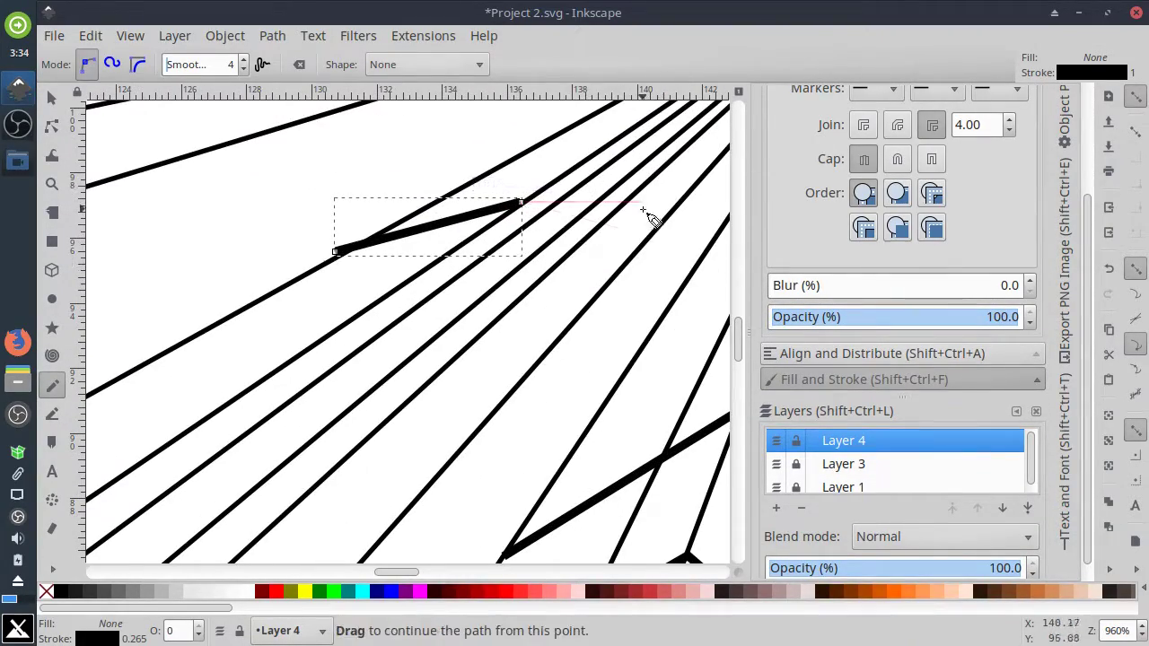
pyautogui.moveTo(198, 330)
pyautogui.mouseDown()
pyautogui.moveTo(283, 347)
pyautogui.moveTo(519, 300)
pyautogui.moveTo(424, 269)
pyautogui.mouseUp()
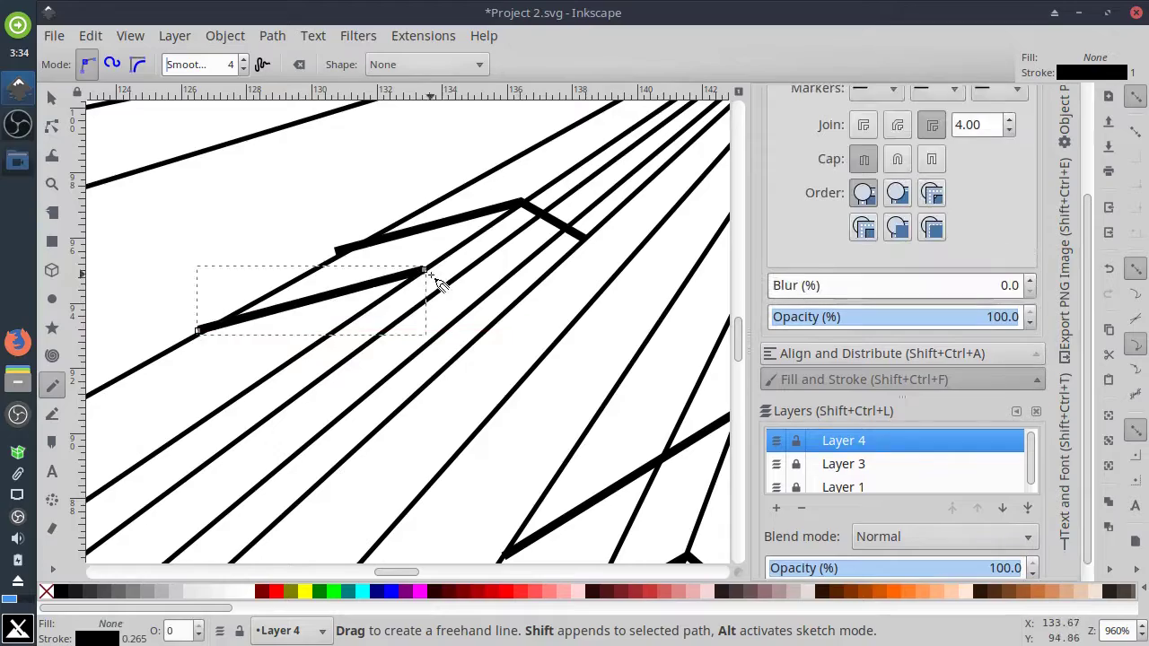
pyautogui.moveTo(504, 316); pyautogui.dragTo(501, 314)
pyautogui.moveTo(198, 331); pyautogui.dragTo(204, 444)
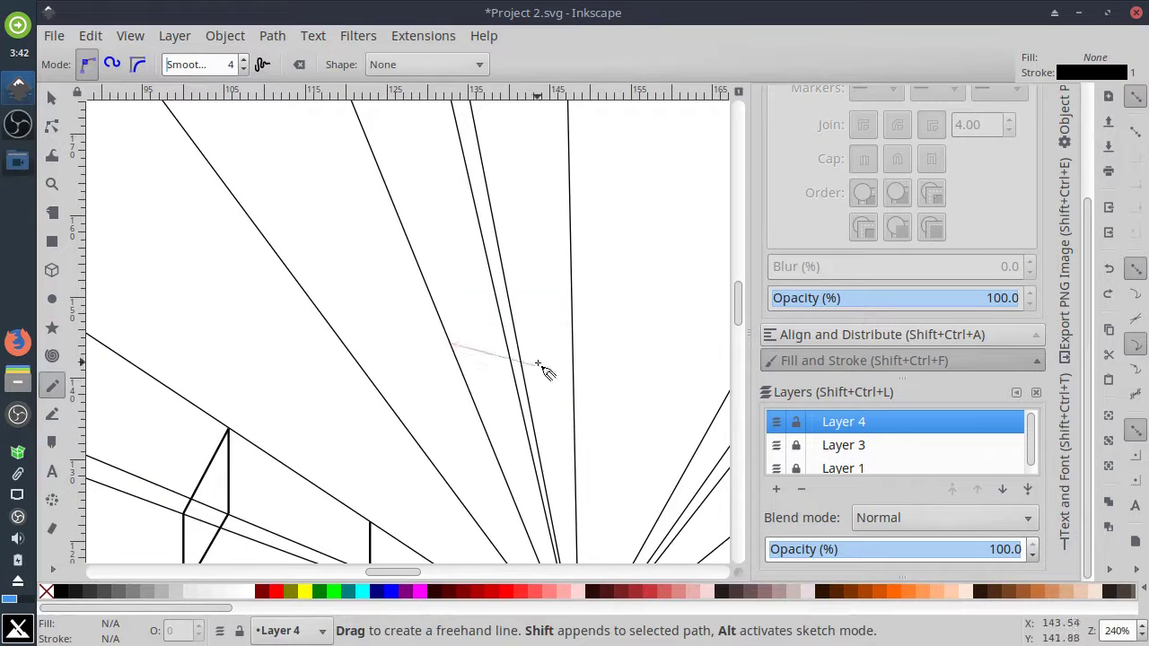
# Above the vanishing point, draw a box's two V-shaped rear edges and its diamond-shaped front face between the guide lines.
pyautogui.moveTo(537, 365); pyautogui.dragTo(516, 382)
pyautogui.moveTo(459, 304); pyautogui.dragTo(469, 399)
pyautogui.click(388, 258)
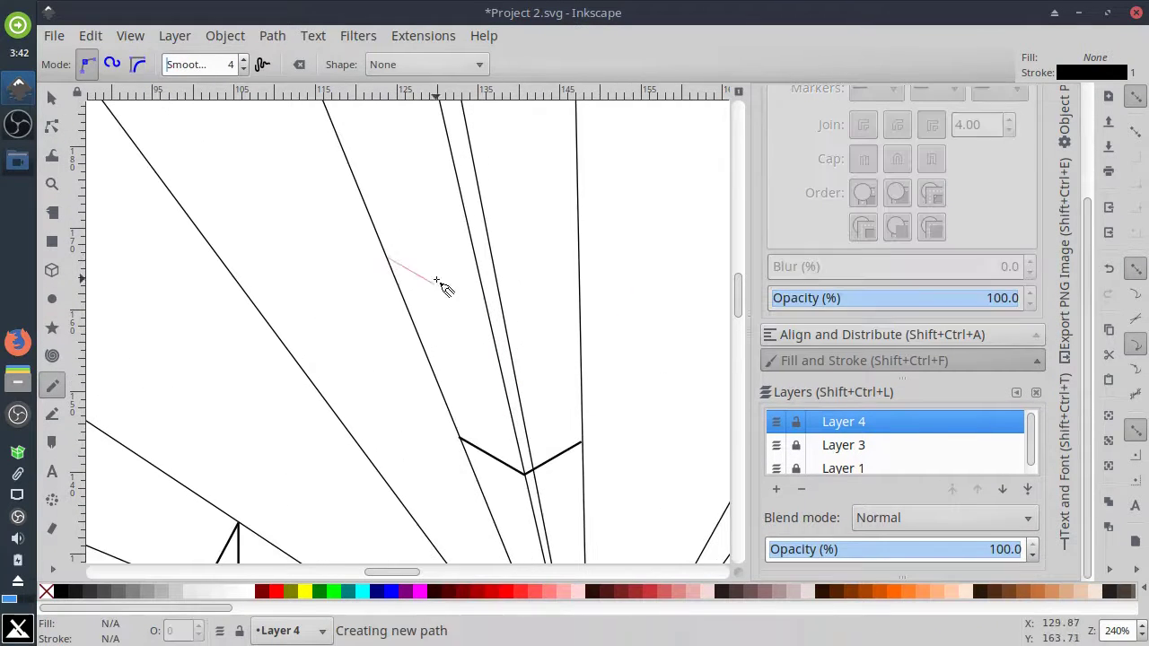
pyautogui.moveTo(505, 300); pyautogui.dragTo(487, 315)
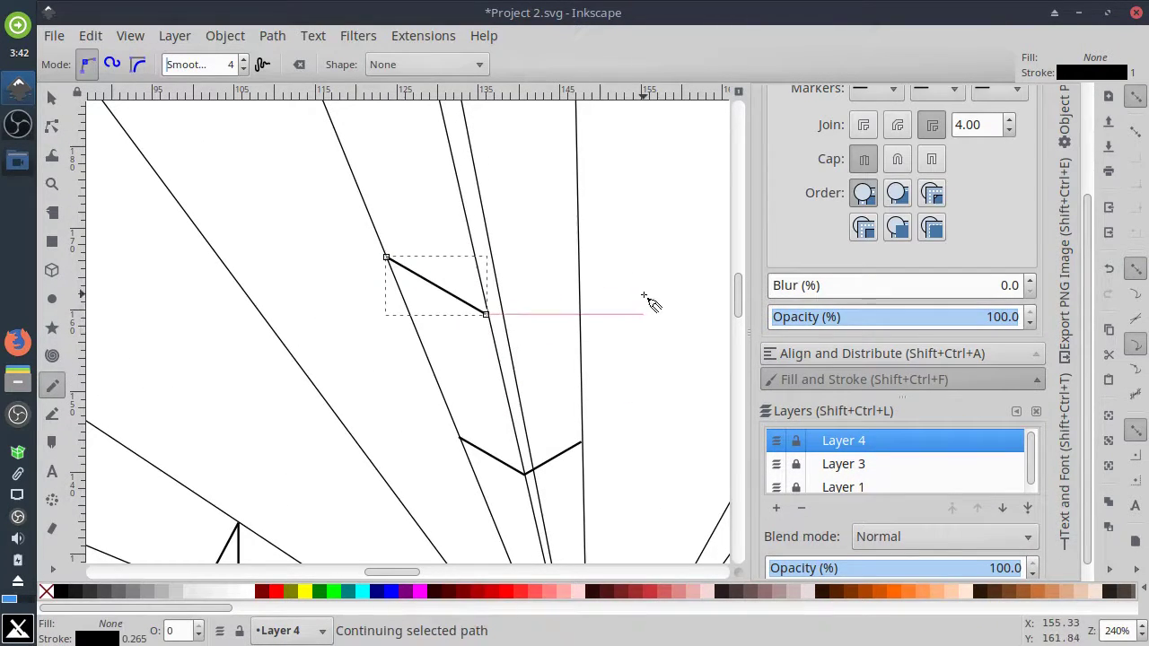
pyautogui.moveTo(387, 260)
pyautogui.mouseDown()
pyautogui.moveTo(494, 198)
pyautogui.moveTo(609, 221)
pyautogui.mouseUp()
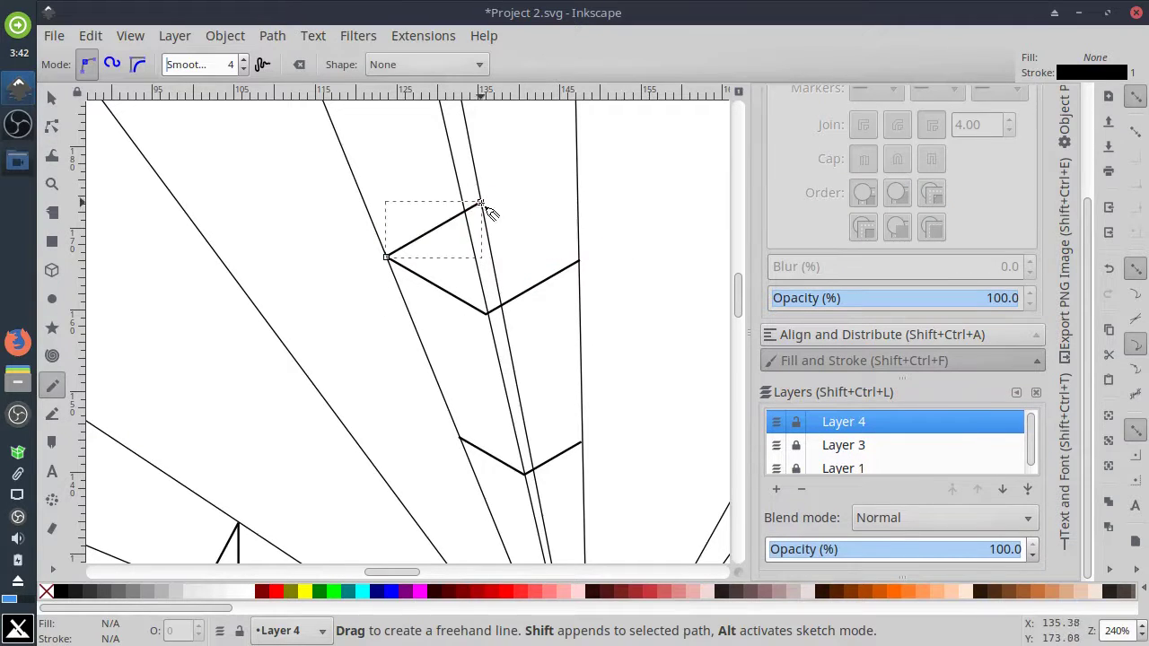
pyautogui.click(481, 202)
pyautogui.click(580, 260)
# Above the vanishing point and nearer to it, draw a small box's V-shaped rear edges and diamond-shaped front face between the same guide lines.
pyautogui.scroll(-4, 579, 270)
pyautogui.scroll(6, 550, 356)
pyautogui.click(461, 230)
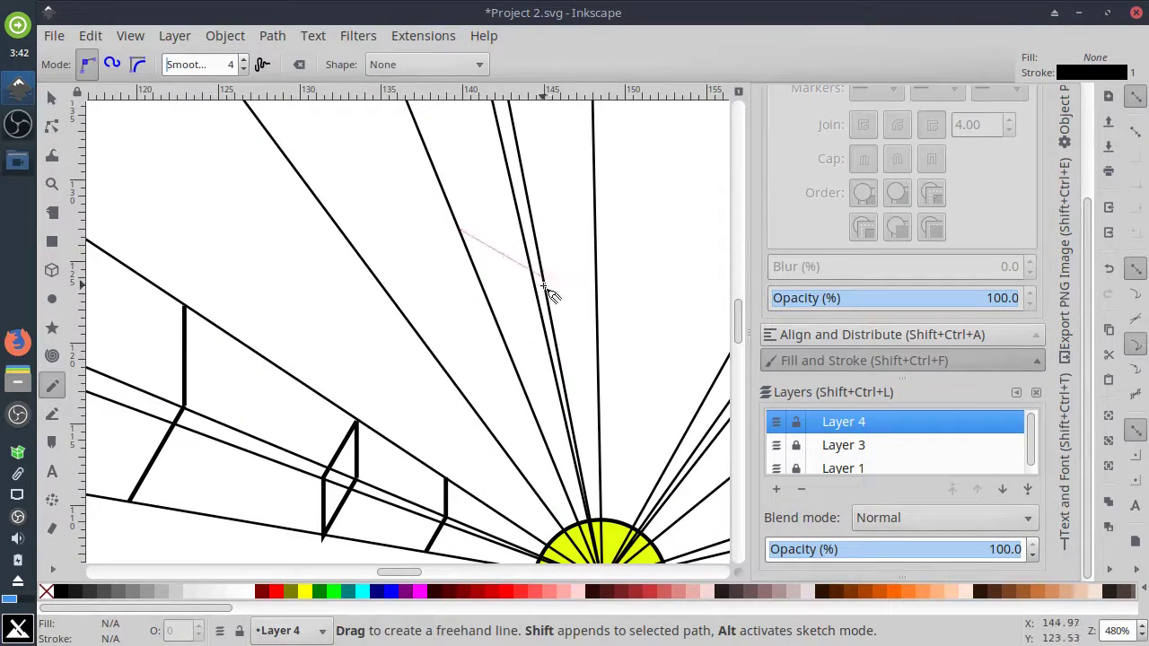
pyautogui.click(532, 271)
pyautogui.click(517, 375)
pyautogui.click(558, 397)
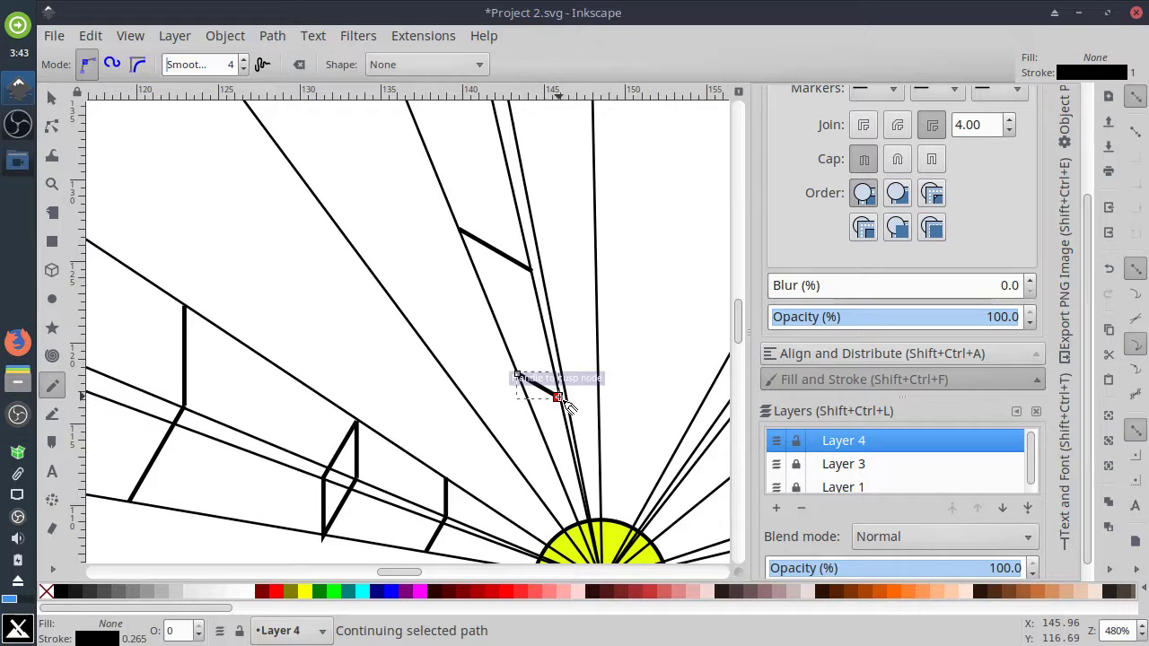
pyautogui.click(598, 358)
pyautogui.moveTo(531, 269); pyautogui.dragTo(619, 268)
pyautogui.click(595, 235)
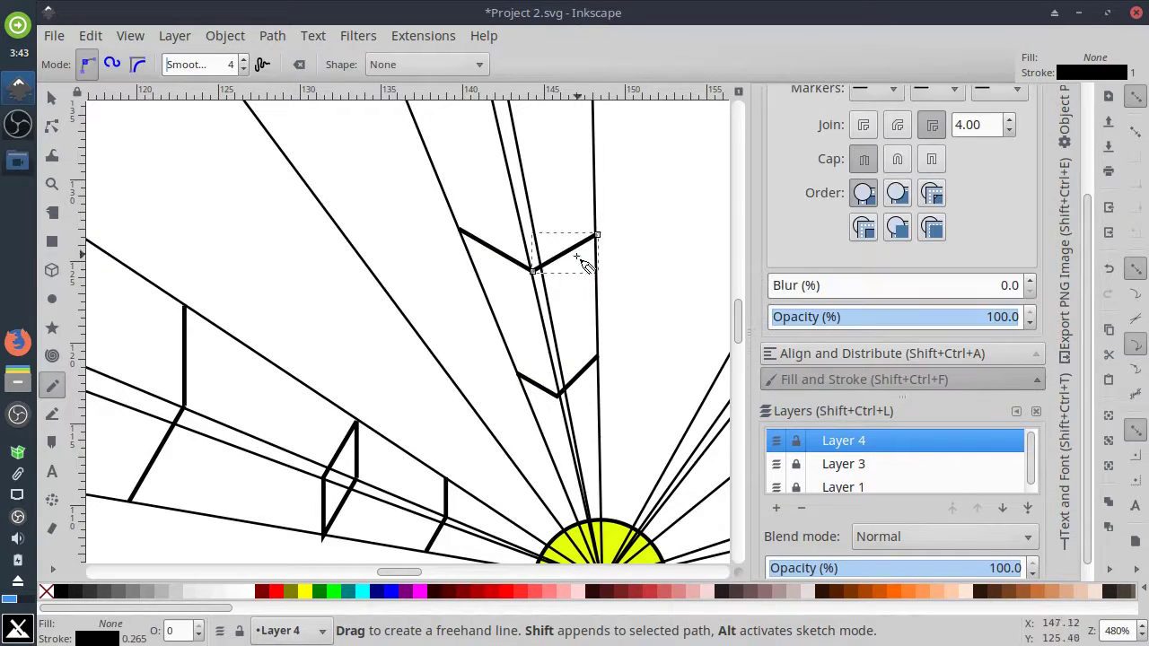
pyautogui.click(458, 229)
pyautogui.click(528, 191)
# Draw a small box's two rear edges and four-sided front face between the upper-right guide lines, aligning the front face's corner node.
pyautogui.scroll(-3, 597, 235)
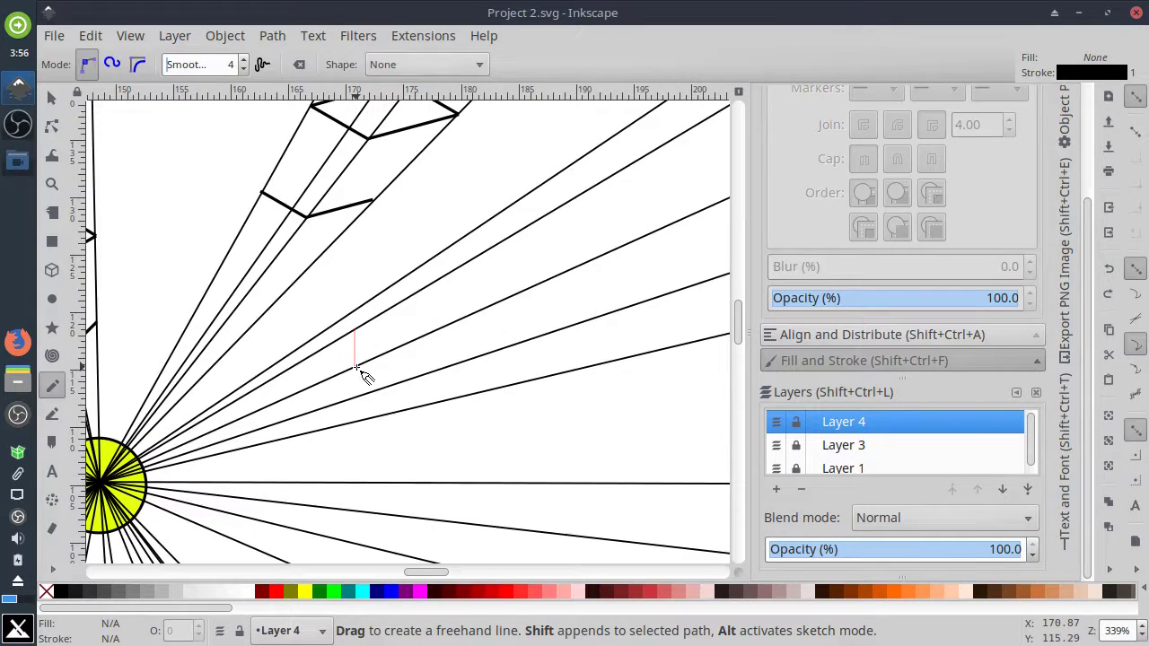
pyautogui.click(355, 368)
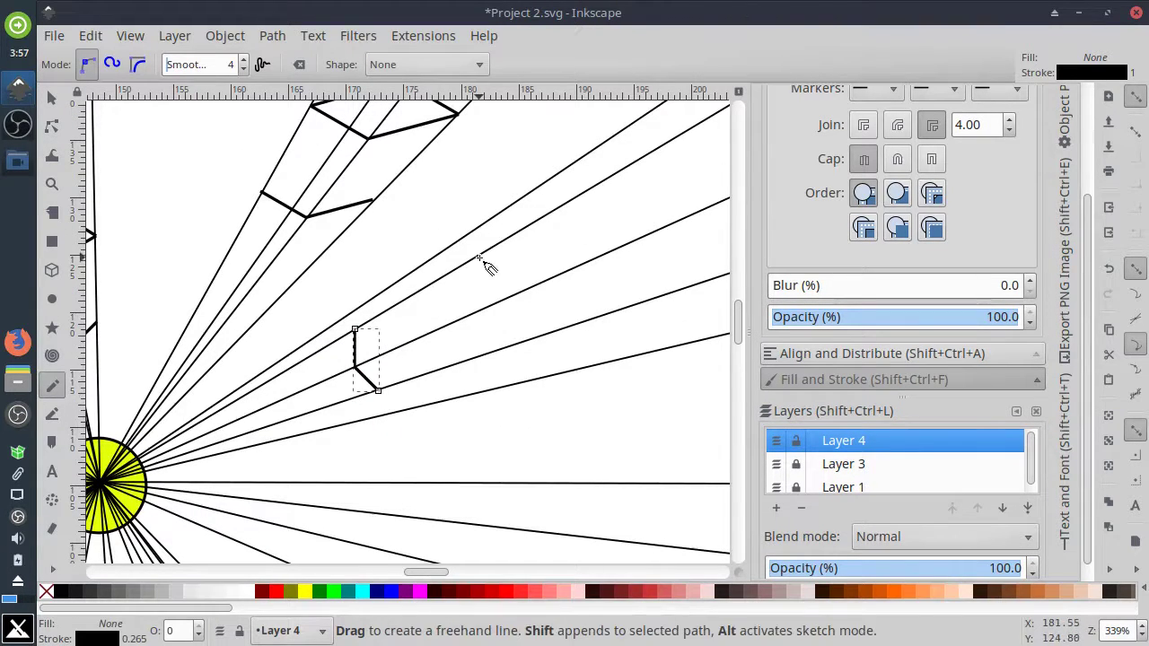
pyautogui.click(479, 255)
pyautogui.click(479, 313)
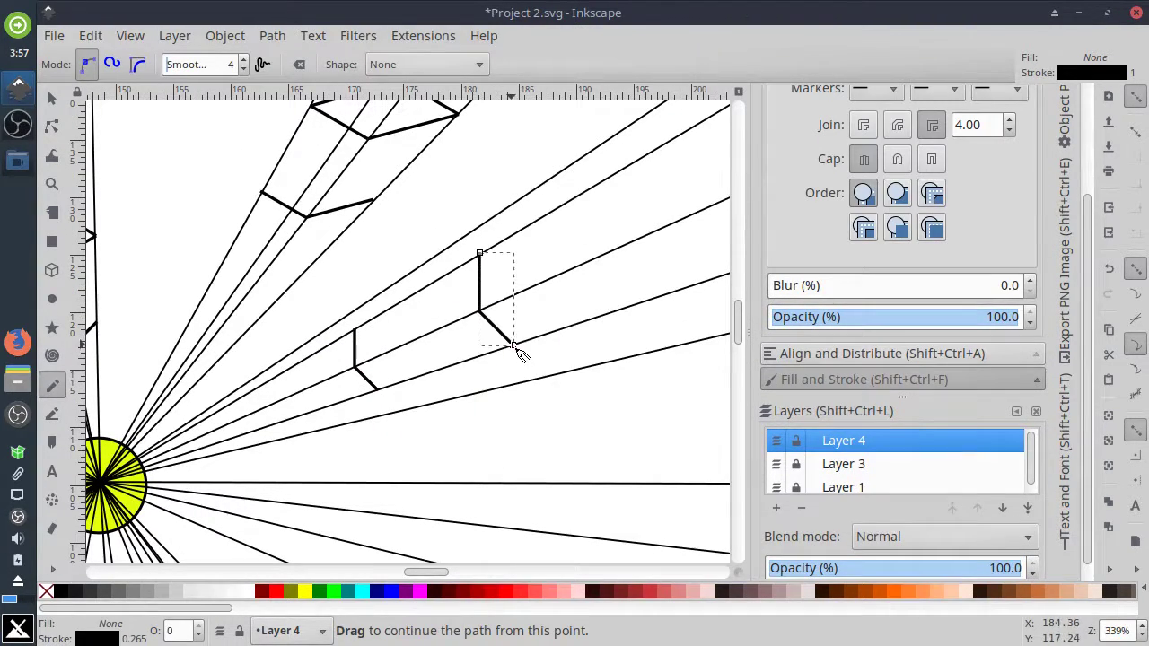
pyautogui.scroll(2, 520, 247)
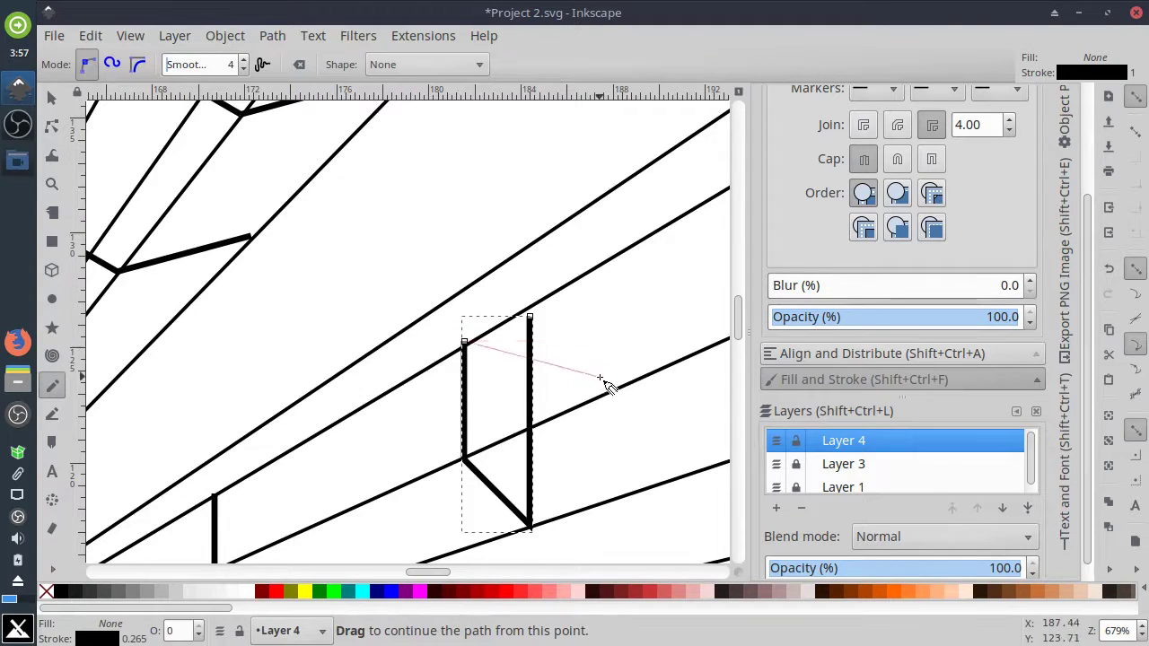
pyautogui.press('n')
pyautogui.moveTo(530, 316)
pyautogui.mouseDown()
pyautogui.moveTo(529, 406)
pyautogui.moveTo(403, 385)
pyautogui.mouseUp()
# Farther out on the same upper-right guide lines, draw a larger box's vertical and slanted rear edges.
pyautogui.scroll(-3, 529, 405)
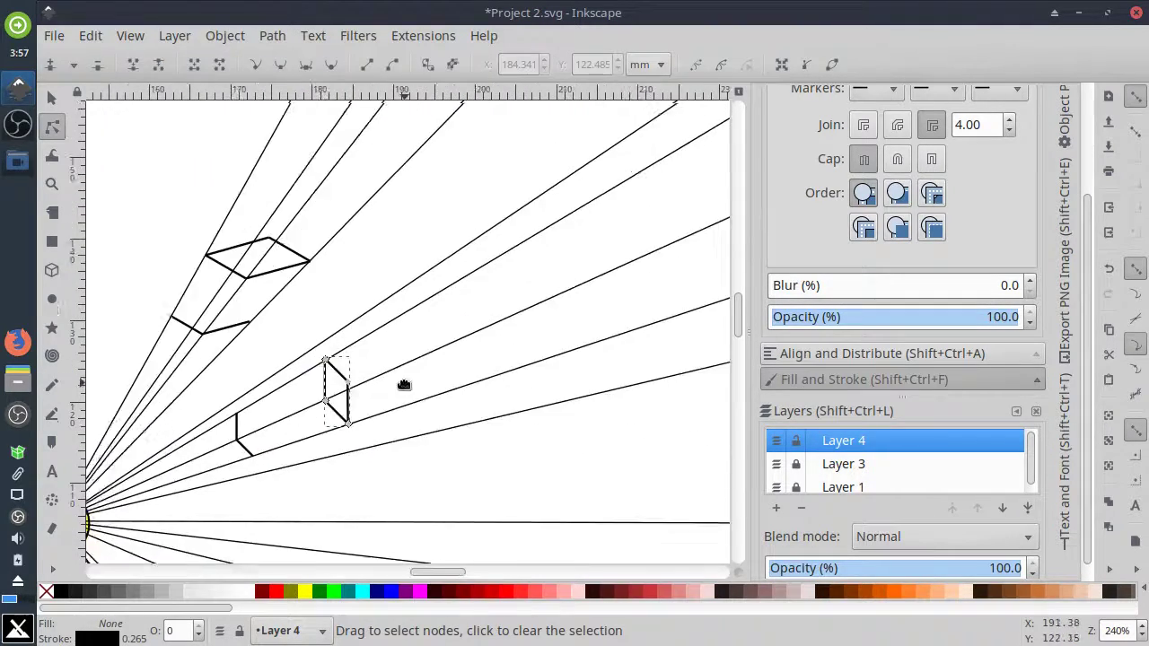
pyautogui.scroll(1, 439, 360)
pyautogui.press('p')
pyautogui.click(419, 282)
pyautogui.click(419, 358)
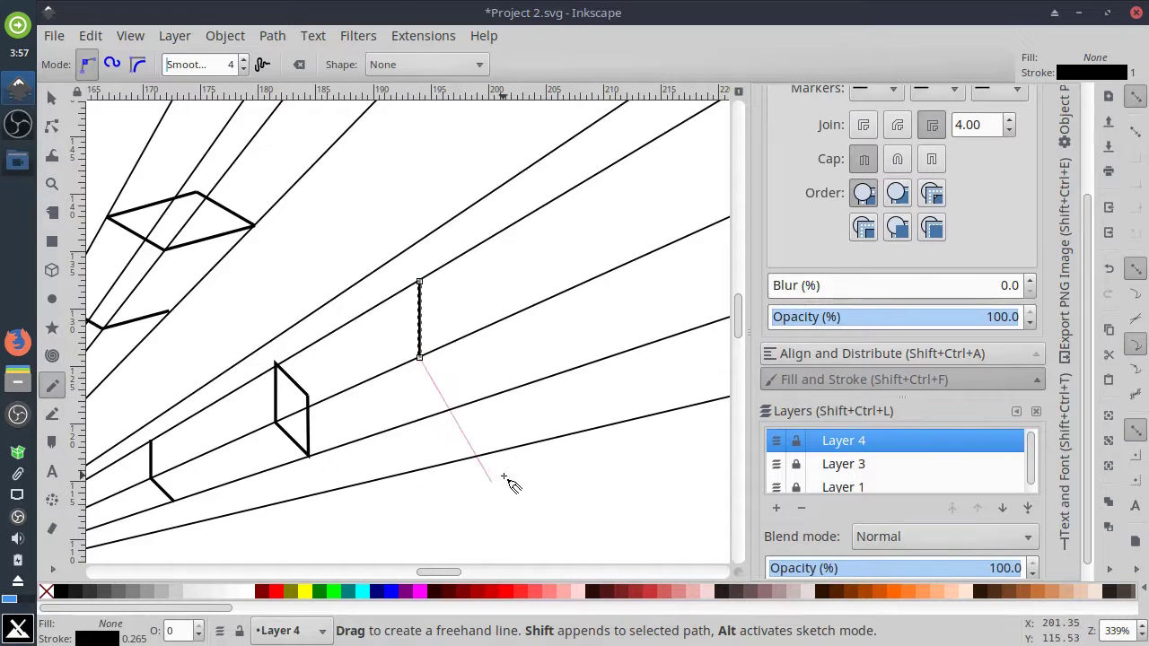
pyautogui.click(466, 405)
pyautogui.moveTo(478, 392); pyautogui.dragTo(364, 431)
# Draw the larger upper-right box's four-sided front face and move its loose nodes so the corner closes.
pyautogui.click(411, 258)
pyautogui.click(412, 350)
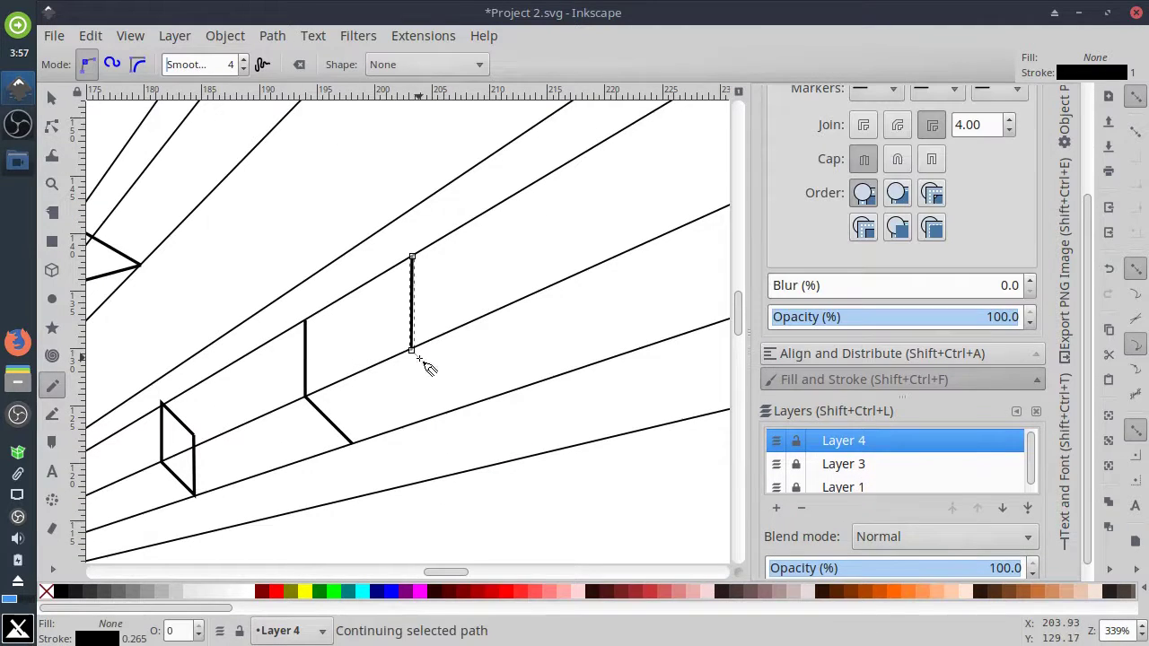
pyautogui.click(468, 408)
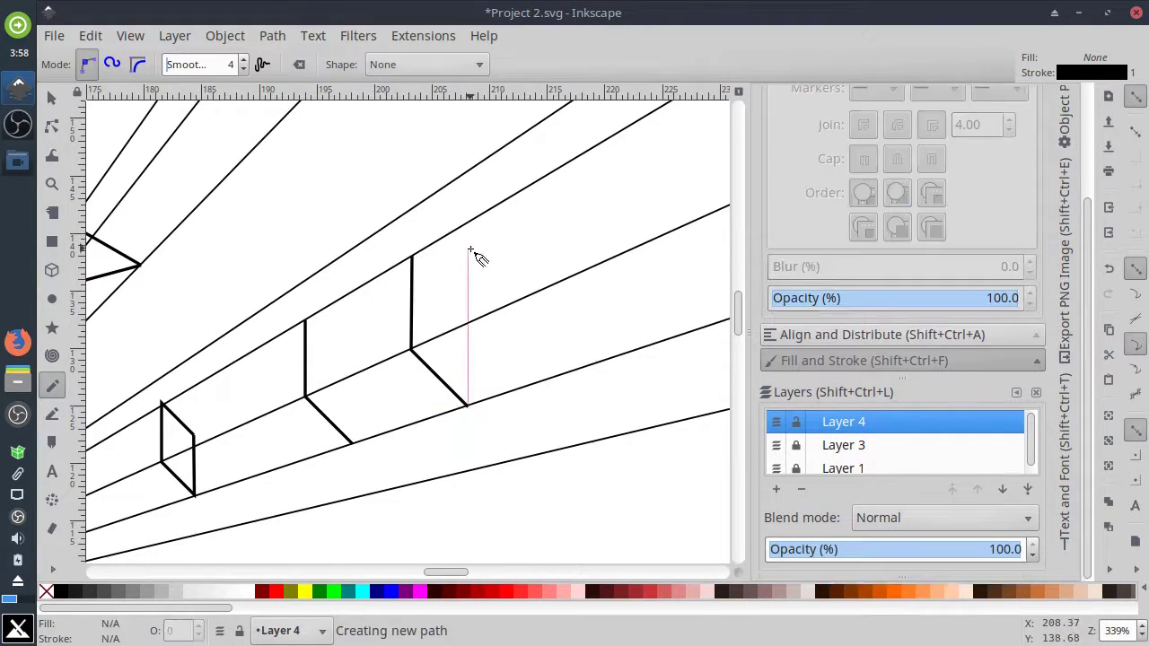
pyautogui.click(468, 262)
pyautogui.click(466, 311)
pyautogui.scroll(2, 466, 305)
pyautogui.press('n')
pyautogui.moveTo(466, 320); pyautogui.dragTo(474, 325)
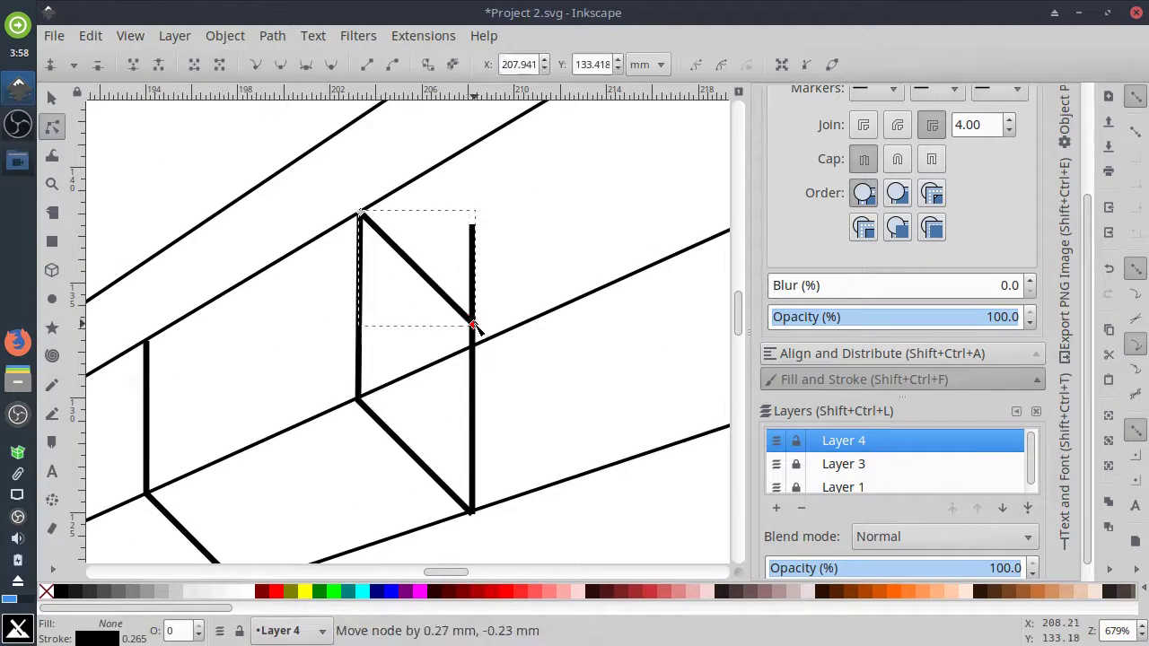
pyautogui.click(472, 260)
pyautogui.moveTo(473, 226); pyautogui.dragTo(472, 323)
# Draw a large box's two angled rear edges between the guide lines just below the horizontal one, right of the vanishing point.
pyautogui.scroll(-3, 473, 325)
pyautogui.press('-')
pyautogui.press('-')
pyautogui.press('p')
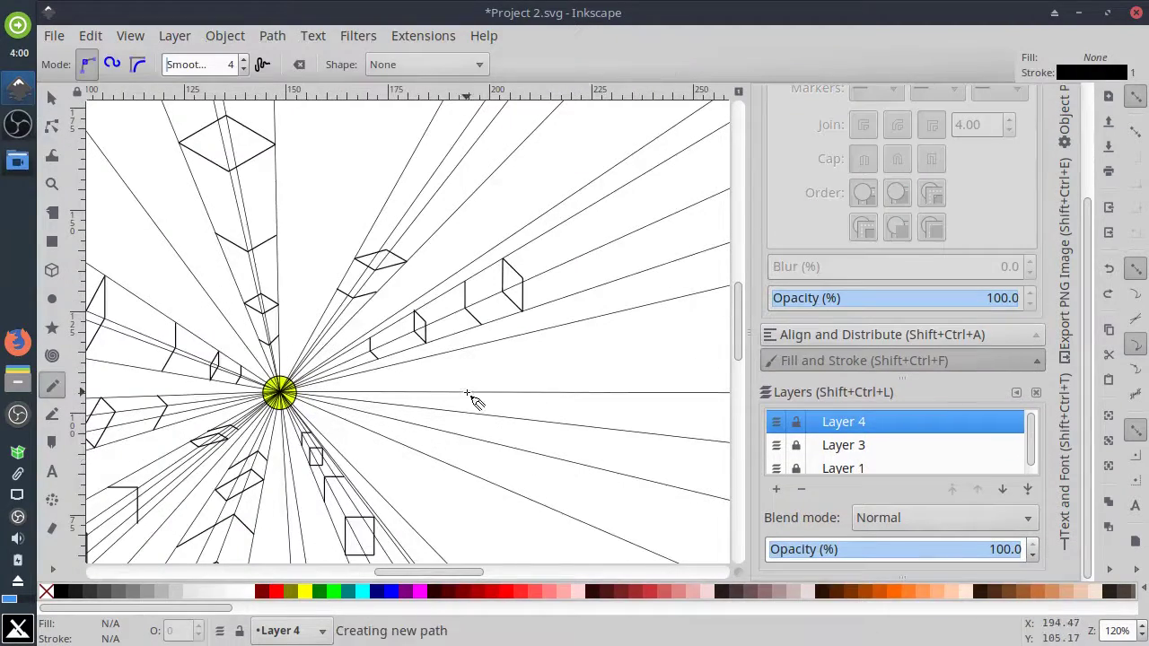
pyautogui.click(431, 428)
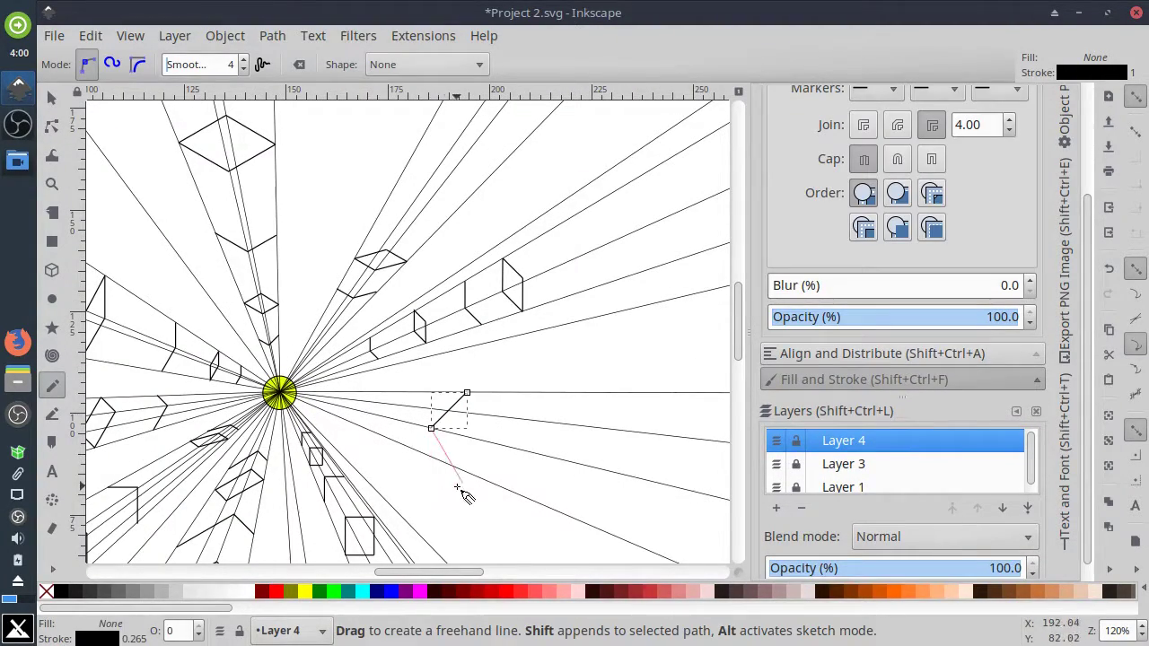
pyautogui.click(453, 466)
# Draw the large box's diamond-shaped front face farther out on the same guide lines and adjust its outer corner node.
pyautogui.scroll(2, 521, 457)
pyautogui.click(410, 369)
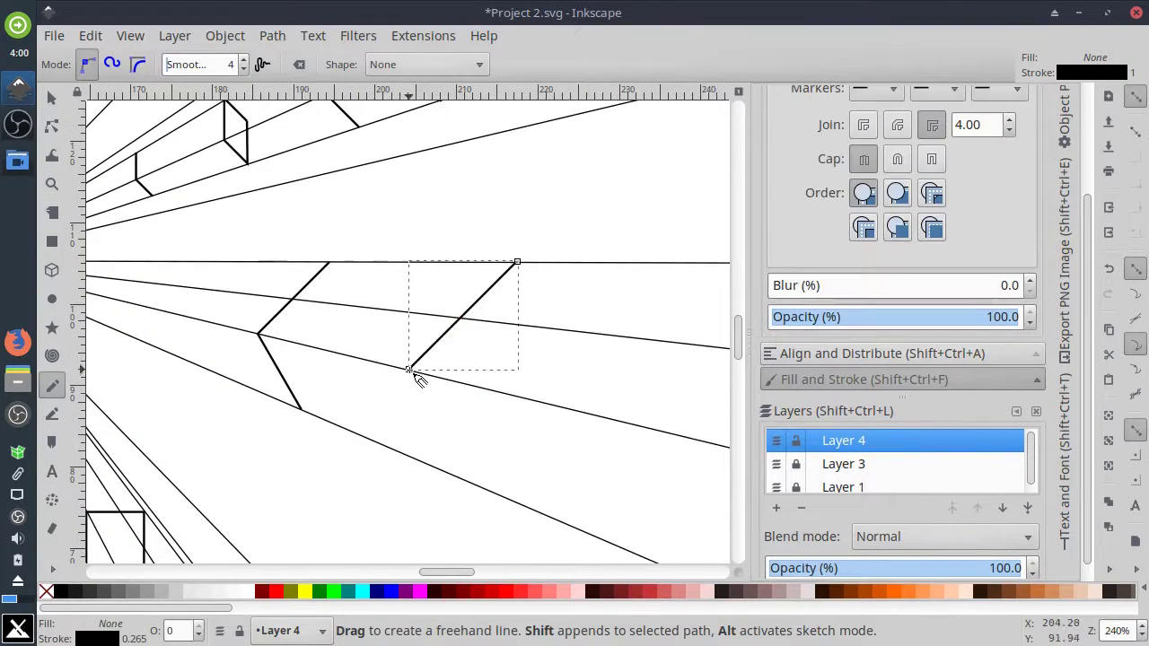
pyautogui.scroll(-1, 566, 529)
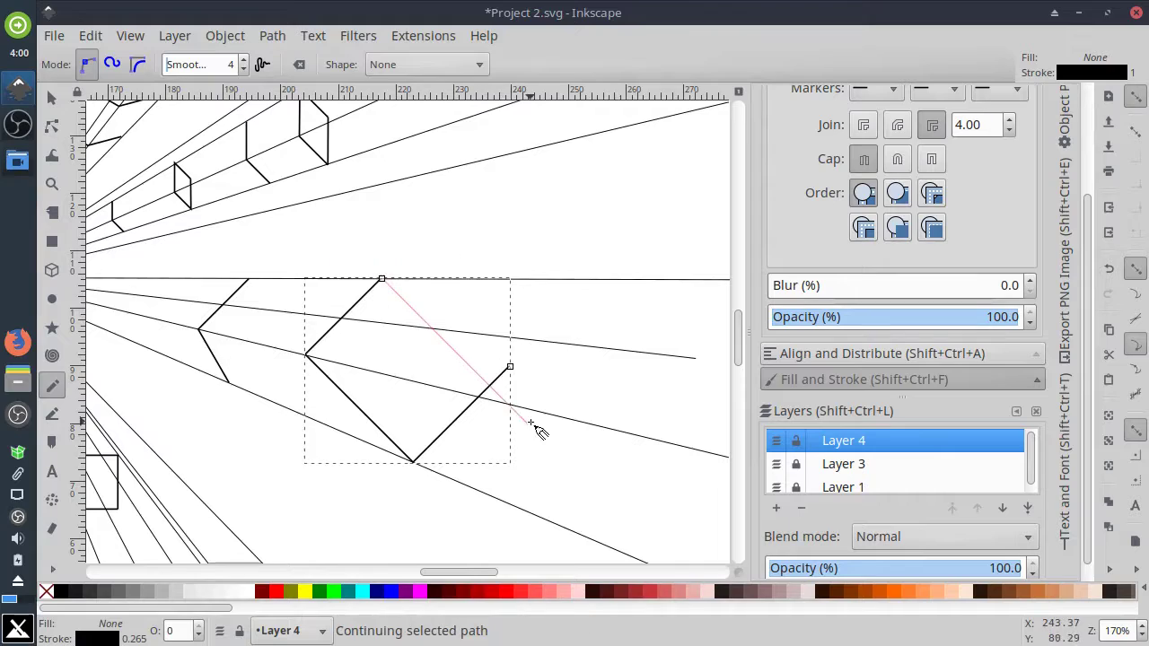
pyautogui.click(491, 384)
pyautogui.scroll(4, 502, 378)
pyautogui.press('n')
pyautogui.moveTo(534, 334)
pyautogui.mouseDown()
pyautogui.moveTo(498, 352)
pyautogui.moveTo(452, 405)
pyautogui.mouseUp()
pyautogui.click(503, 342)
pyautogui.scroll(-4, 493, 342)
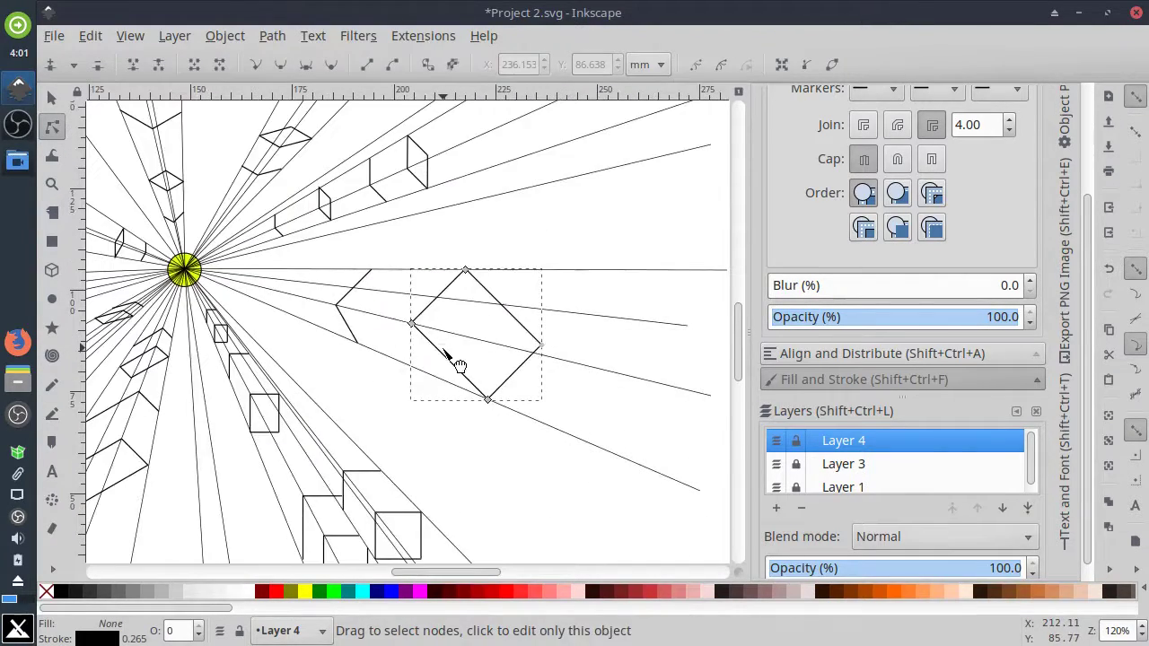
# Closer to the vanishing point on the same right-hand guide lines, draw a smaller box's two angled rear edges.
pyautogui.press('p')
pyautogui.scroll(2, 449, 359)
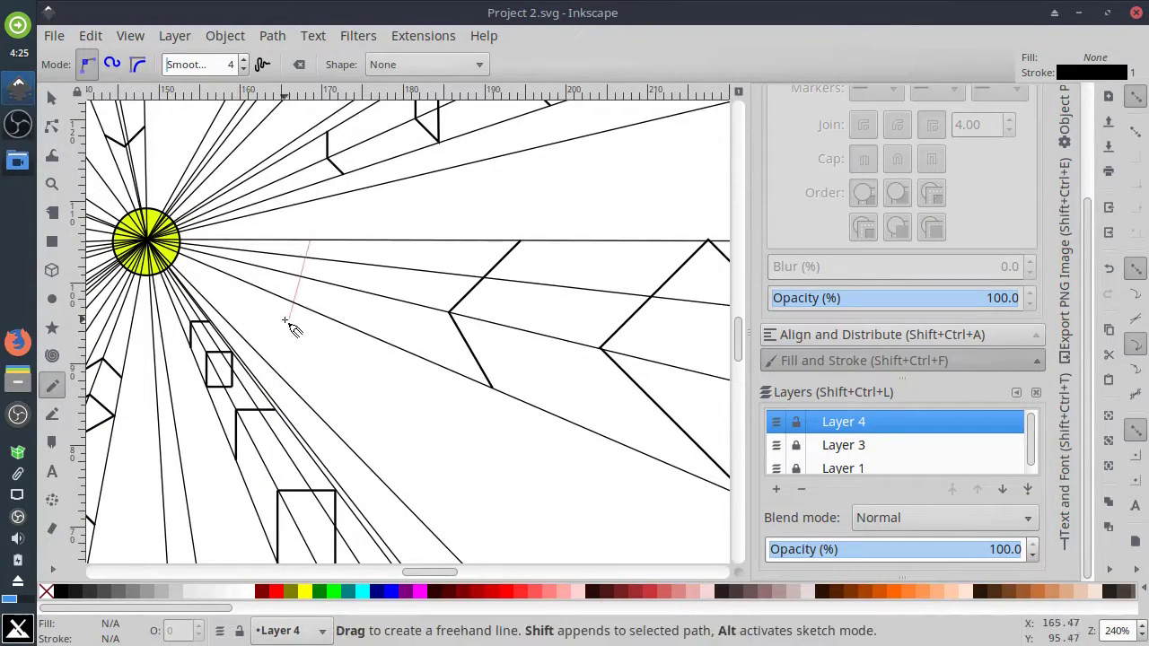
pyautogui.moveTo(276, 269); pyautogui.dragTo(307, 239)
pyautogui.scroll(2, 286, 276)
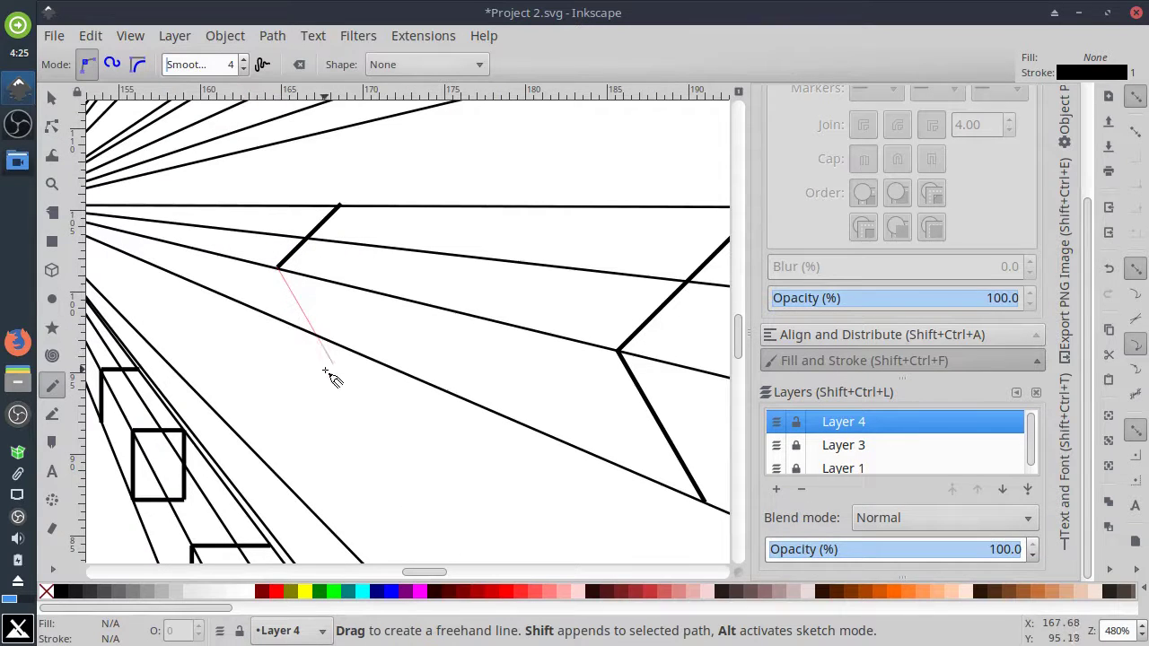
pyautogui.click(316, 334)
# Draw the smaller right-hand box's diamond-shaped front face between the same guide lines.
pyautogui.click(478, 206)
pyautogui.click(388, 294)
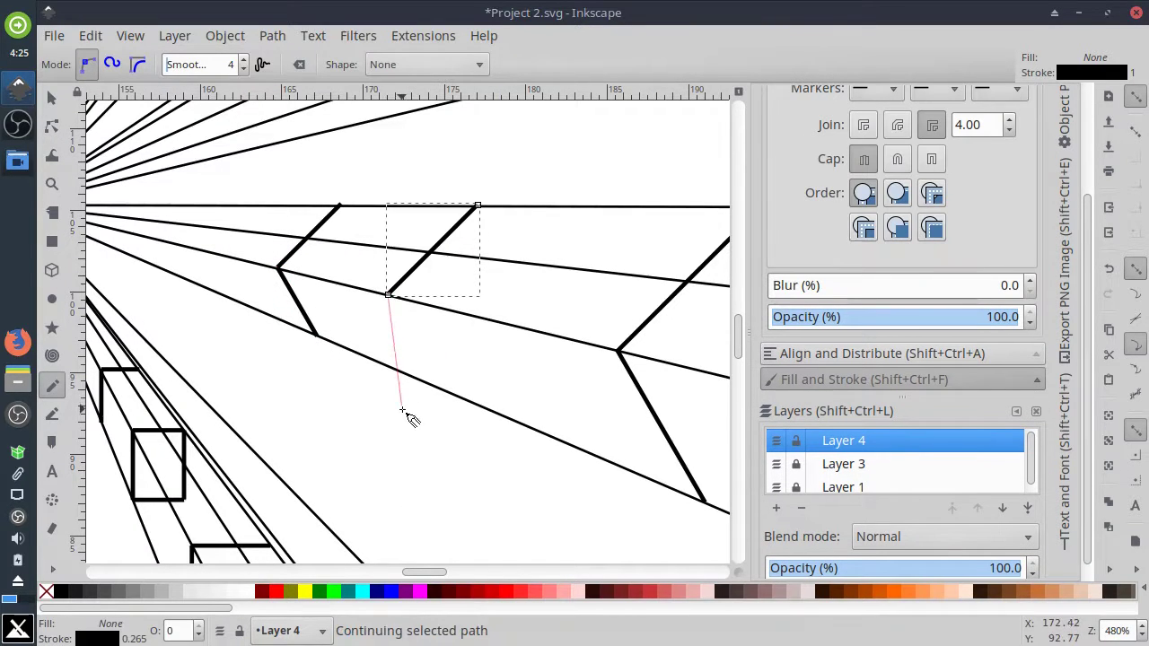
pyautogui.moveTo(460, 397); pyautogui.dragTo(307, 411)
pyautogui.click(326, 220)
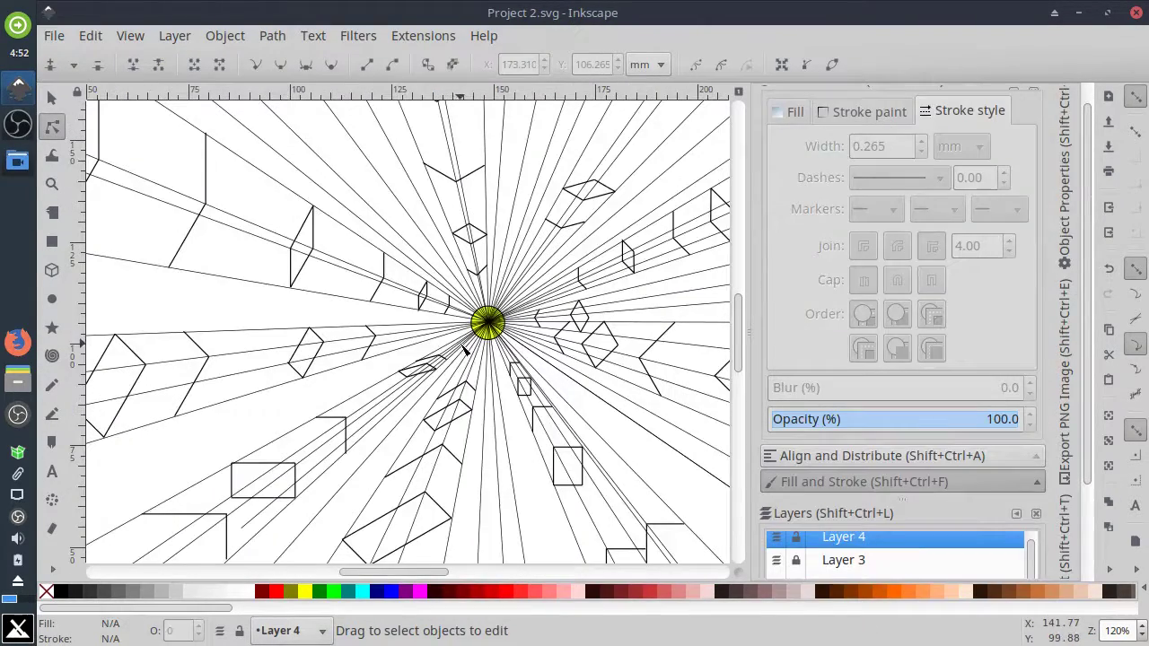
# Collapse the Fill and Stroke settings and hide the guide lines on Layer 3.
pyautogui.click(1015, 90)
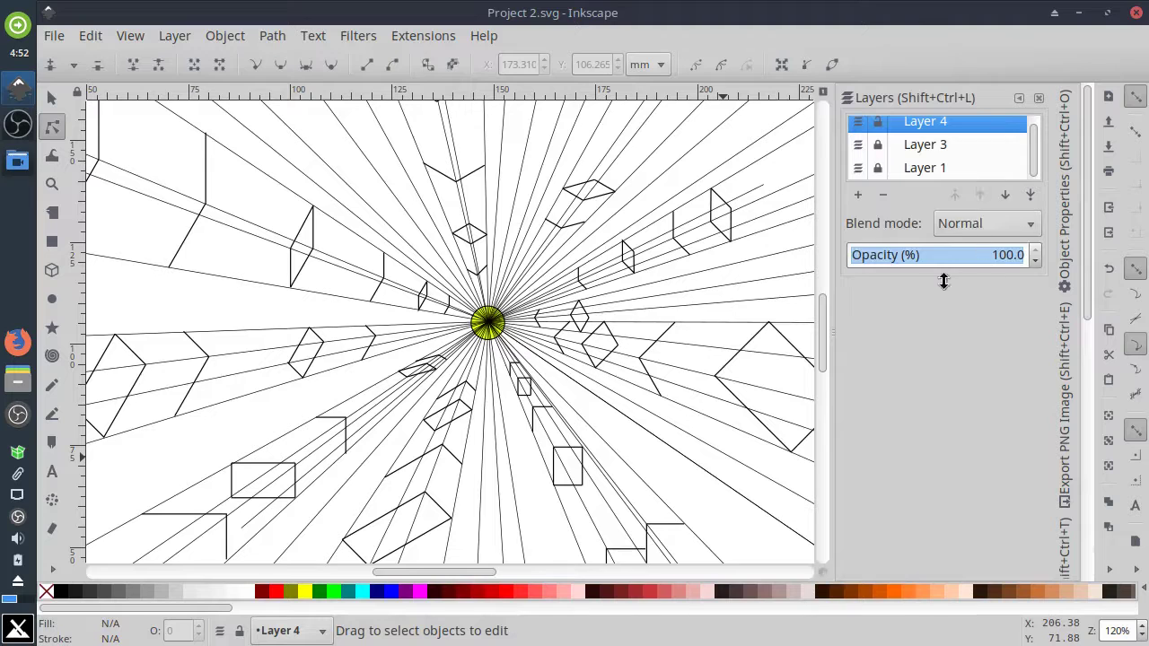
pyautogui.click(857, 150)
pyautogui.scroll(2, 348, 251)
# Join the front face's corners to the rear edges of the medium box up and left of the yellow circle.
pyautogui.press('p')
pyautogui.click(283, 166)
pyautogui.click(425, 258)
pyautogui.click(283, 249)
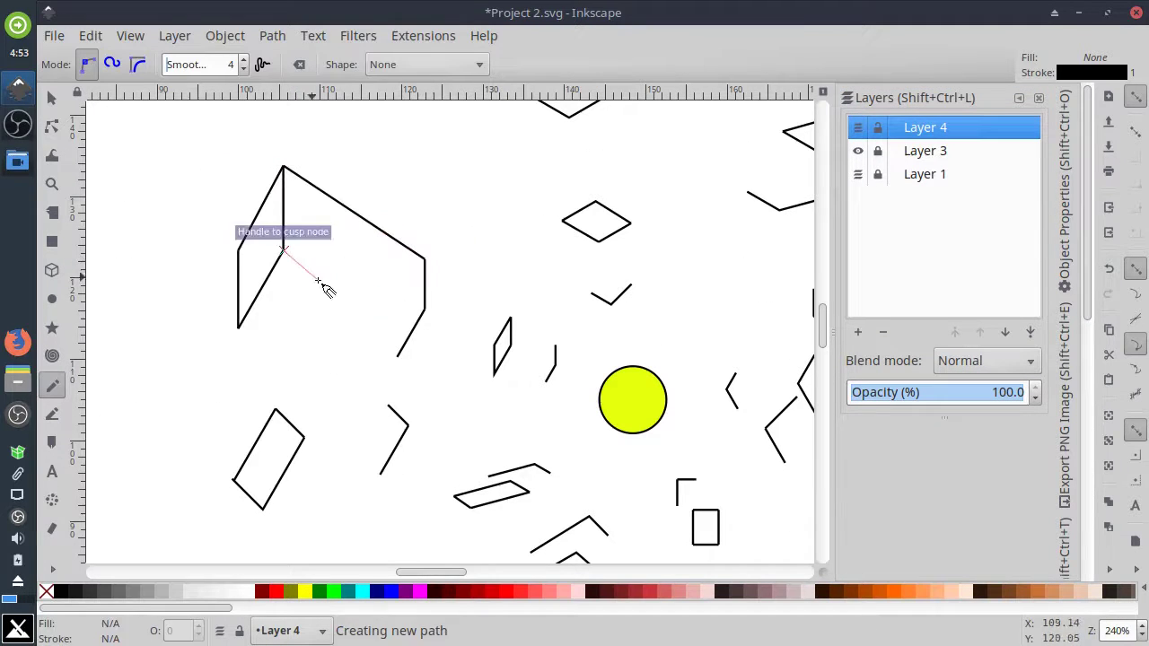
pyautogui.click(424, 308)
pyautogui.click(238, 328)
pyautogui.click(397, 357)
# Connect the front and rear corners of the small box just up and left of the yellow circle.
pyautogui.click(511, 317)
pyautogui.click(555, 345)
pyautogui.click(493, 376)
pyautogui.click(547, 382)
pyautogui.click(556, 364)
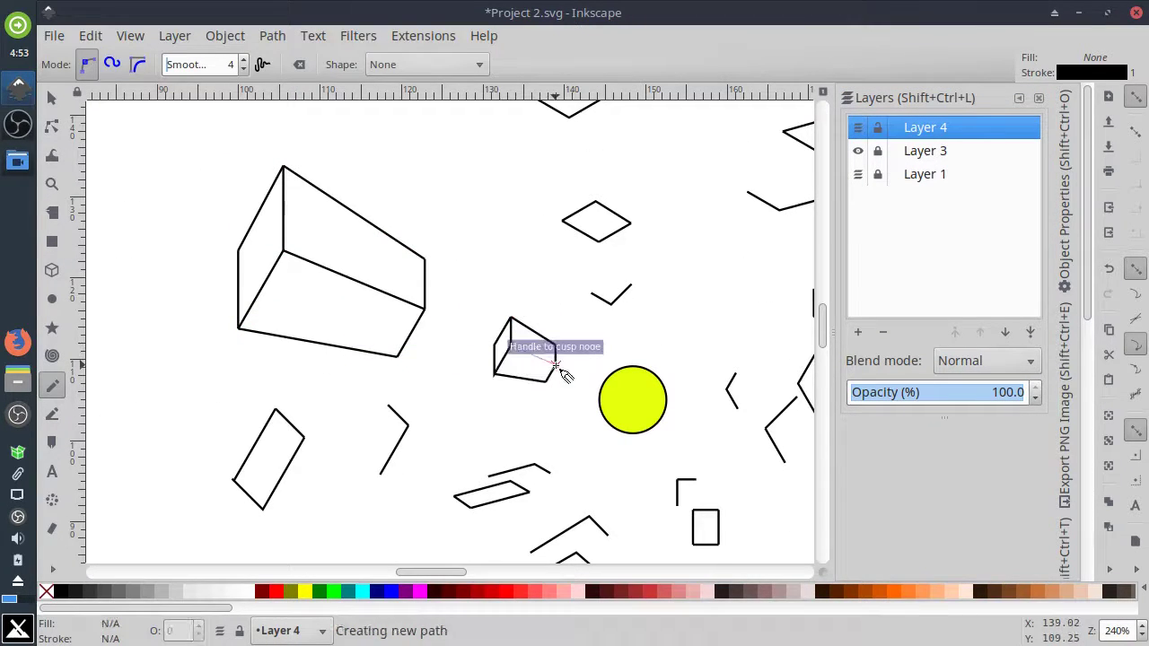
pyautogui.click(556, 364)
pyautogui.scroll(-3, 804, 435)
# Connect the front and rear corners of the largest box in the page's upper-left area.
pyautogui.scroll(2, 508, 311)
pyautogui.click(452, 175)
pyautogui.click(604, 273)
pyautogui.click(452, 312)
pyautogui.click(604, 374)
pyautogui.click(381, 433)
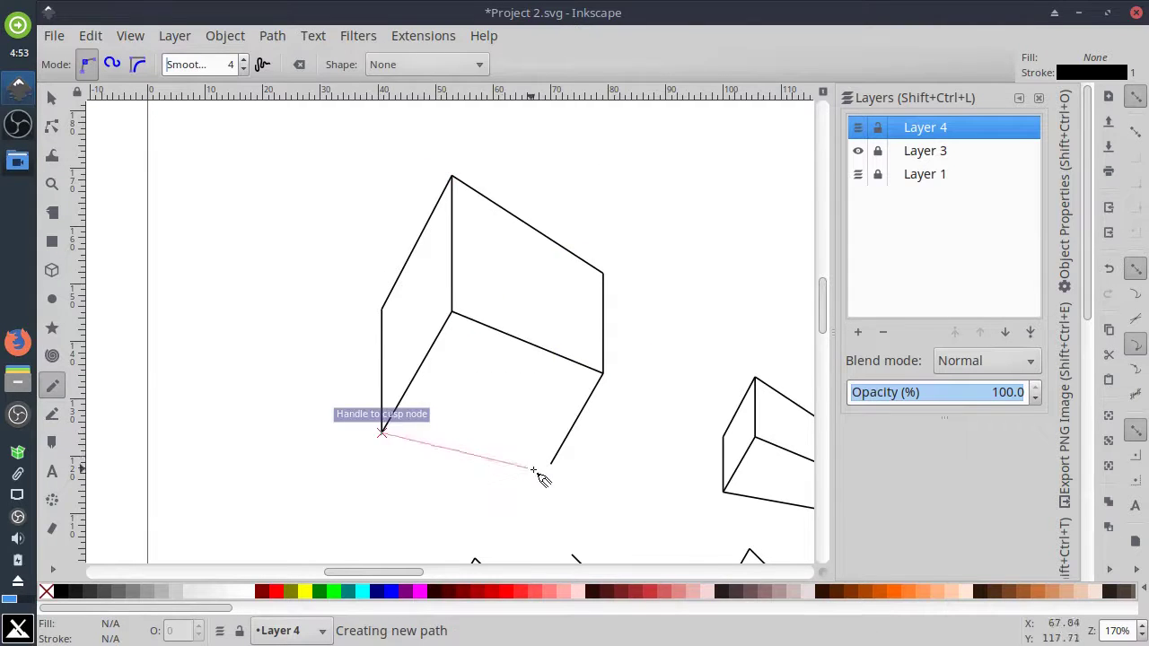
pyautogui.click(552, 464)
# Connect the front and rear corners of the large slanted box directly below the largest upper-left box.
pyautogui.moveTo(551, 464); pyautogui.dragTo(389, 235)
pyautogui.click(312, 329)
pyautogui.click(409, 325)
pyautogui.click(357, 372)
pyautogui.click(445, 361)
pyautogui.click(297, 474)
pyautogui.click(397, 445)
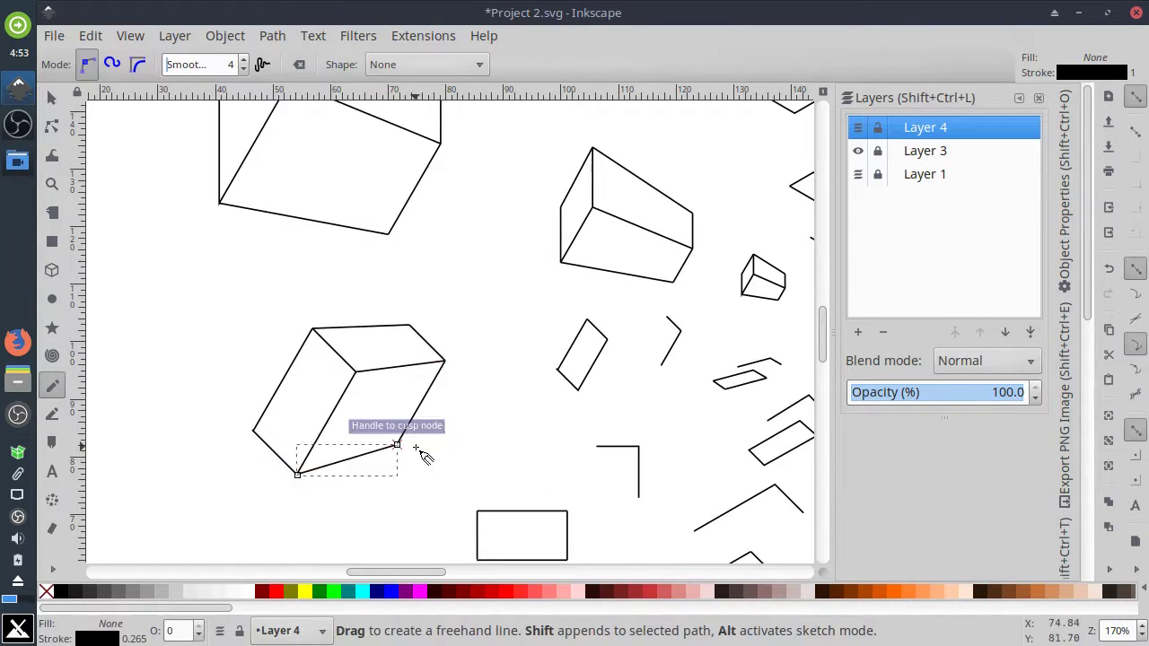
# Connect the front and rear corners of the smaller slanted box between the large slanted box and the yellow circle.
pyautogui.moveTo(566, 386); pyautogui.dragTo(415, 426)
pyautogui.click(438, 360)
pyautogui.click(518, 358)
pyautogui.click(458, 380)
pyautogui.click(428, 431)
pyautogui.click(511, 406)
# Connect the smaller lower-left box's rectangular front face to its rear edges with three receding lines.
pyautogui.moveTo(613, 399); pyautogui.dragTo(755, 203)
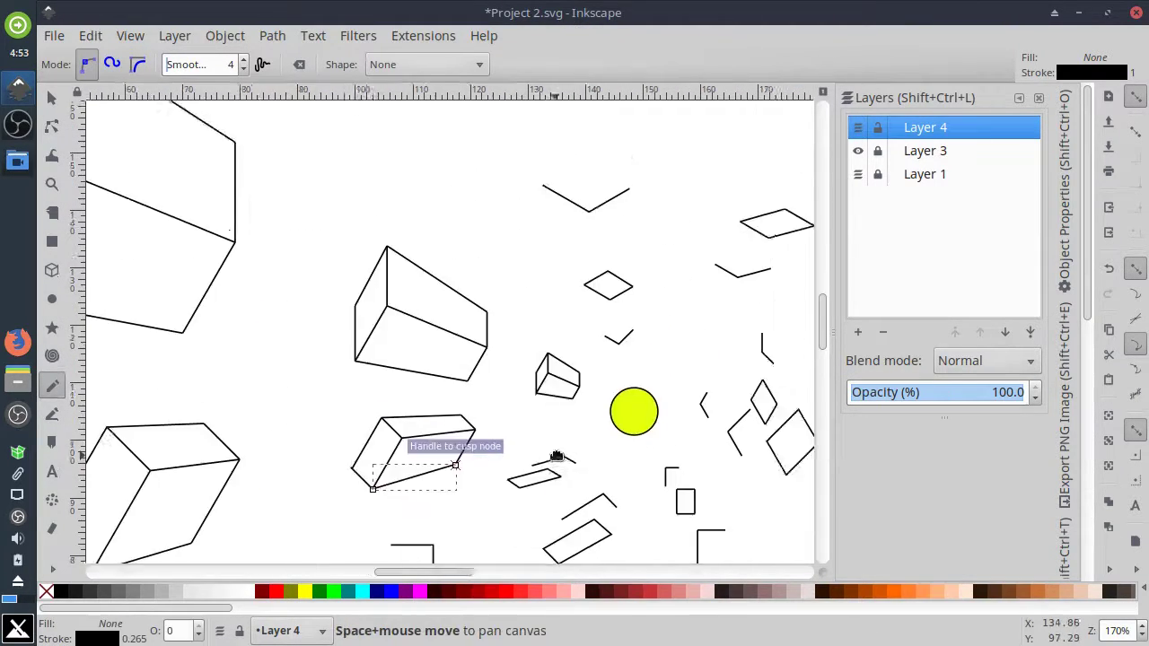
pyautogui.click(471, 357)
pyautogui.click(590, 293)
pyautogui.click(560, 357)
pyautogui.click(631, 293)
pyautogui.click(561, 407)
pyautogui.click(631, 352)
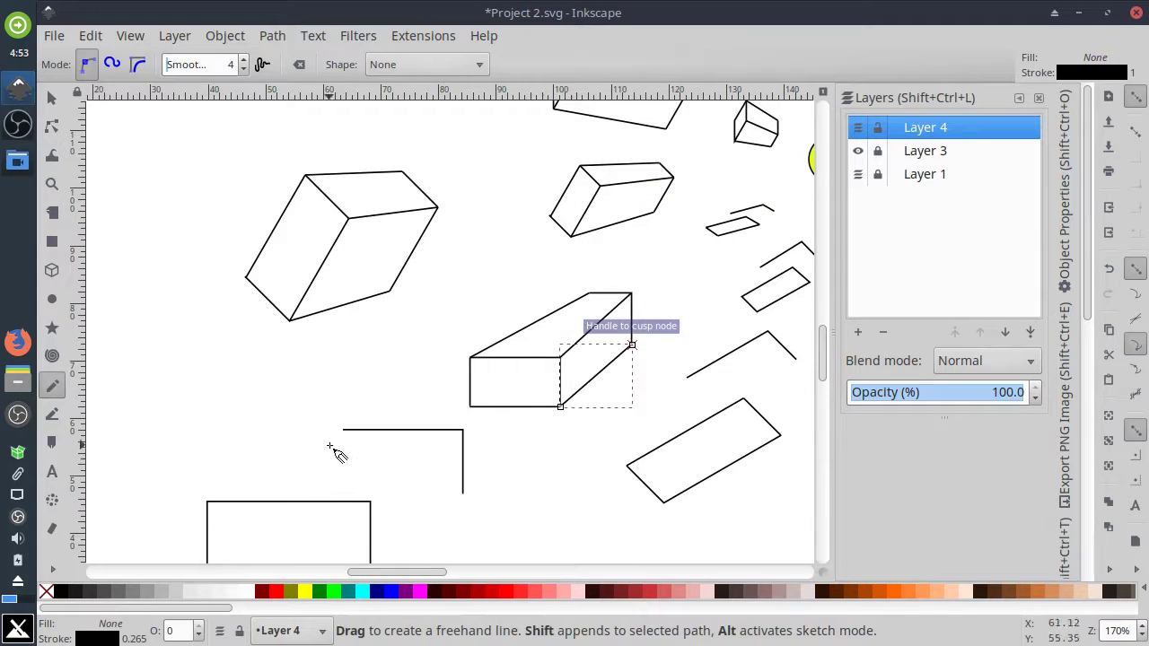
# Connect the large lower-left box's rectangular front face to its rear edges with three receding lines.
pyautogui.click(344, 429)
pyautogui.click(207, 501)
pyautogui.click(370, 501)
pyautogui.click(464, 429)
pyautogui.click(463, 493)
pyautogui.scroll(-3, 454, 489)
pyautogui.click(398, 458)
# Connect the front and rear corners of the two tilted boxes below and slightly left of the yellow circle.
pyautogui.scroll(3, 449, 476)
pyautogui.hscroll(3, 503, 481)
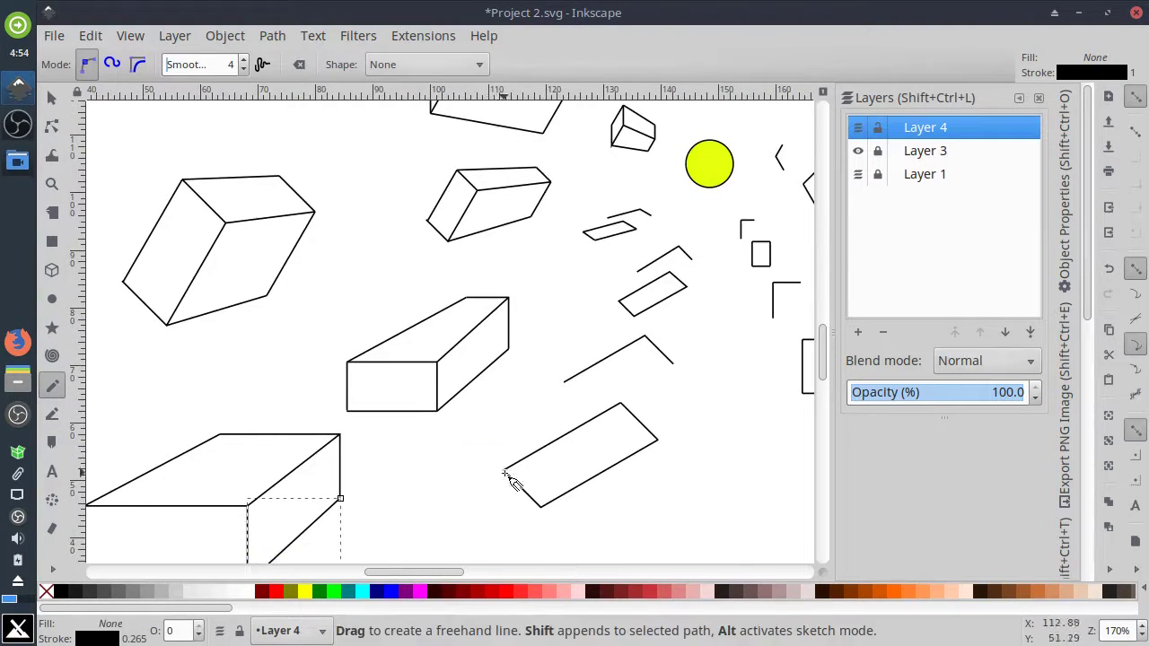
pyautogui.scroll(2, 620, 449)
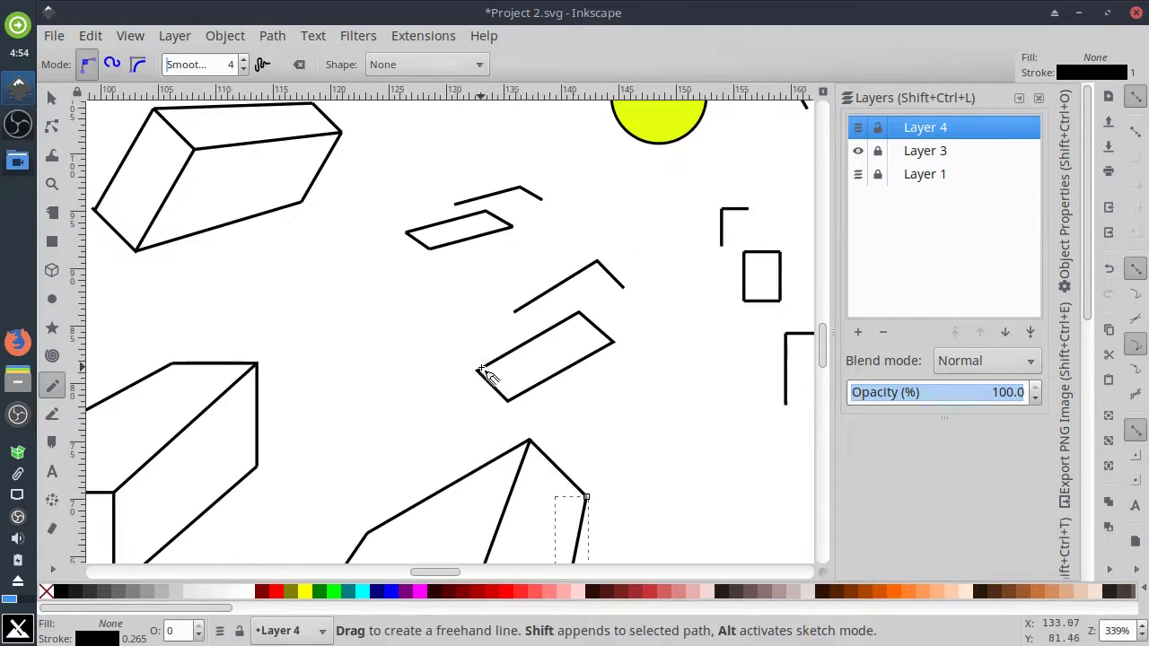
pyautogui.click(624, 287)
pyautogui.click(614, 342)
# Connect the front and rear corners of the small flat box just below and left of the yellow circle.
pyautogui.scroll(3, 613, 342)
pyautogui.hscroll(-2, 613, 342)
pyautogui.click(520, 320)
pyautogui.click(473, 348)
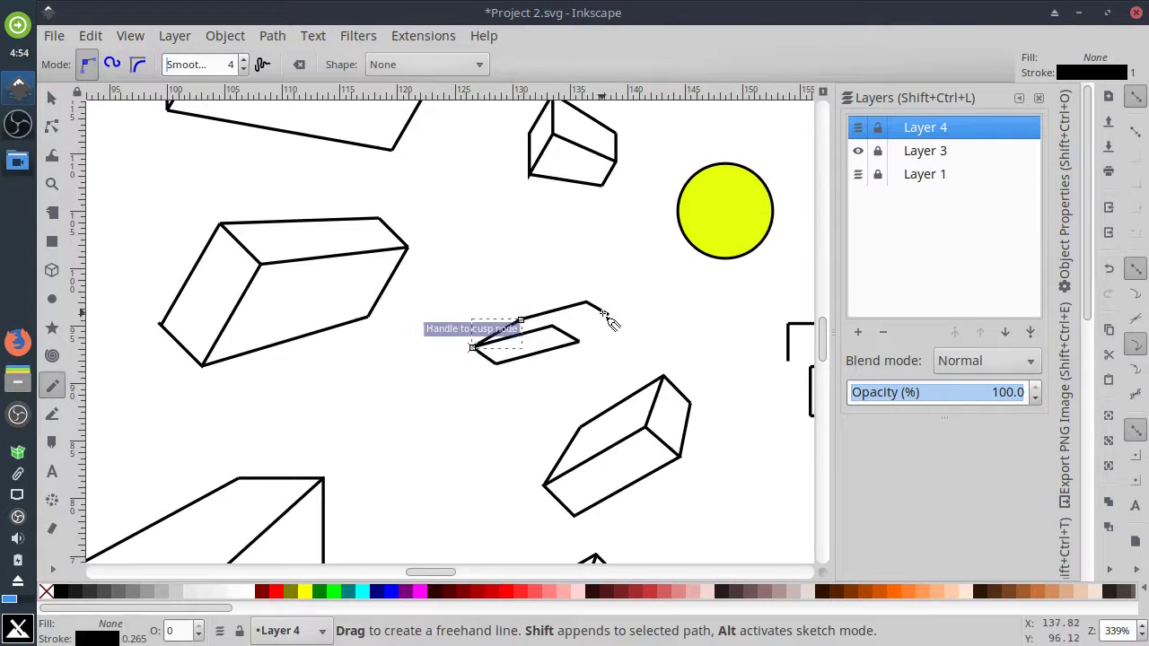
pyautogui.click(586, 303)
# Connect the rectangular front face and rear edges of the small upright box just below and right of the yellow circle.
pyautogui.scroll(-2, 417, 295)
pyautogui.hscroll(10, 417, 295)
pyautogui.click(449, 248)
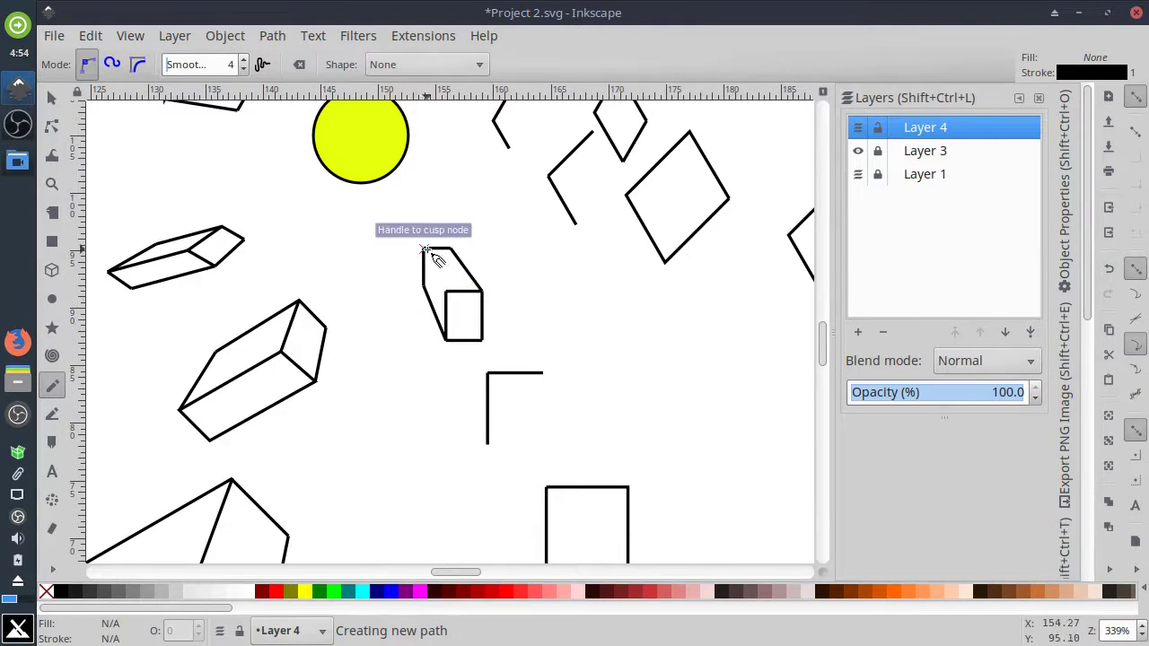
pyautogui.click(483, 292)
# Connect the next larger upright lower-right box's rectangular front face to its rear edges with three receding lines.
pyautogui.click(487, 373)
pyautogui.click(546, 488)
pyautogui.click(543, 372)
pyautogui.click(629, 488)
pyautogui.click(488, 442)
pyautogui.scroll(-3, 552, 462)
pyautogui.click(559, 472)
# Connect the large right-hand box's diamond-shaped front face to its rear edges with three receding lines.
pyautogui.scroll(8, 489, 305)
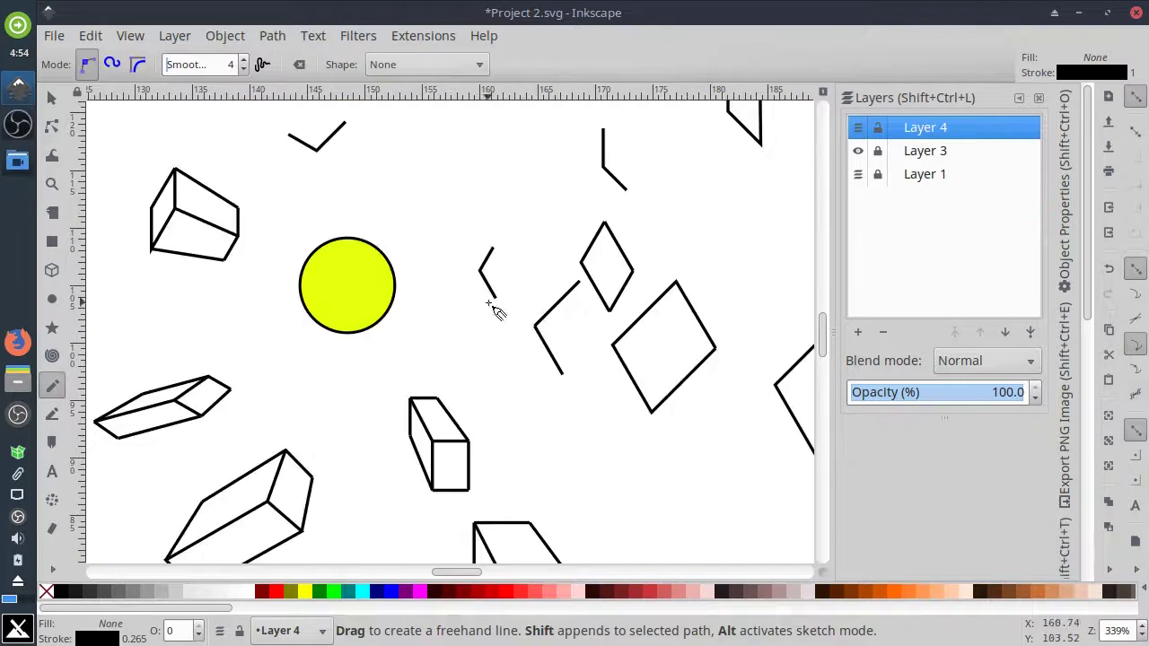
pyautogui.hscroll(15, 489, 306)
pyautogui.scroll(-3, 489, 305)
pyautogui.click(338, 174)
pyautogui.click(603, 173)
pyautogui.click(237, 276)
pyautogui.click(451, 326)
pyautogui.click(298, 385)
pyautogui.click(666, 541)
# Connect the diamond-shaped front face of the small box just right of the yellow circle to its rear edges with three receding lines.
pyautogui.scroll(-3, 315, 337)
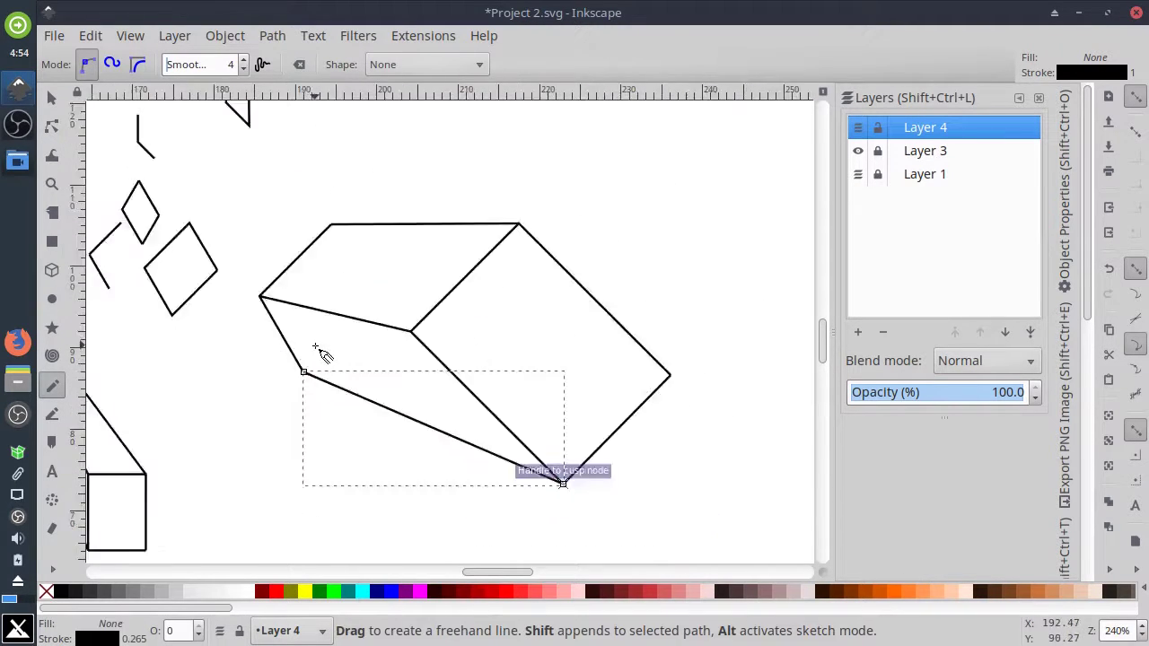
pyautogui.scroll(4, 184, 292)
pyautogui.click(219, 267)
pyautogui.click(380, 285)
pyautogui.click(216, 195)
pyautogui.click(372, 162)
pyautogui.click(339, 215)
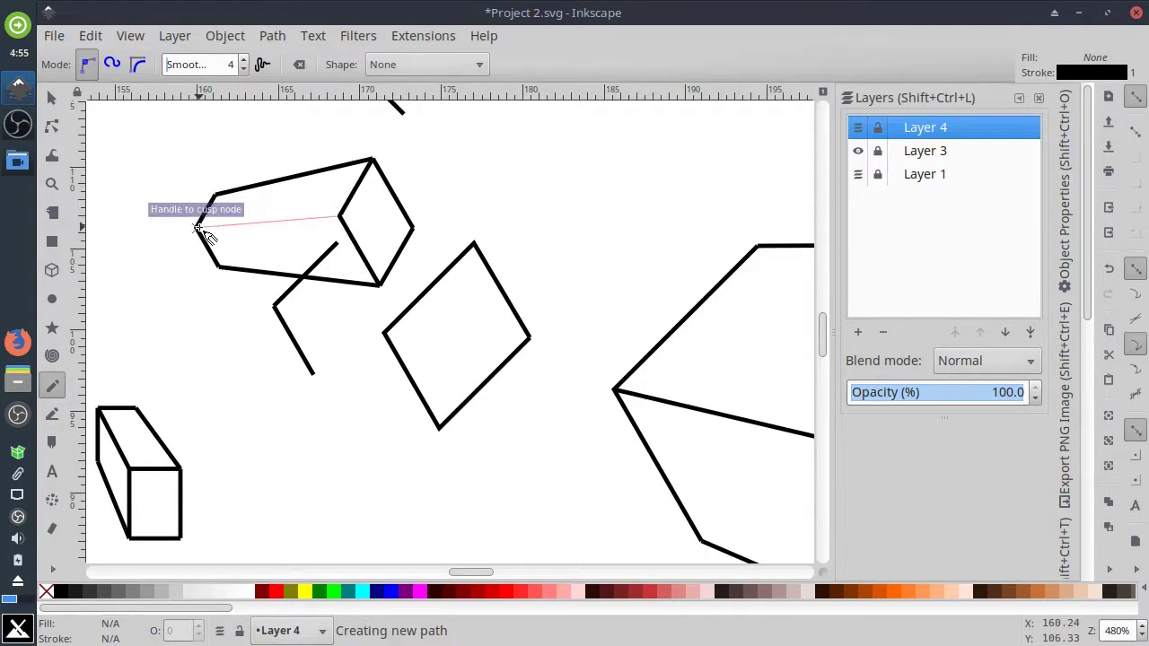
pyautogui.click(197, 227)
# Draw the lower two receding lines between the front and rear corners of the larger diamond-fronted box just below it.
pyautogui.scroll(2, 319, 282)
pyautogui.click(231, 328)
pyautogui.click(449, 387)
pyautogui.click(308, 464)
pyautogui.click(597, 339)
# With the Layer 3 guides shown, add the larger diamond box's top receding line and shorten its rear edge to stop at the small box.
pyautogui.scroll(1, 576, 297)
pyautogui.click(859, 153)
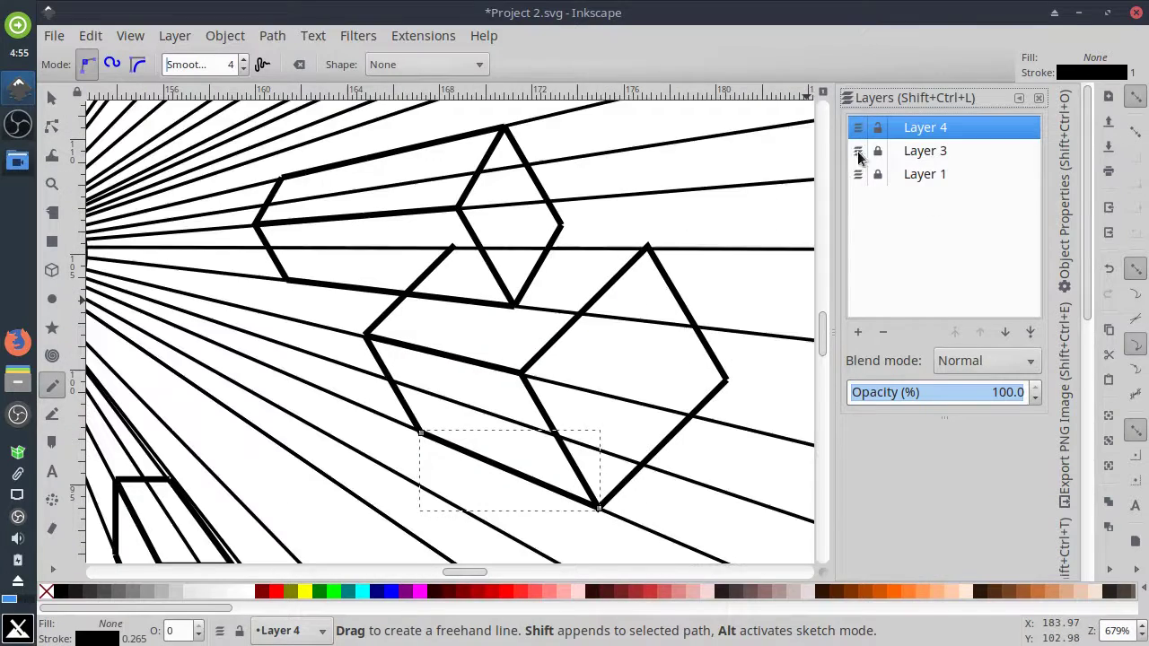
pyautogui.scroll(1, 452, 269)
pyautogui.press('n')
pyautogui.moveTo(462, 347); pyautogui.dragTo(392, 411)
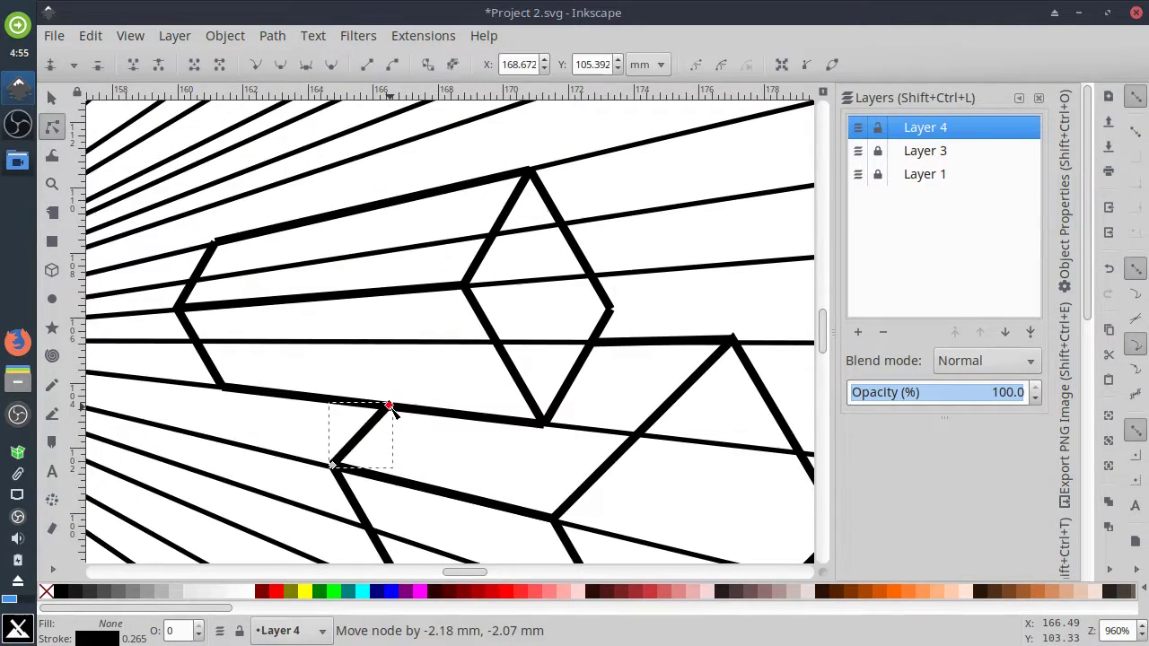
# Hide the Layer 3 guide lines again.
pyautogui.click(860, 153)
pyautogui.scroll(-2, 477, 386)
pyautogui.click(861, 153)
pyautogui.click(859, 152)
# Make Layer 4 current and connect the slanted front face of the narrow box above right of the circle to its rear edges.
pyautogui.press('space')
pyautogui.press('p')
pyautogui.click(403, 280)
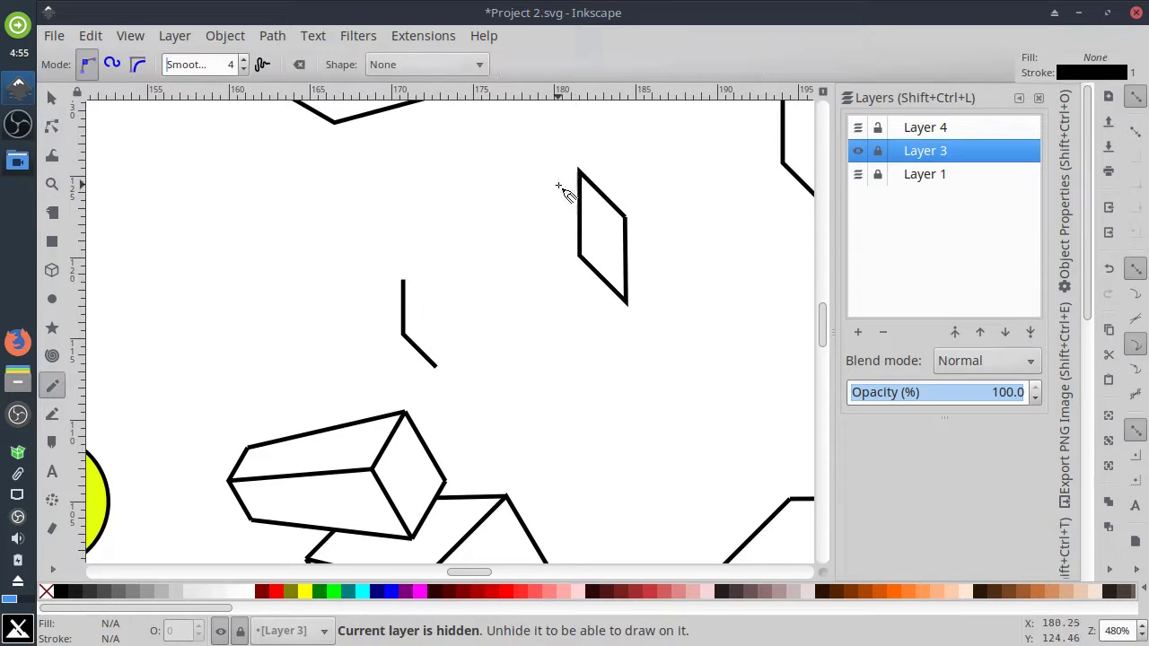
pyautogui.click(902, 127)
pyautogui.click(579, 170)
pyautogui.click(437, 367)
pyautogui.click(626, 304)
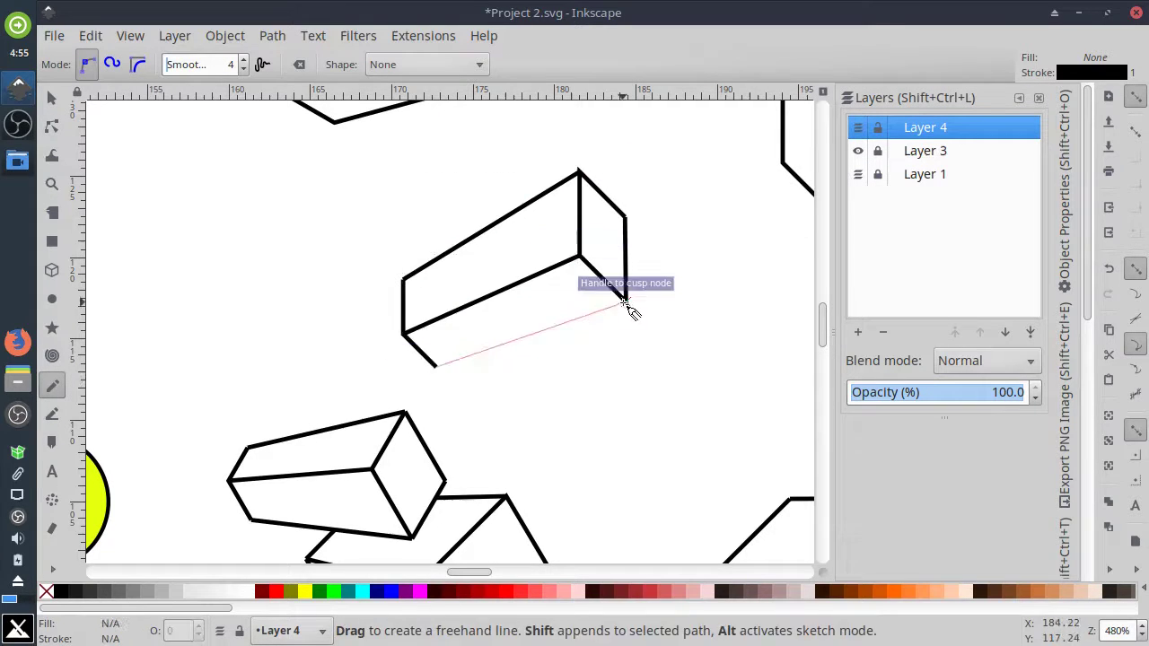
# Connect the front and rear corners of the larger upright box farther up and right with three receding lines.
pyautogui.scroll(5, 623, 303)
pyautogui.hscroll(5, 623, 303)
pyautogui.click(589, 244)
pyautogui.click(739, 153)
pyautogui.click(589, 353)
pyautogui.click(739, 286)
pyautogui.moveTo(742, 287); pyautogui.dragTo(482, 283)
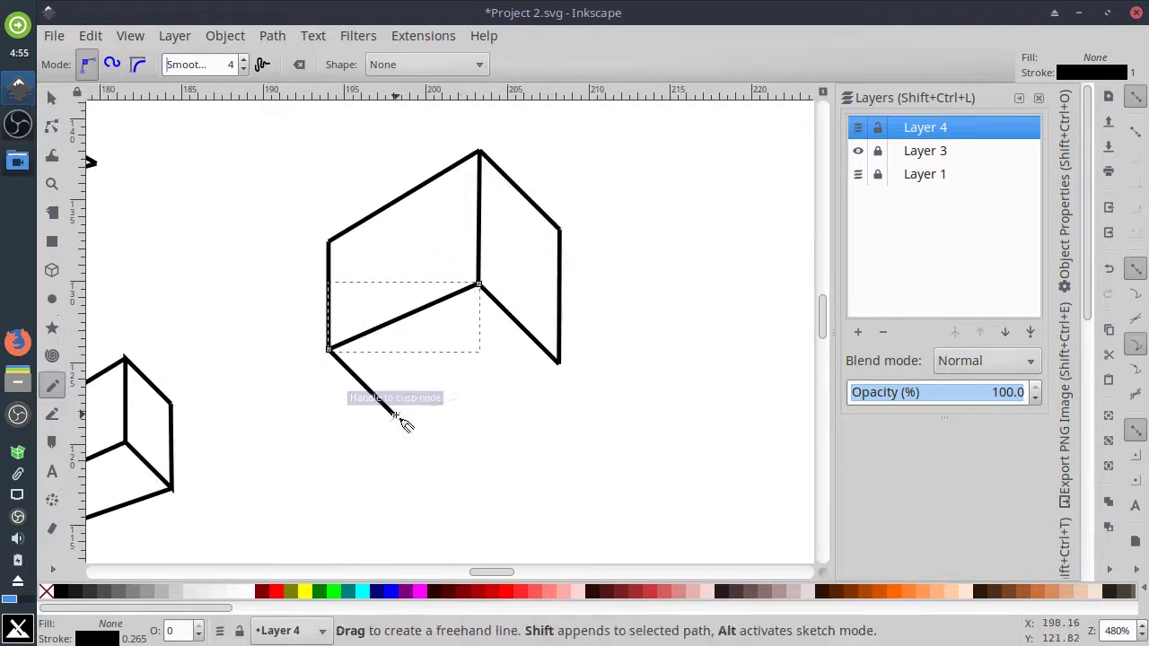
pyautogui.click(397, 416)
pyautogui.click(559, 364)
# Connect the flat four-sided front face of the upper box above the narrow box to its rear edges with receding lines.
pyautogui.moveTo(520, 372); pyautogui.dragTo(883, 393)
pyautogui.click(178, 292)
pyautogui.click(243, 330)
pyautogui.click(330, 219)
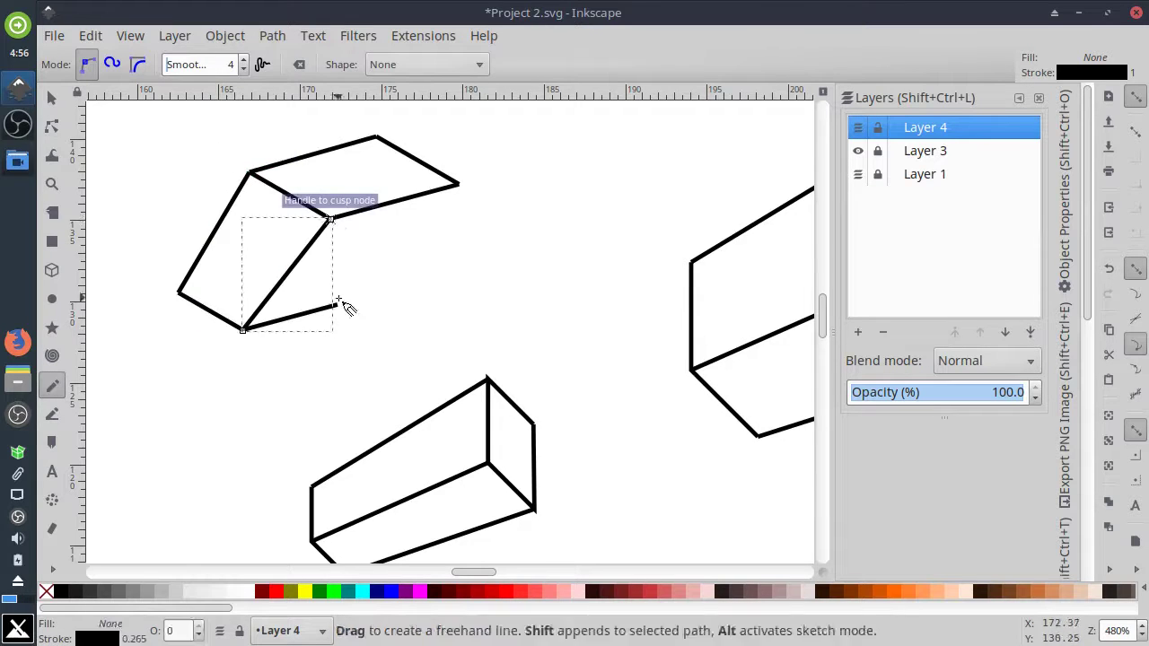
pyautogui.click(338, 306)
pyautogui.click(459, 184)
# Connect the top face of the small box directly above the yellow circle to its rear corners with receding lines.
pyautogui.scroll(-4, 424, 305)
pyautogui.scroll(3, 226, 388)
pyautogui.click(376, 288)
pyautogui.click(335, 187)
pyautogui.click(435, 193)
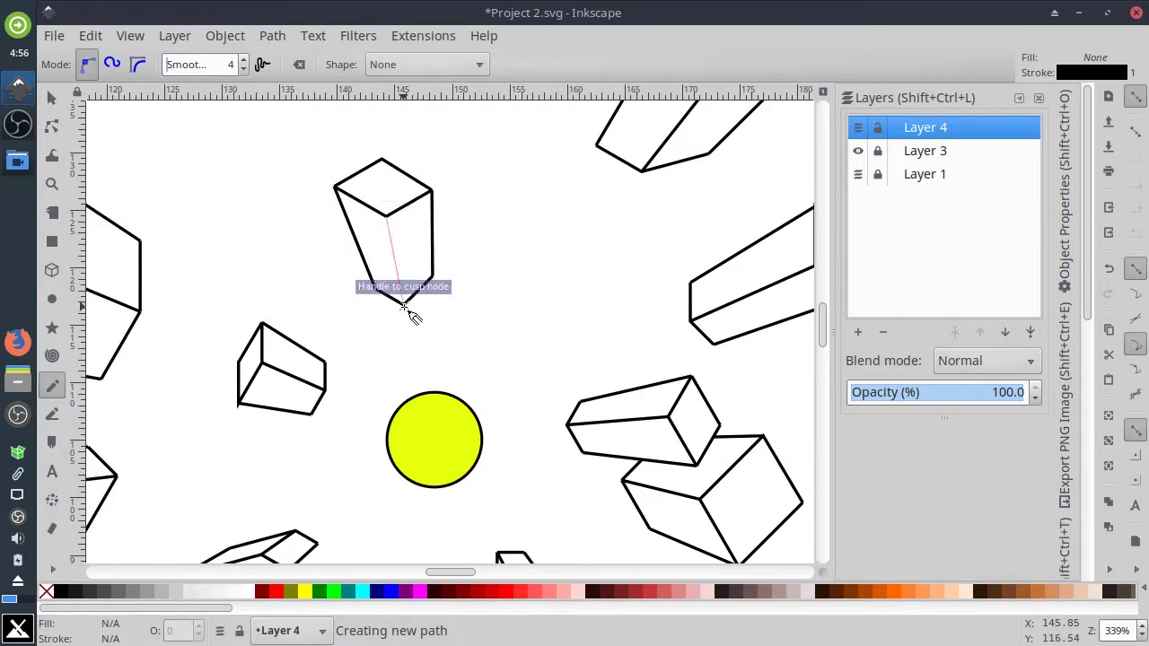
# Connect the front and rear corners of the large tall box near the page's upper middle with receding lines.
pyautogui.scroll(-15, 410, 313)
pyautogui.hscroll(-2, 410, 313)
pyautogui.scroll(3, 350, 287)
pyautogui.click(367, 263)
pyautogui.click(421, 489)
pyautogui.scroll(-4, 508, 198)
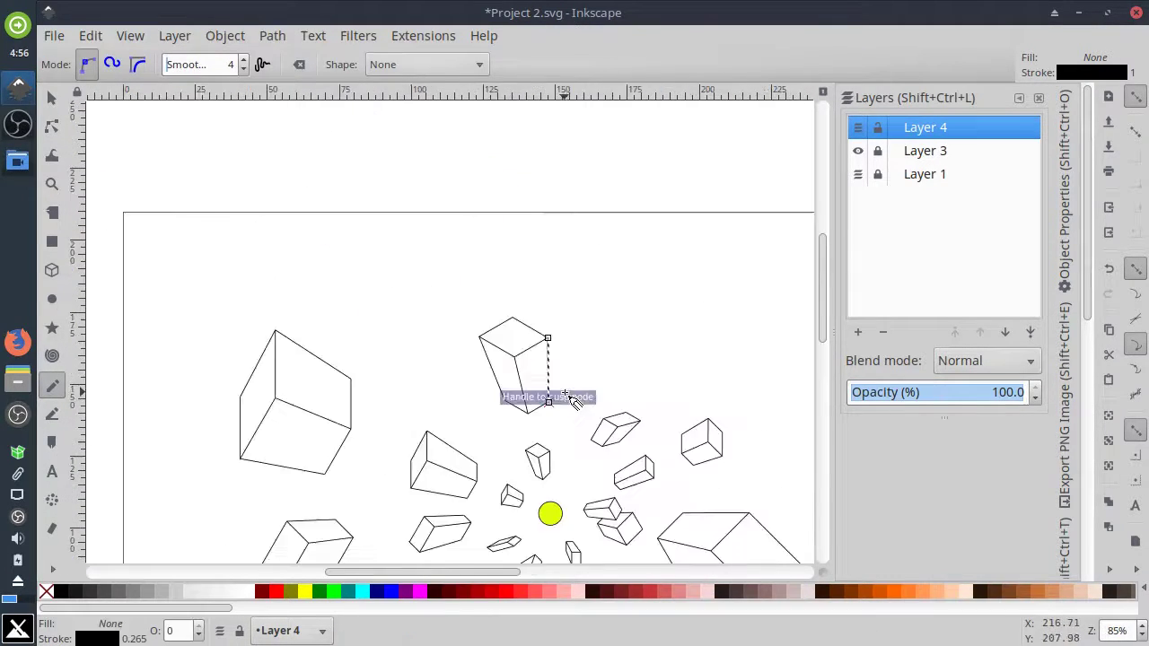
# With the Layer 3 guides shown, draw the lower-left receding lines of the overlapping lower-right boxes and the square-fronted box's upper-right line.
pyautogui.scroll(3, 462, 218)
pyautogui.click(385, 305)
pyautogui.click(859, 154)
pyautogui.scroll(1, 512, 224)
pyautogui.click(446, 200)
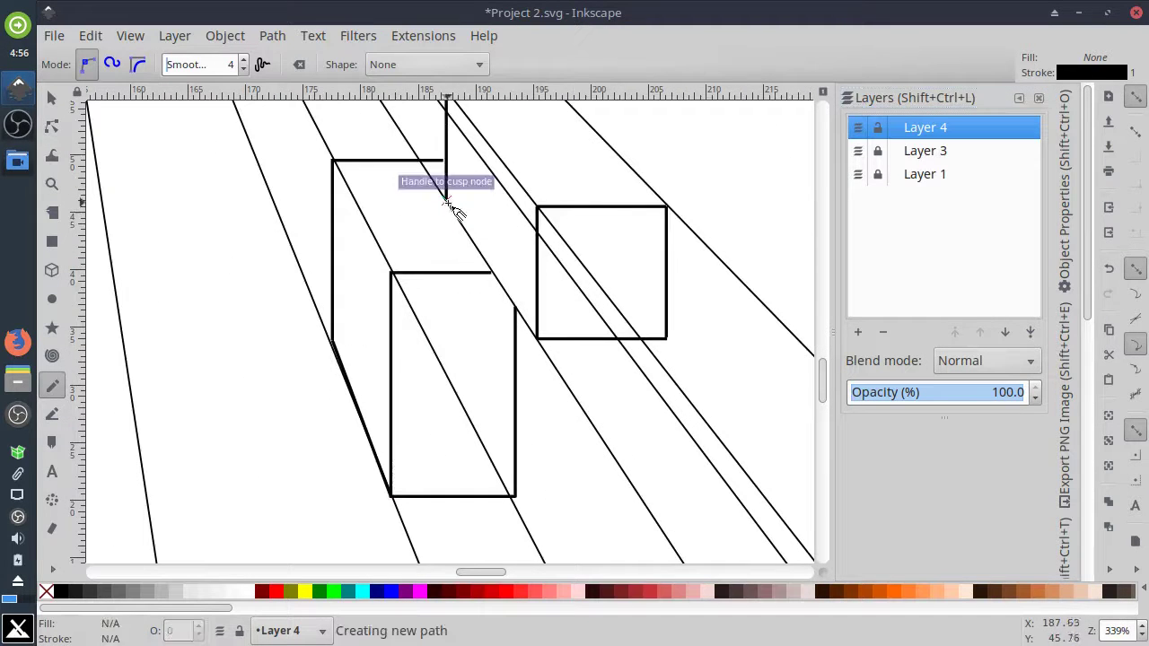
pyautogui.click(536, 339)
pyautogui.scroll(1, 493, 295)
pyautogui.scroll(5, 469, 218)
pyautogui.click(621, 194)
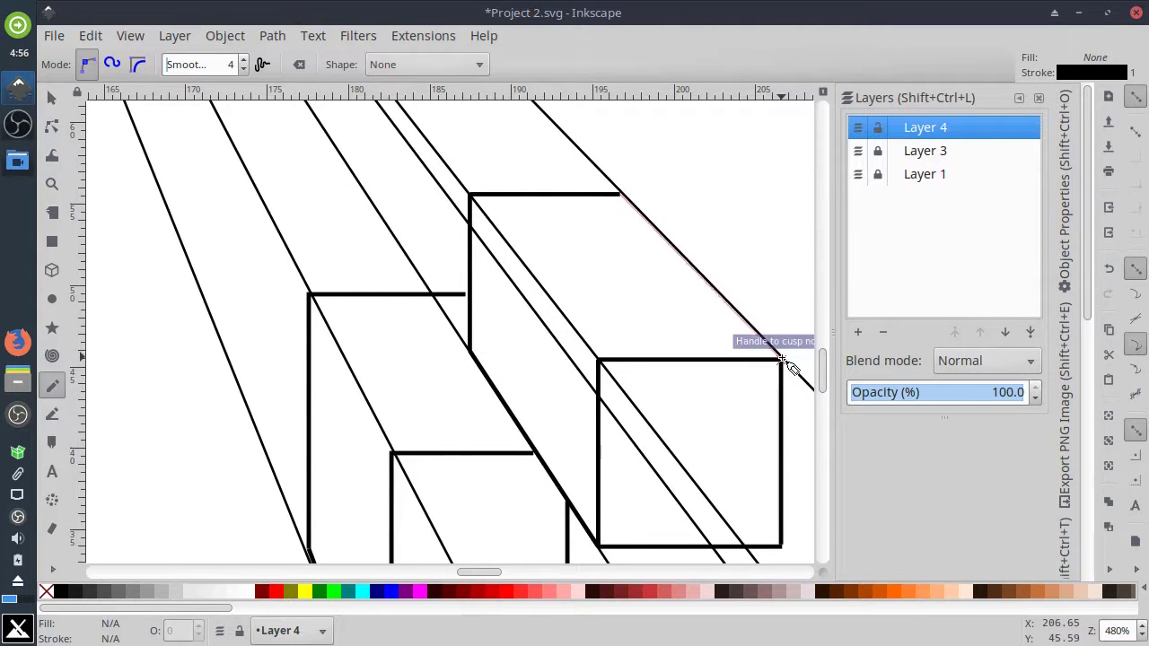
# Hide the Layer 3 guides and draw the square-fronted lower-right box's upper-left receding line.
pyautogui.click(861, 154)
pyautogui.click(469, 194)
pyautogui.click(598, 360)
# Move the end node of the tall lower-right box's rear top edge toward the neighbouring box's vertical rear edge.
pyautogui.scroll(4, 514, 467)
pyautogui.click(52, 127)
pyautogui.click(585, 417)
pyautogui.moveTo(593, 414); pyautogui.dragTo(605, 414)
pyautogui.scroll(5, 546, 316)
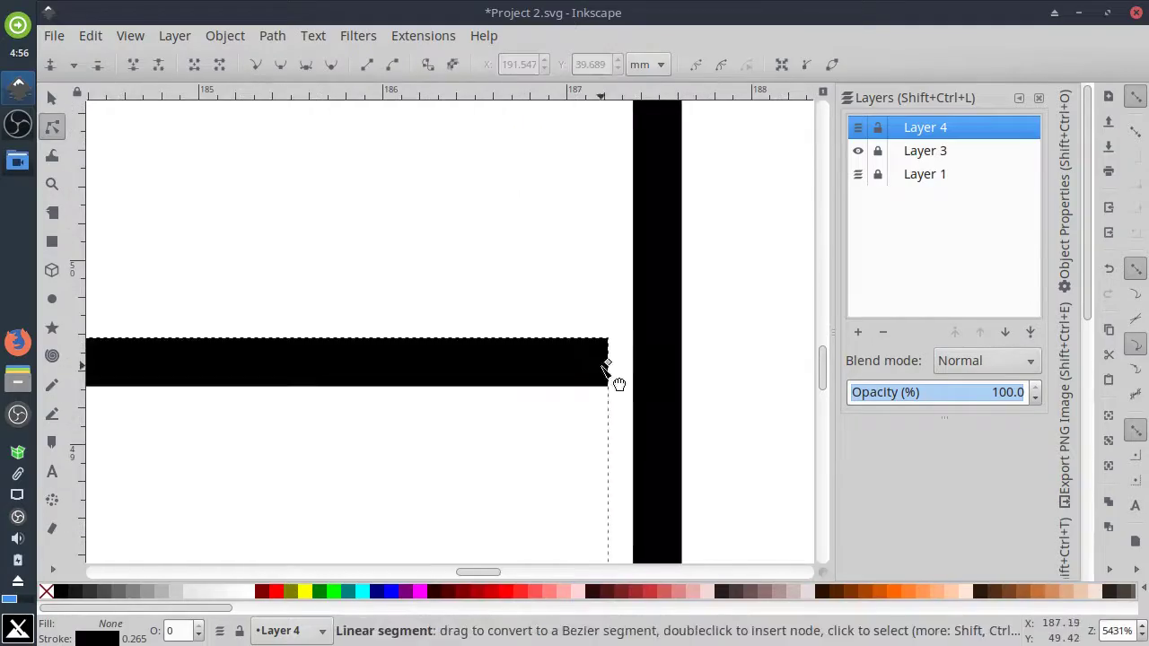
pyautogui.scroll(-8, 610, 391)
pyautogui.press('p')
pyautogui.scroll(-4, 539, 333)
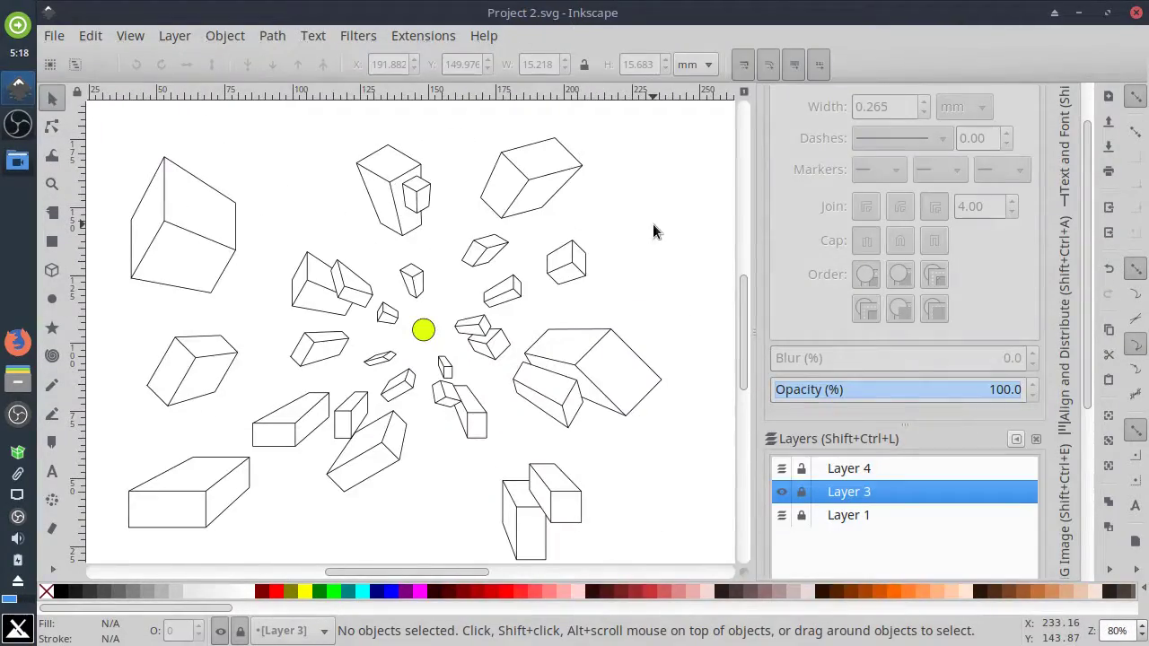
# Show the Layer 3 guides and start a jagged freehand ring on Layer 4 down the right side of the yellow circle, guide to guide.
pyautogui.click(780, 493)
pyautogui.scroll(4, 525, 280)
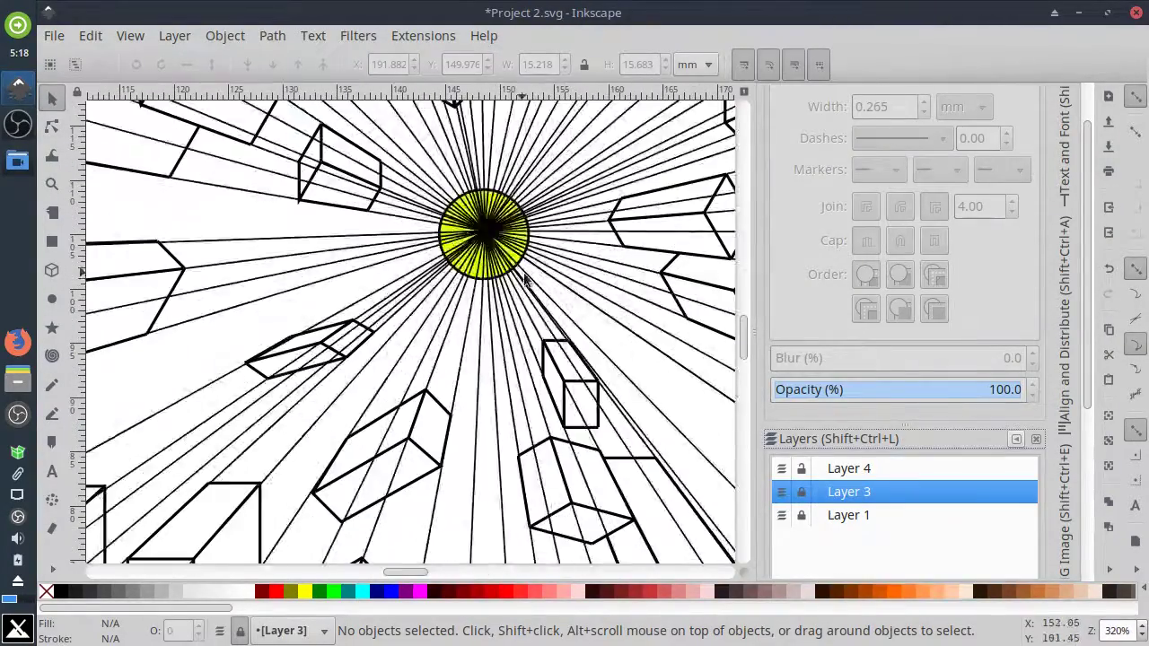
pyautogui.scroll(1, 542, 398)
pyautogui.press('p')
pyautogui.scroll(1, 588, 236)
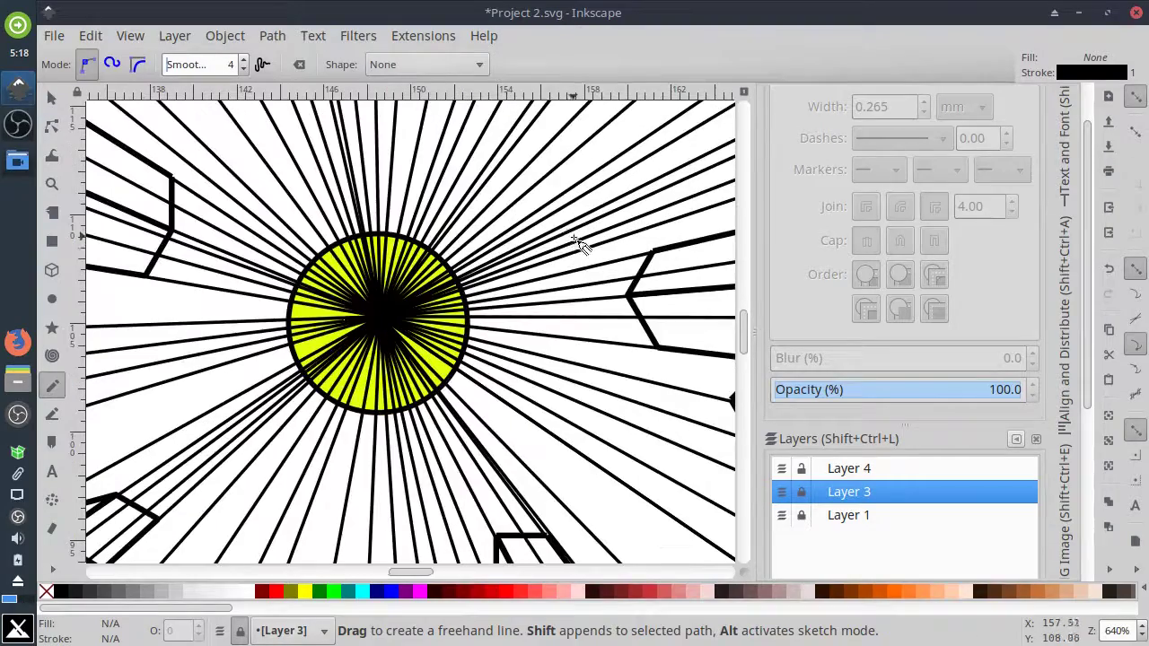
pyautogui.click(844, 468)
pyautogui.moveTo(540, 231); pyautogui.dragTo(555, 238)
pyautogui.scroll(2, 557, 263)
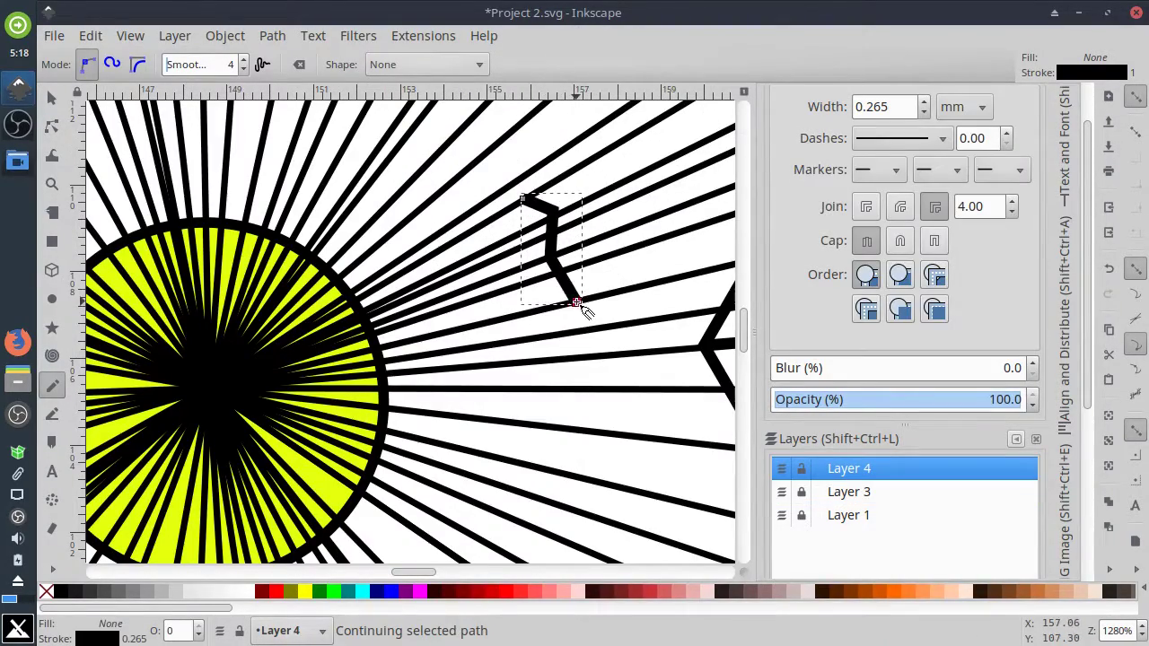
pyautogui.doubleClick(545, 361)
pyautogui.doubleClick(573, 429)
pyautogui.click(505, 487)
# Continue the jagged ring from guide to guide around the lower right and underside of the yellow circle.
pyautogui.scroll(-2, 539, 475)
pyautogui.scroll(2, 539, 493)
pyautogui.press('space')
pyautogui.click(525, 271)
pyautogui.click(535, 306)
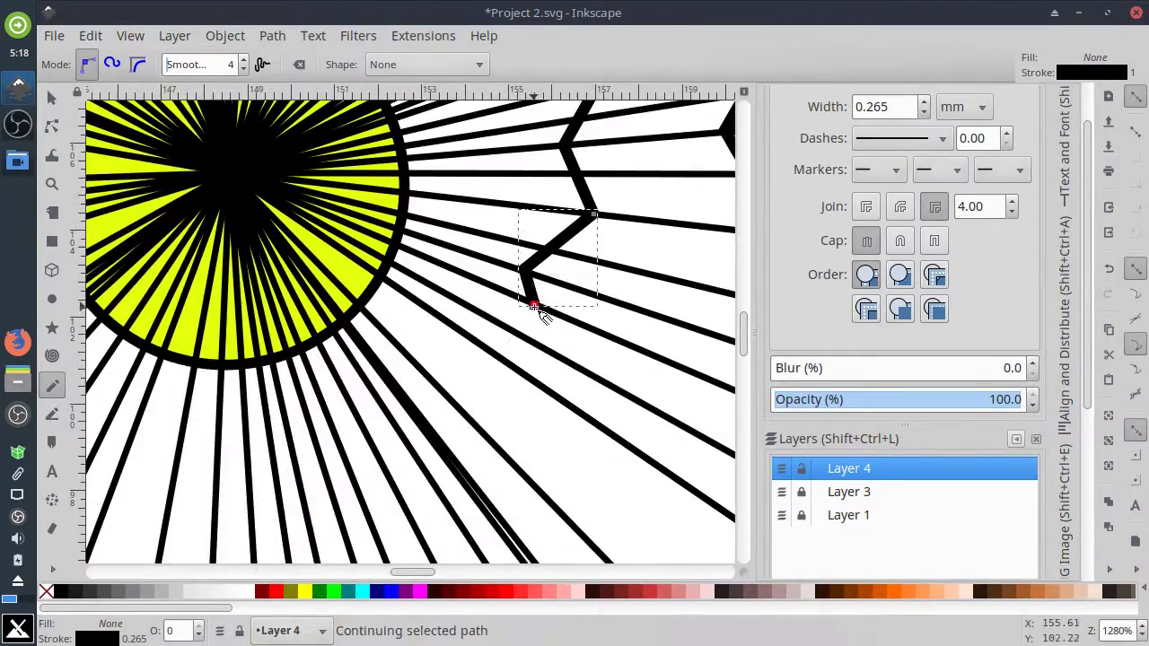
pyautogui.moveTo(485, 438); pyautogui.dragTo(420, 465)
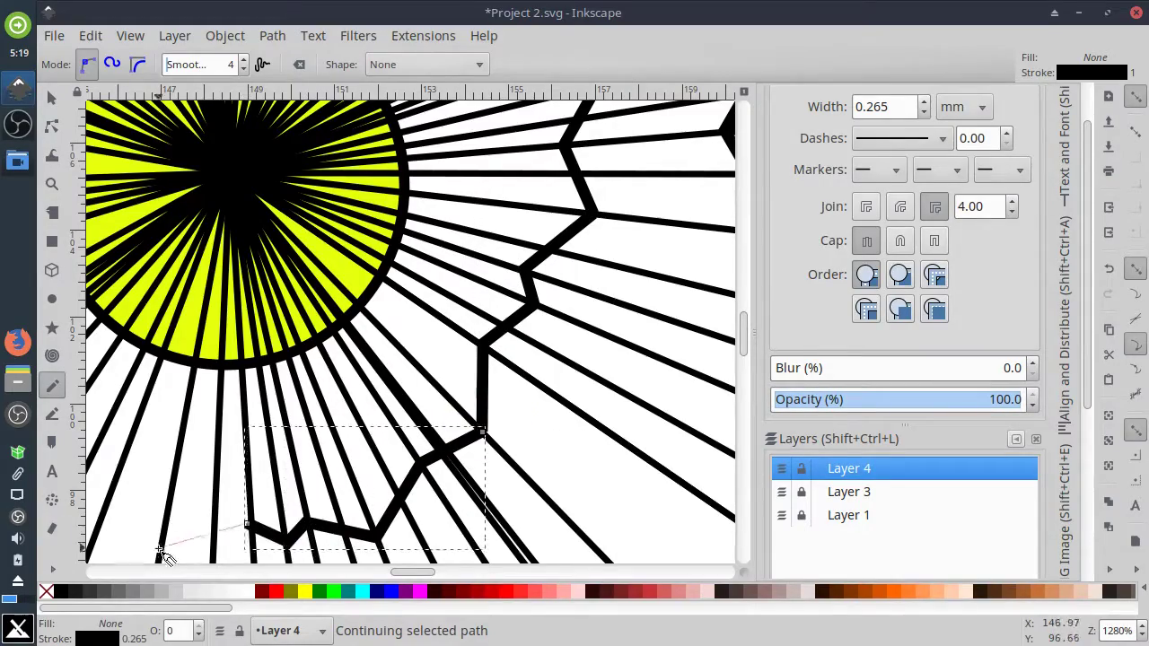
pyautogui.doubleClick(160, 548)
pyautogui.click(116, 485)
# Extend the jagged ring with straight segments between the guide lines below left of the yellow circle.
pyautogui.scroll(-2, 117, 485)
pyautogui.scroll(2, 514, 419)
pyautogui.click(519, 420)
pyautogui.doubleClick(414, 439)
pyautogui.doubleClick(379, 340)
pyautogui.doubleClick(309, 346)
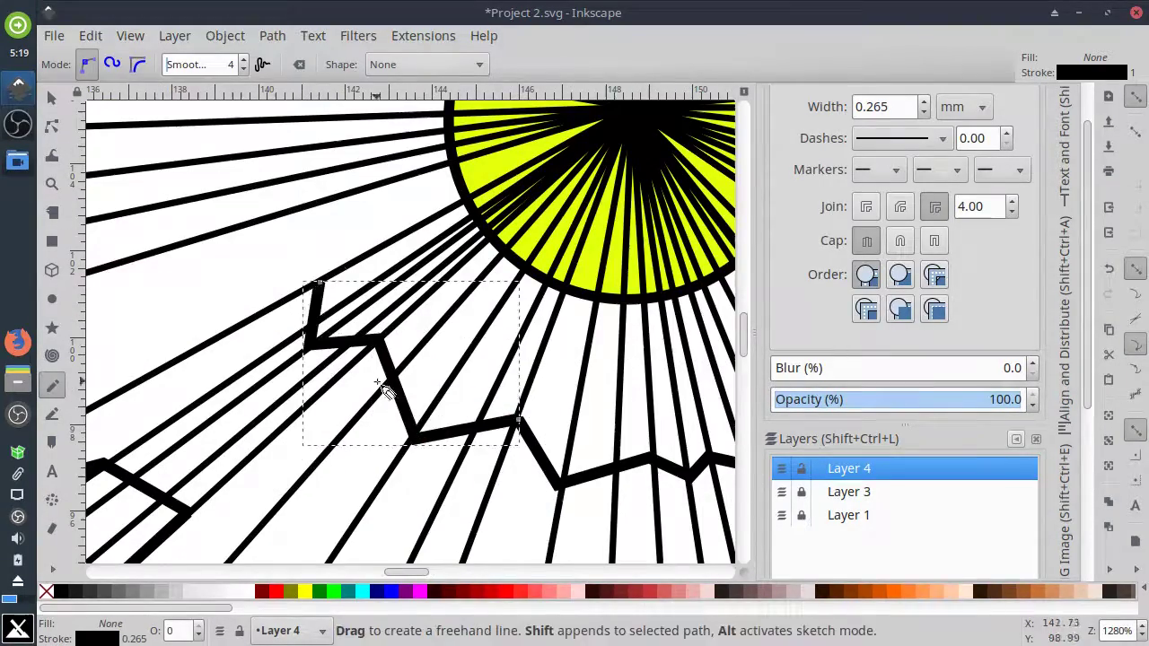
# Carry the jagged ring up the left side and around the upper left of the yellow circle.
pyautogui.scroll(-2, 384, 392)
pyautogui.scroll(1, 359, 386)
pyautogui.moveTo(305, 395); pyautogui.dragTo(257, 352)
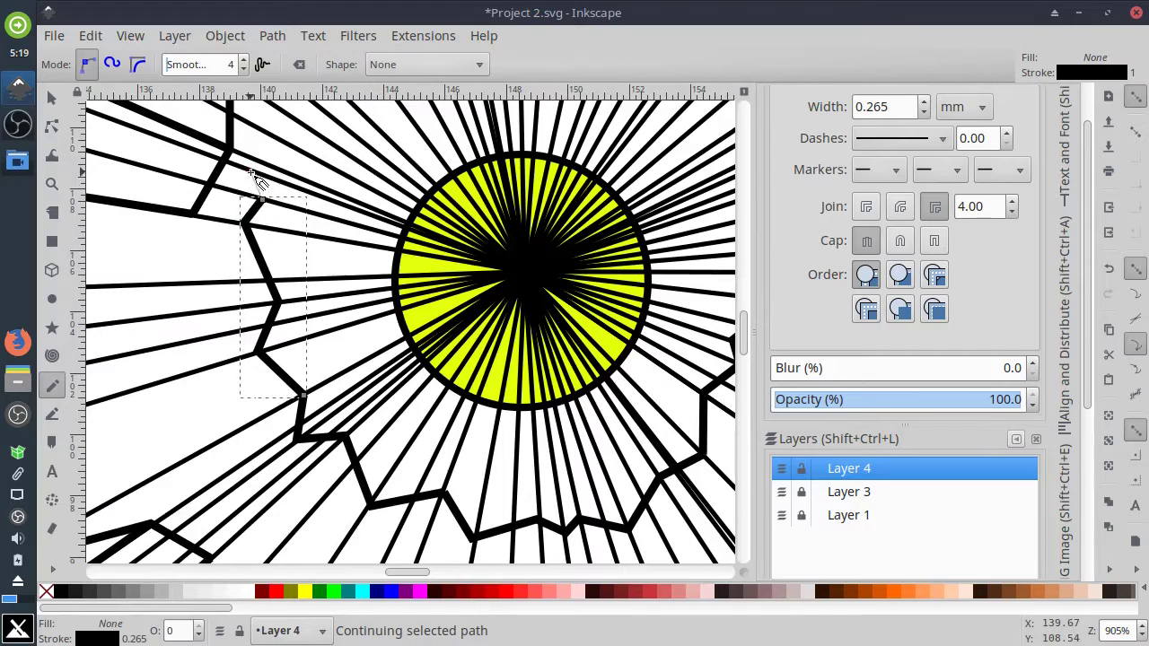
pyautogui.doubleClick(302, 124)
pyautogui.moveTo(301, 124); pyautogui.dragTo(316, 283)
pyautogui.doubleClick(346, 279)
pyautogui.moveTo(404, 254)
pyautogui.mouseDown()
pyautogui.moveTo(408, 195)
pyautogui.moveTo(341, 232)
pyautogui.mouseUp()
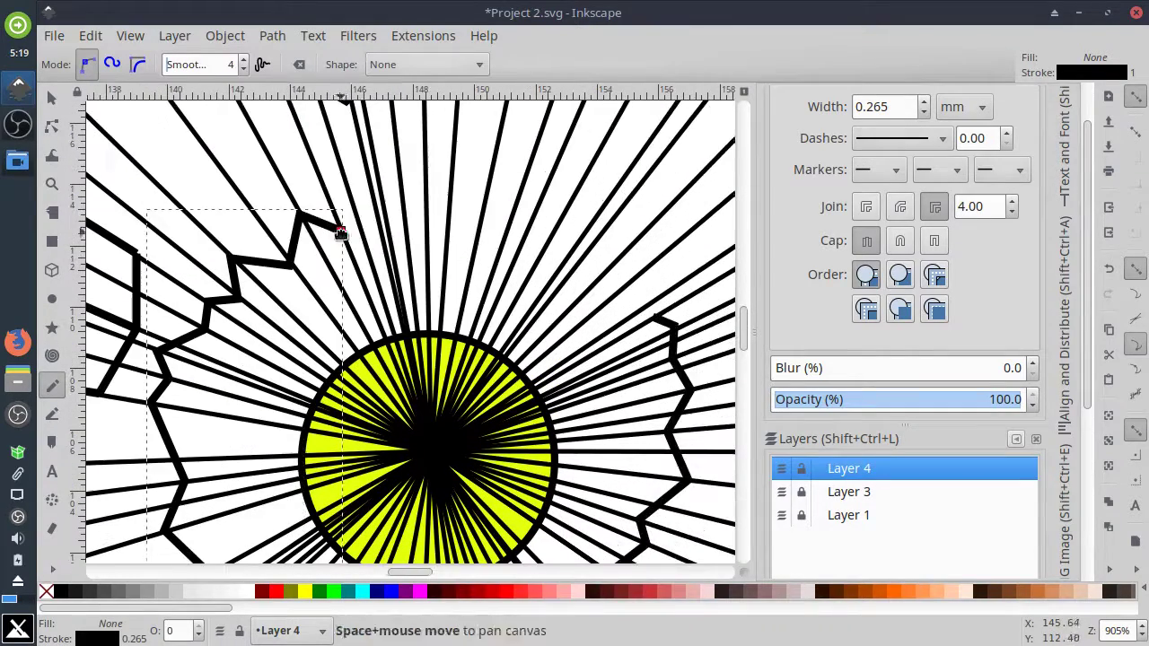
# Close the jagged ring across the top and upper right of the yellow circle, and hide the guide lines.
pyautogui.doubleClick(526, 237)
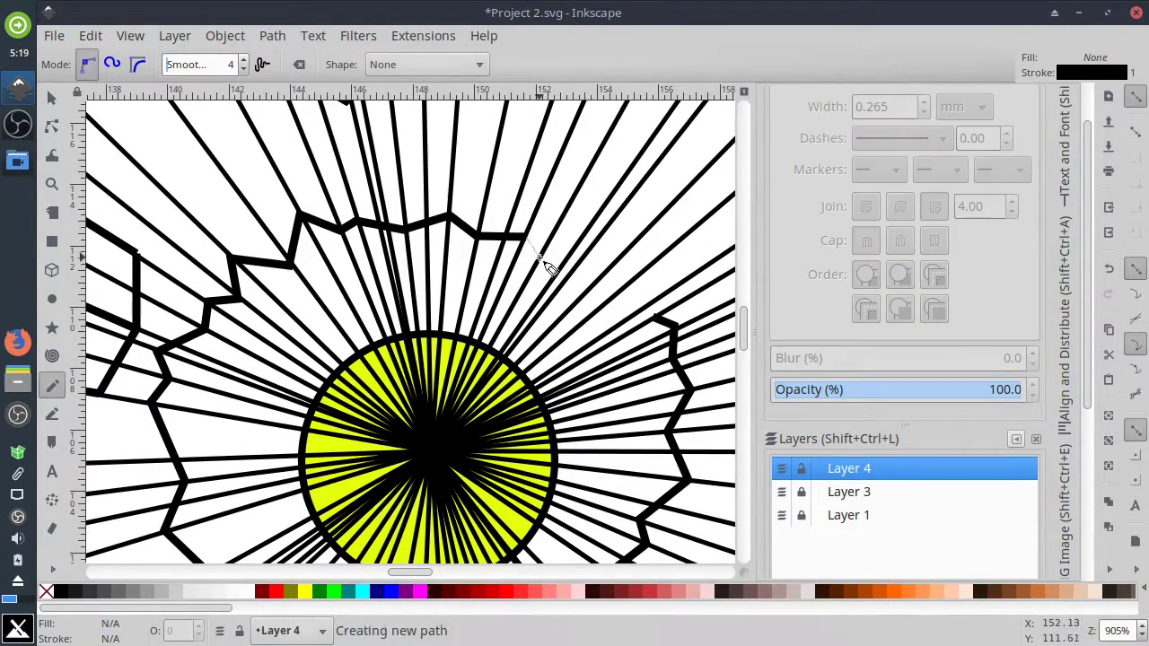
pyautogui.doubleClick(539, 259)
pyautogui.doubleClick(569, 260)
pyautogui.scroll(-6, 619, 332)
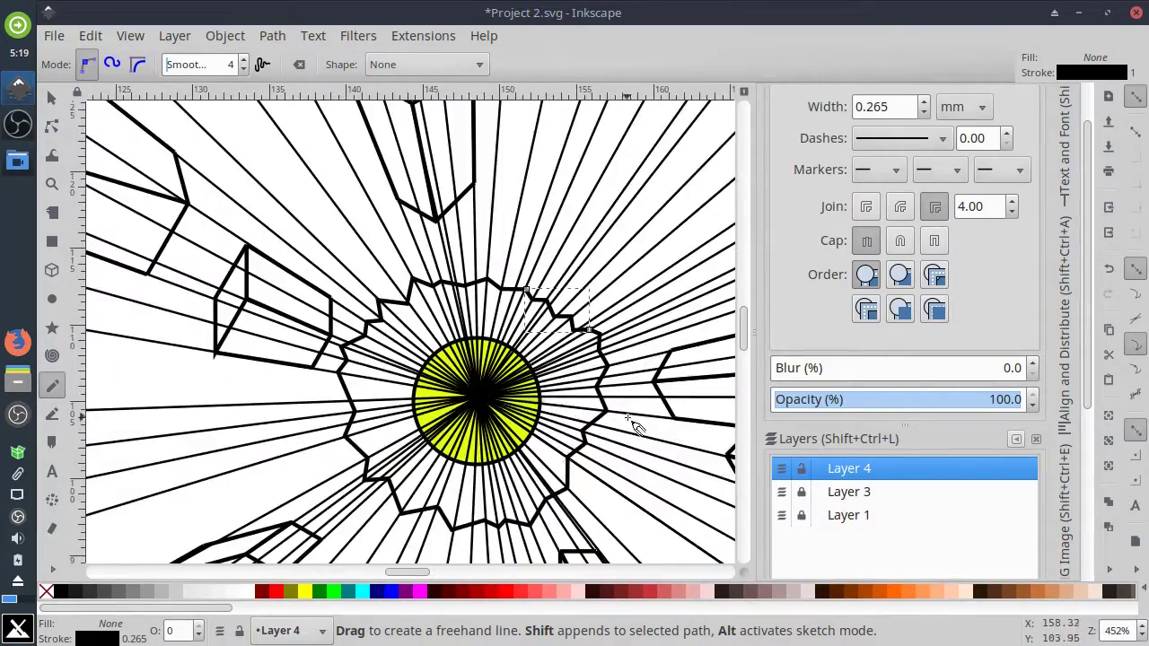
pyautogui.scroll(3, 579, 423)
pyautogui.scroll(-2, 582, 422)
pyautogui.scroll(2, 549, 362)
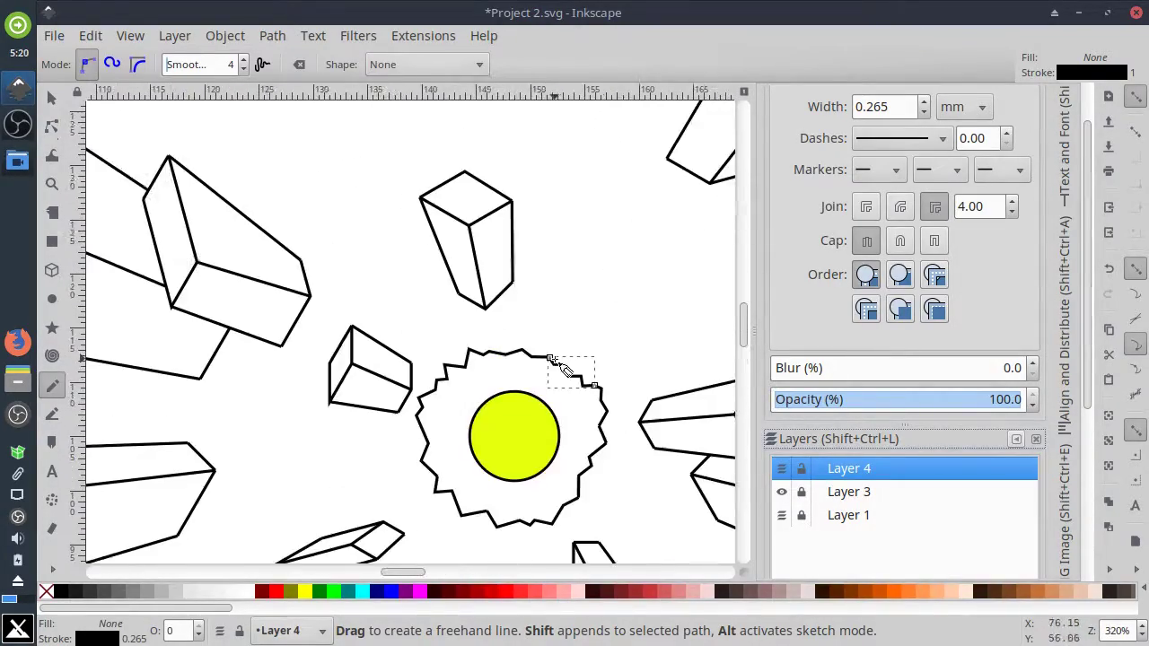
# Show the Layer 3 guides and start a second, outer jagged ring on Layer 4 below and lower left of the circle.
pyautogui.click(849, 492)
pyautogui.click(782, 492)
pyautogui.scroll(2, 529, 530)
pyautogui.scroll(-4, 371, 452)
pyautogui.hscroll(1, 404, 400)
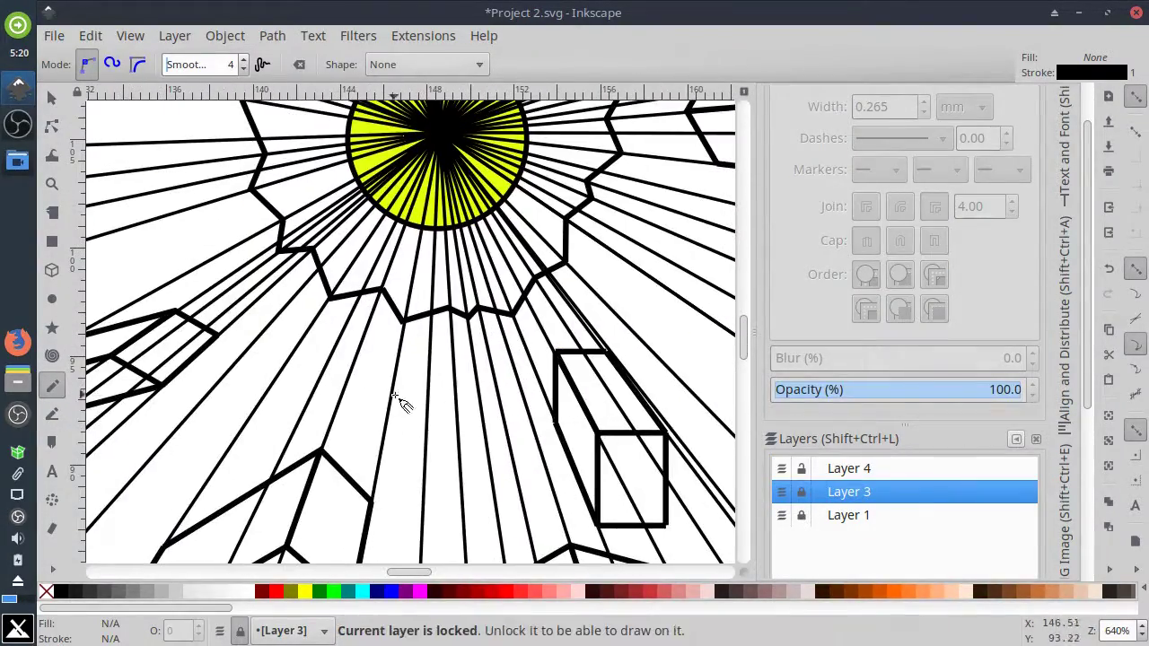
pyautogui.hotkey('ctrl', 'pageup')
pyautogui.scroll(2, 369, 345)
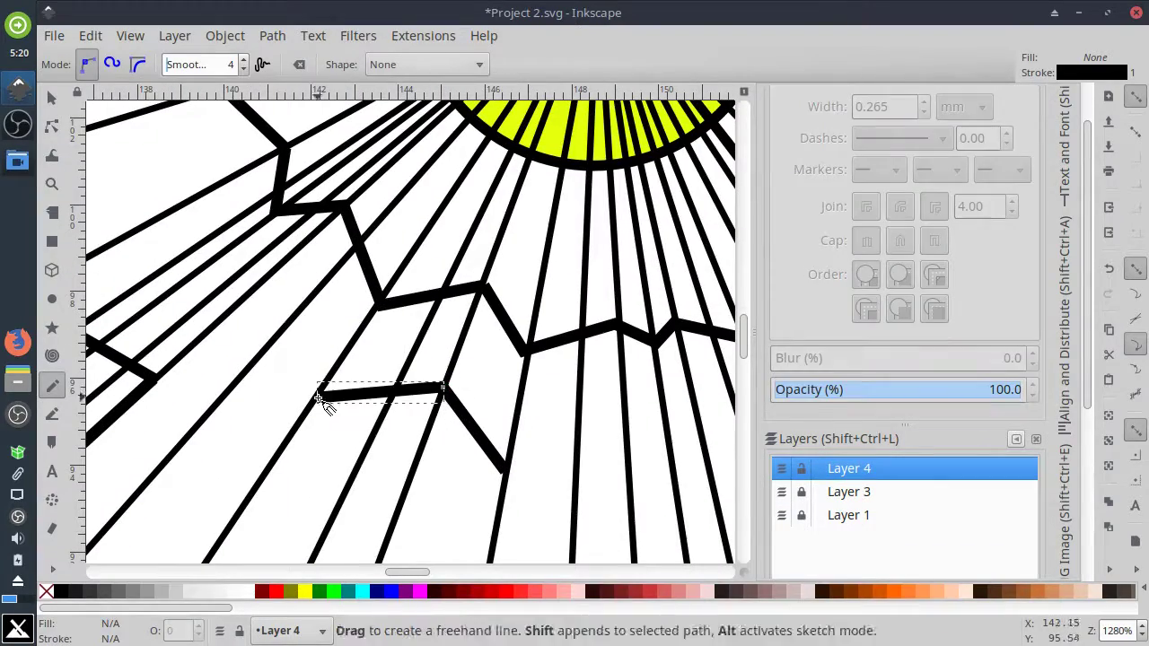
pyautogui.doubleClick(194, 275)
pyautogui.click(190, 202)
# Continue the outer jagged ring up the left side of the circle to the edge of the small upper-left box.
pyautogui.moveTo(190, 202); pyautogui.dragTo(362, 385)
pyautogui.click(361, 385)
pyautogui.doubleClick(257, 311)
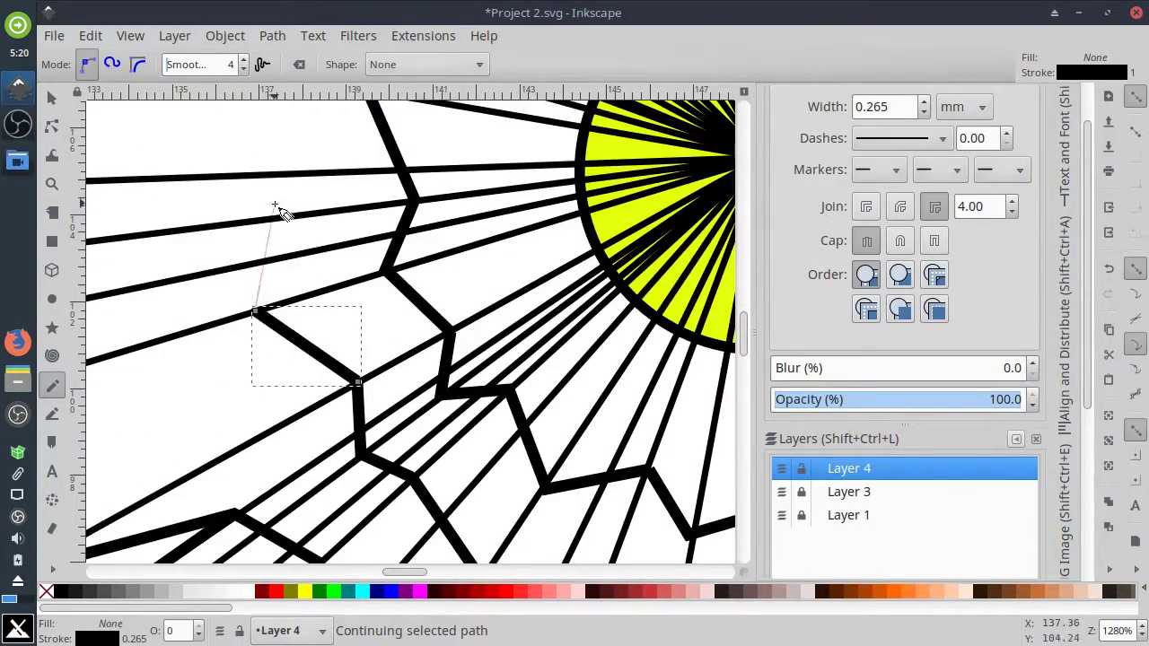
pyautogui.click(277, 214)
pyautogui.moveTo(278, 216); pyautogui.dragTo(342, 374)
pyautogui.click(293, 228)
pyautogui.moveTo(293, 228); pyautogui.dragTo(322, 405)
# Resume the outer jagged ring past the small upper-left box and carry it around the circle's upper left.
pyautogui.click(408, 180)
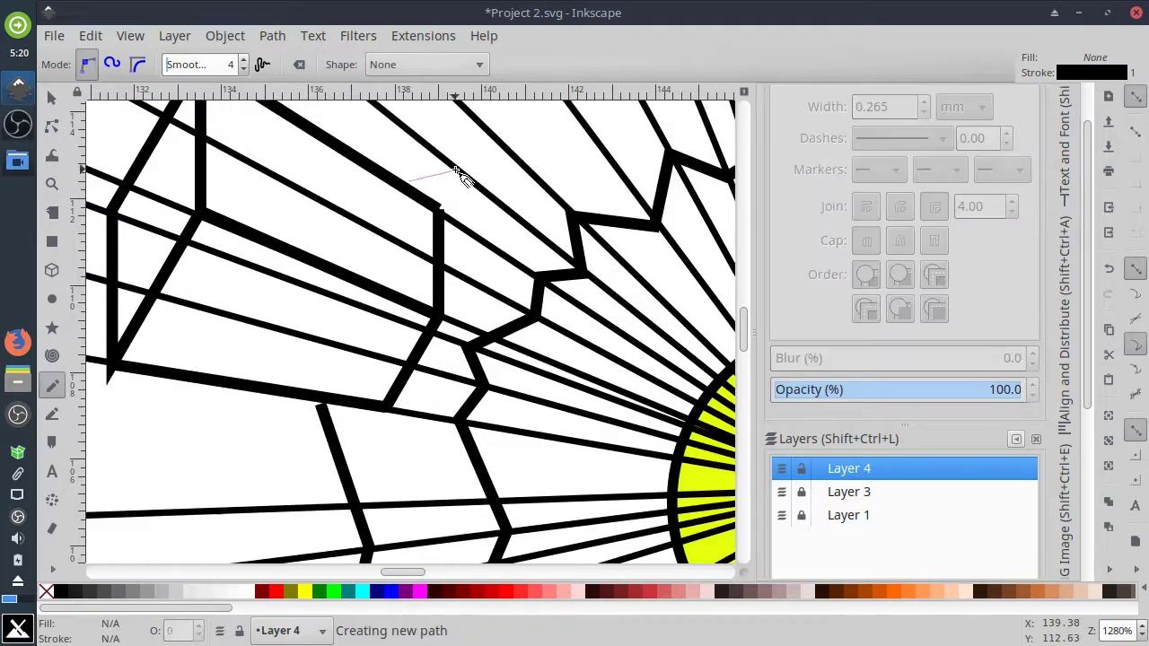
pyautogui.click(455, 169)
pyautogui.moveTo(455, 169); pyautogui.dragTo(372, 251)
pyautogui.click(371, 250)
pyautogui.doubleClick(387, 197)
pyautogui.doubleClick(489, 192)
pyautogui.click(533, 139)
# Extend the outer jagged ring from guide to guide across the area above the yellow circle.
pyautogui.press('space')
pyautogui.click(307, 166)
pyautogui.doubleClick(375, 175)
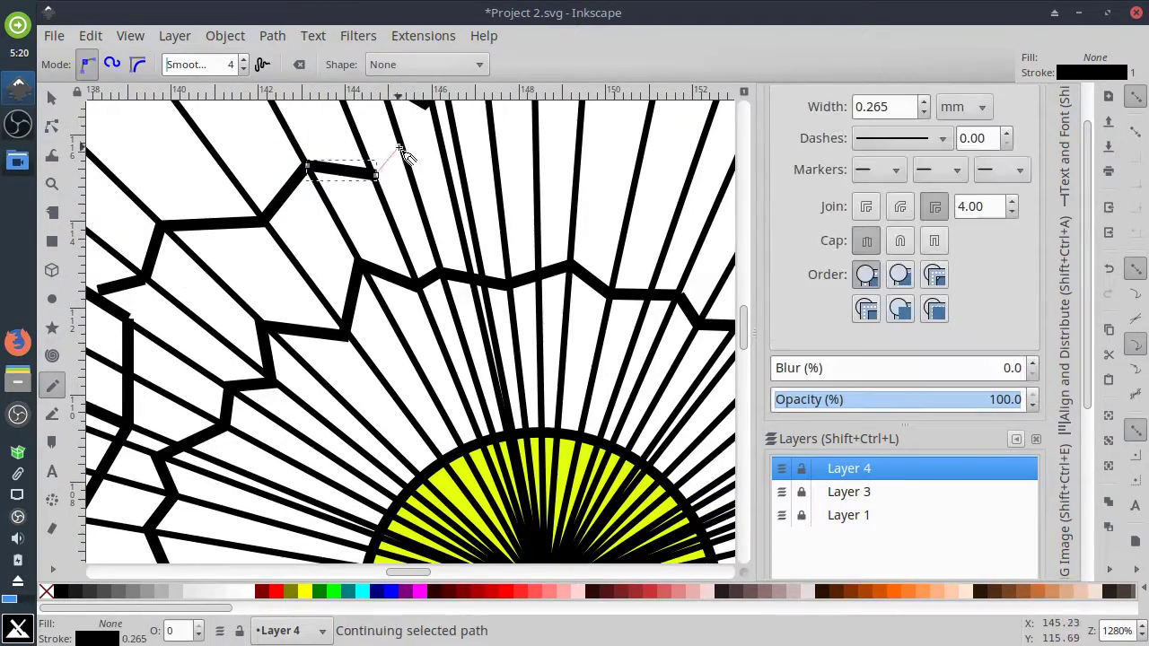
pyautogui.click(492, 169)
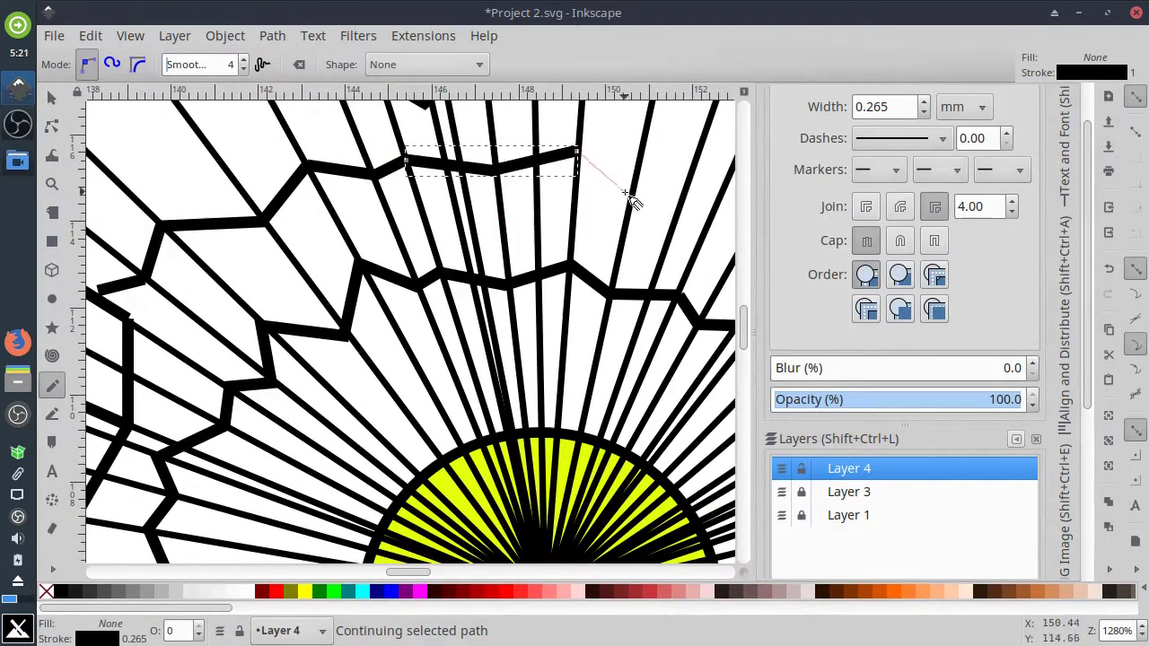
pyautogui.click(629, 184)
# Carry the outer jagged ring down around the upper right of the yellow circle.
pyautogui.moveTo(632, 187); pyautogui.dragTo(361, 215)
pyautogui.click(361, 215)
pyautogui.click(365, 215)
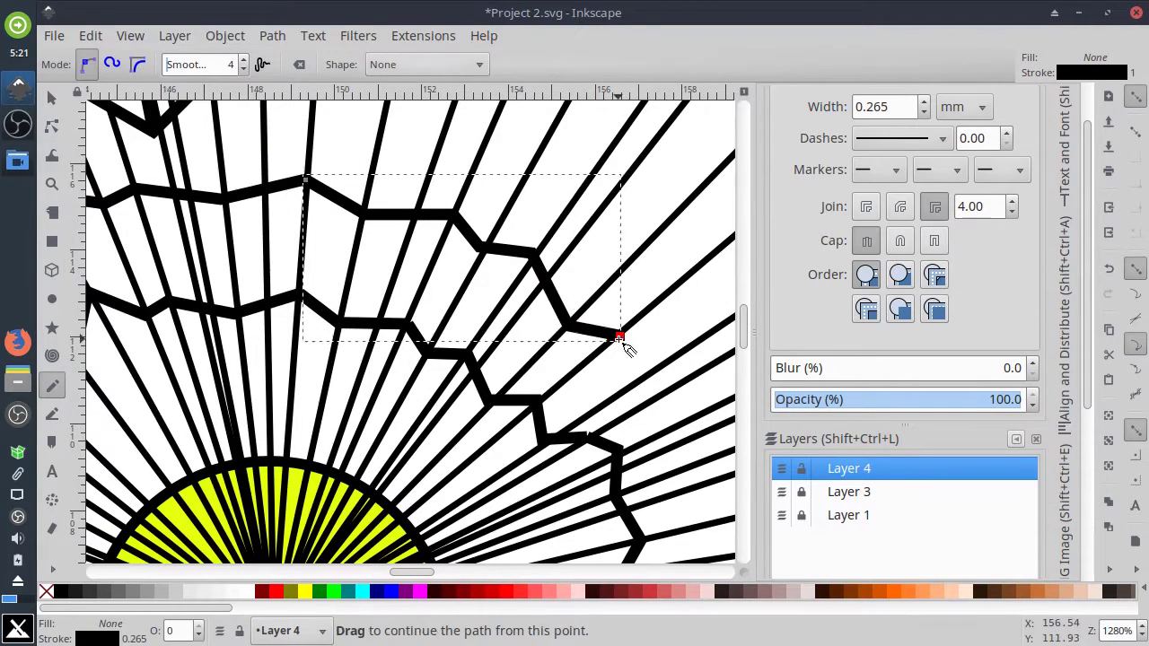
pyautogui.click(686, 429)
pyautogui.moveTo(686, 428); pyautogui.dragTo(442, 231)
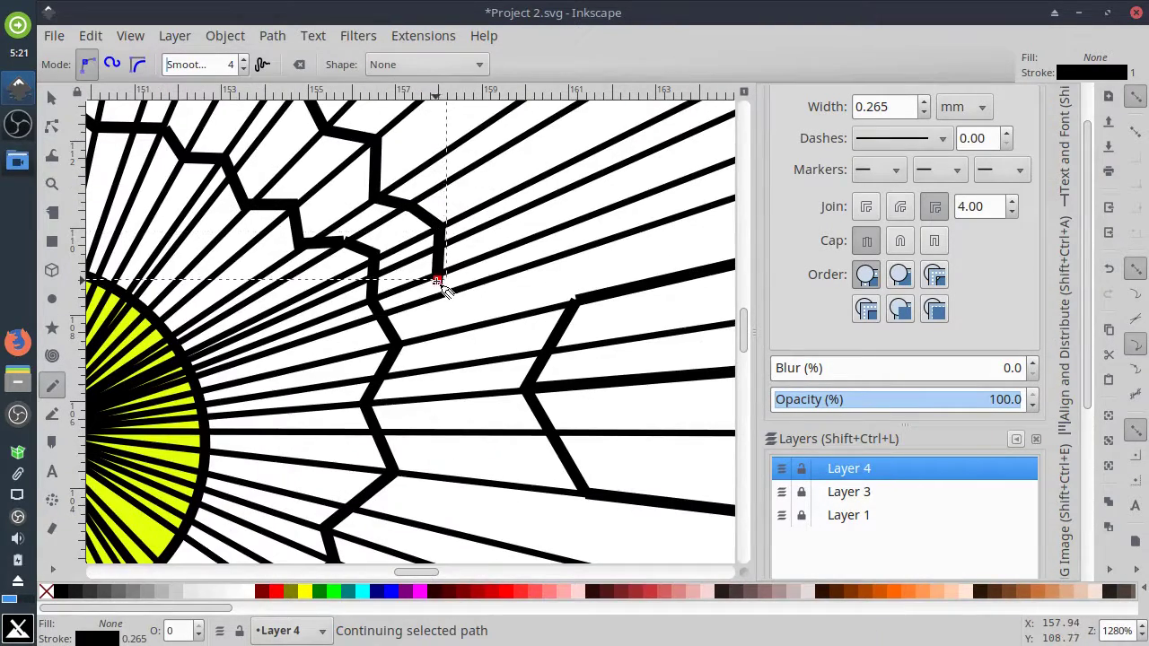
# Continue the outer jagged ring from guide to guide down the right and lower right of the yellow circle.
pyautogui.click(464, 479)
pyautogui.moveTo(464, 480); pyautogui.dragTo(487, 277)
pyautogui.click(486, 278)
pyautogui.click(417, 352)
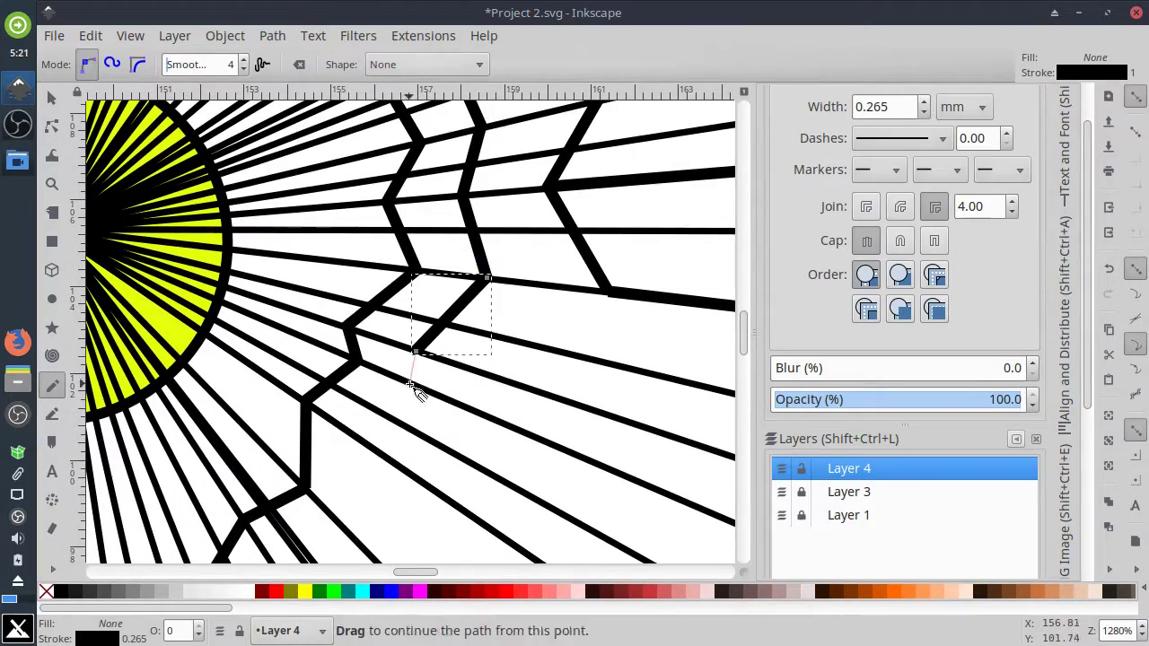
pyautogui.click(349, 435)
pyautogui.moveTo(349, 434); pyautogui.dragTo(444, 236)
pyautogui.click(444, 236)
pyautogui.doubleClick(447, 336)
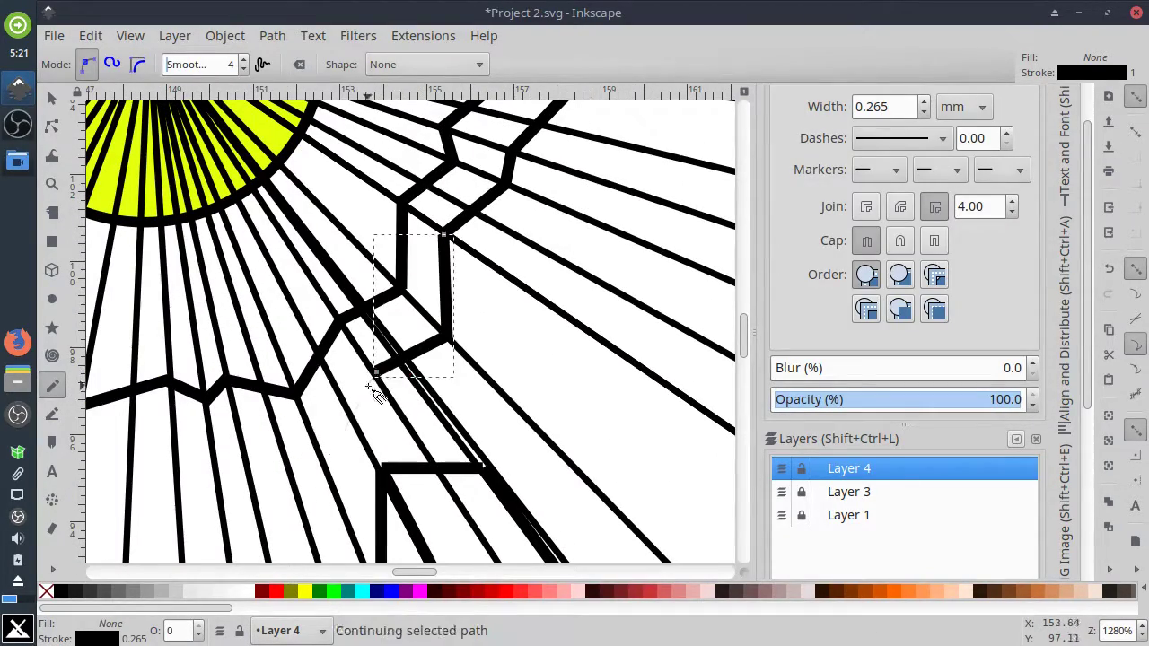
# Carry the outer jagged ring across the area below the yellow circle to meet the ring's other end.
pyautogui.click(247, 449)
pyautogui.press('space')
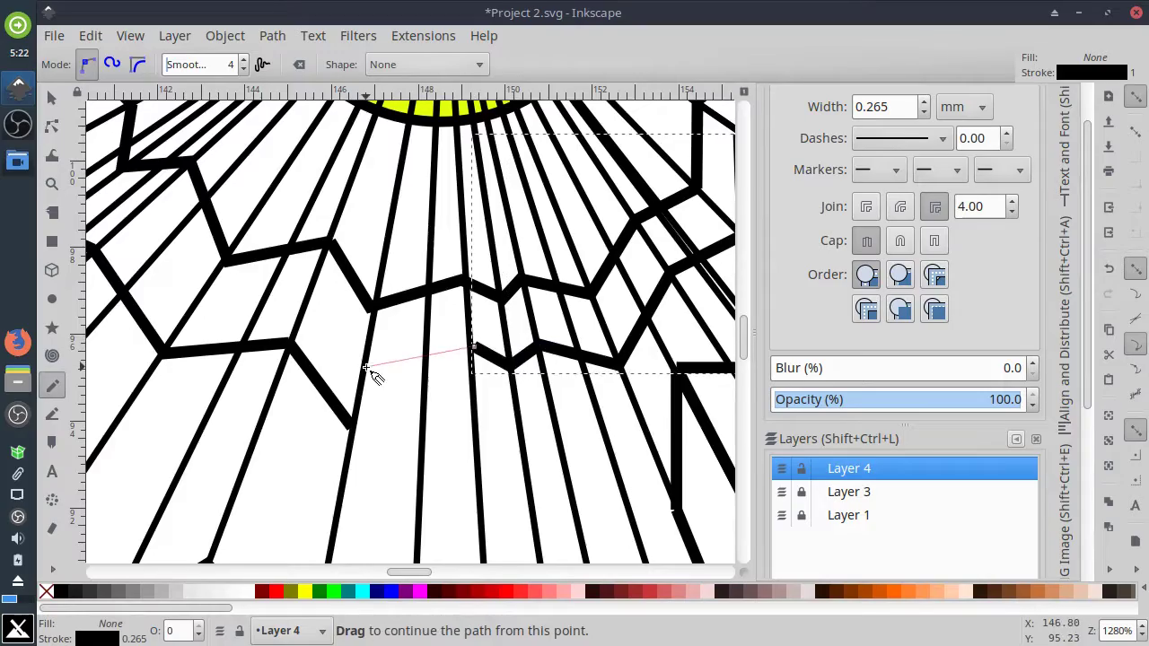
pyautogui.click(367, 367)
pyautogui.scroll(-2, 419, 405)
pyautogui.scroll(2, 422, 409)
pyautogui.press('F2')
pyautogui.moveTo(339, 425); pyautogui.dragTo(324, 485)
pyautogui.press('Escape')
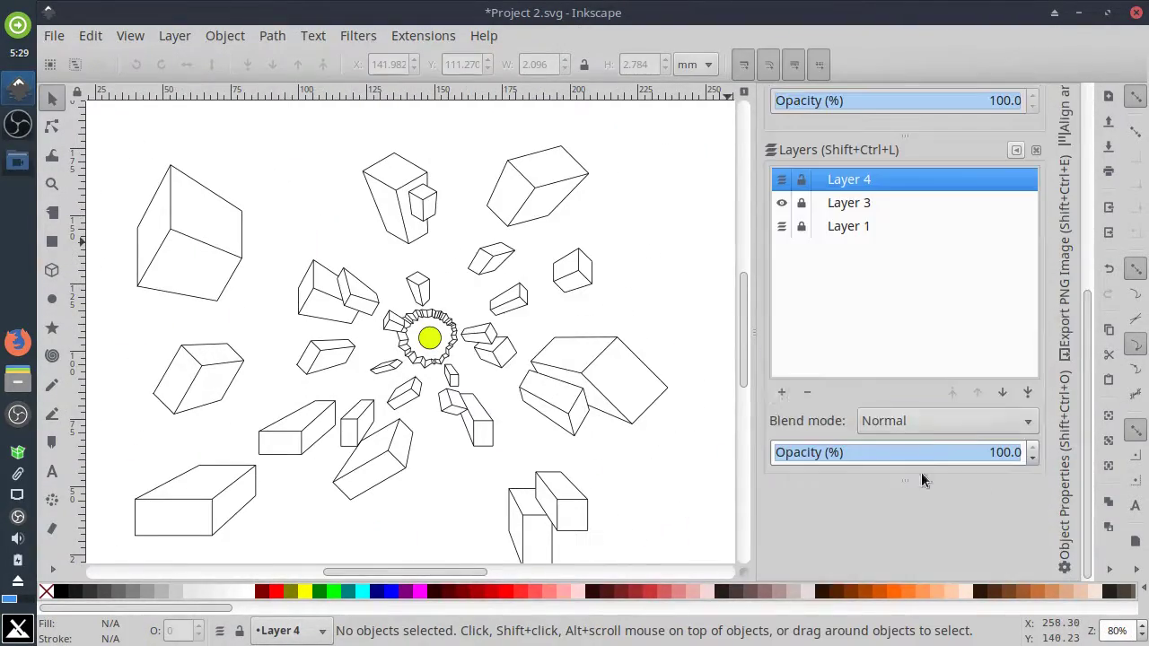
# Add a new layer above Layer 4 and hide Layer 1 with the yellow circle.
pyautogui.click(781, 393)
pyautogui.click(669, 395)
pyautogui.scroll(1, 790, 327)
pyautogui.click(783, 311)
pyautogui.scroll(1, 508, 362)
# Lock Layer 4 and make Layer 5 the active layer.
pyautogui.click(849, 266)
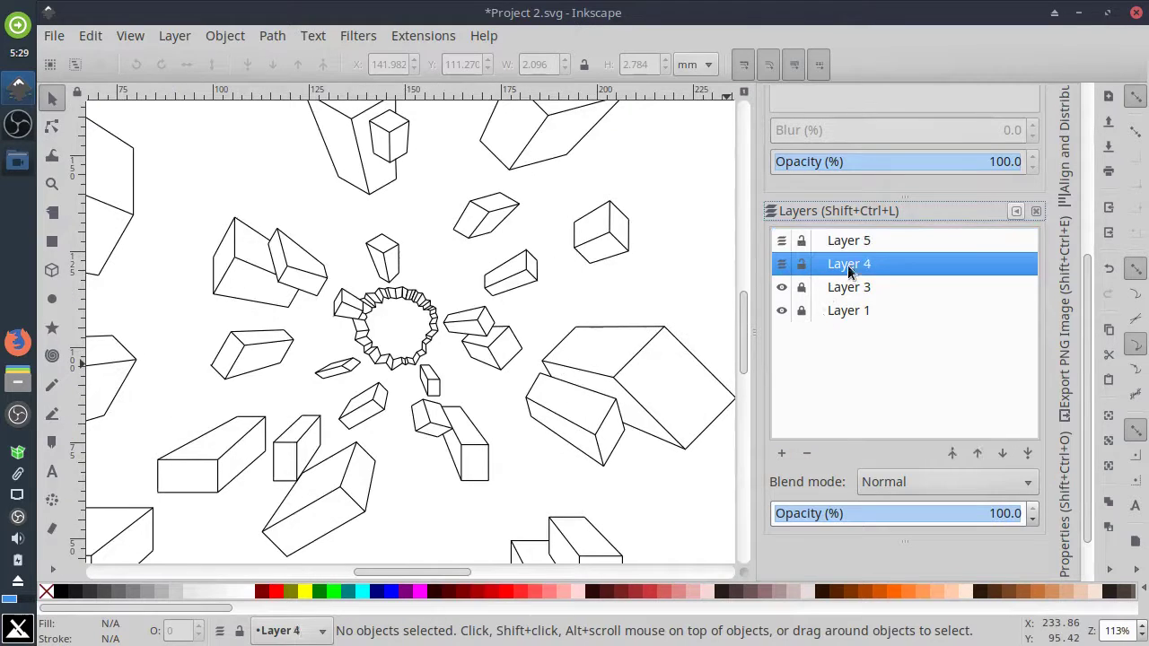
pyautogui.click(802, 264)
pyautogui.scroll(2, 416, 327)
pyautogui.click(852, 241)
pyautogui.press('space')
# Fill the area inside the inner jagged ring with the Paint Bucket and give it a flat black color.
pyautogui.click(53, 570)
pyautogui.click(106, 471)
pyautogui.press('space')
pyautogui.scroll(5, 853, 305)
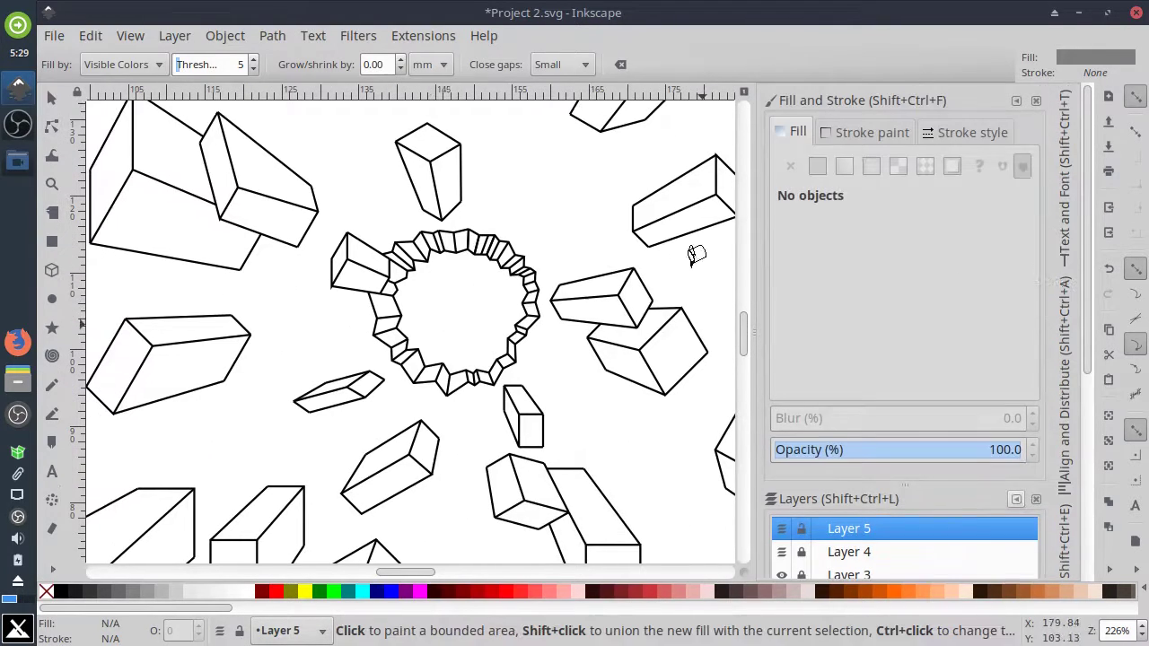
pyautogui.click(462, 306)
pyautogui.moveTo(884, 291); pyautogui.dragTo(882, 252)
pyautogui.scroll(4, 456, 274)
pyautogui.click(864, 133)
pyautogui.click(793, 132)
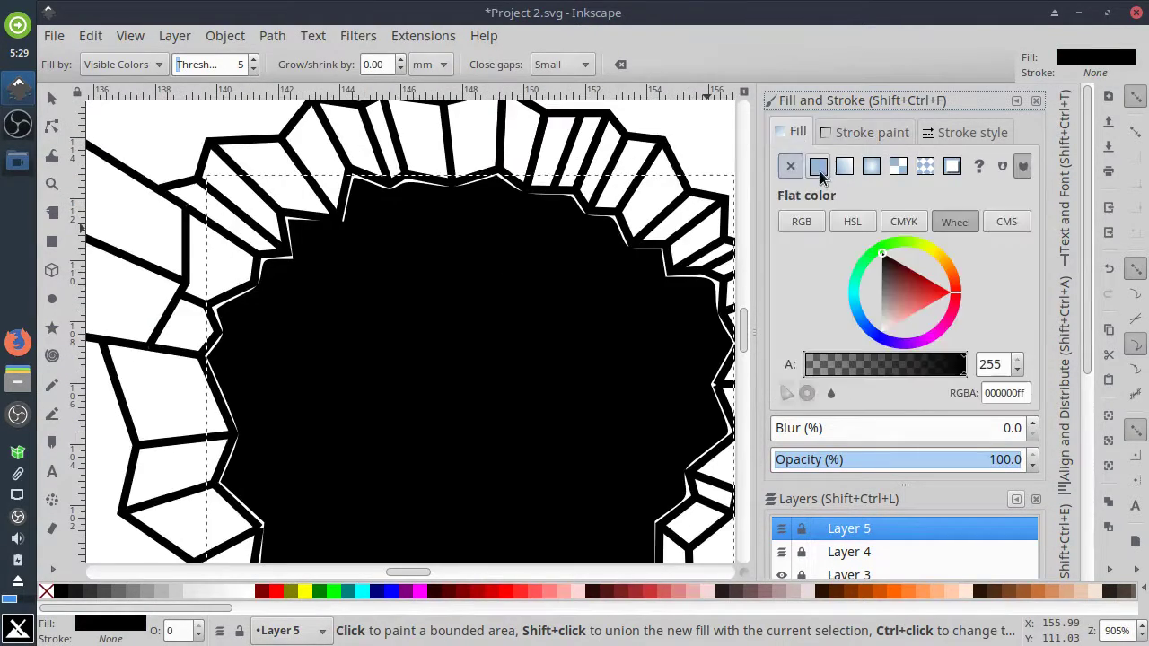
pyautogui.click(840, 167)
pyautogui.click(819, 167)
pyautogui.scroll(-1, 525, 337)
pyautogui.scroll(2, 455, 190)
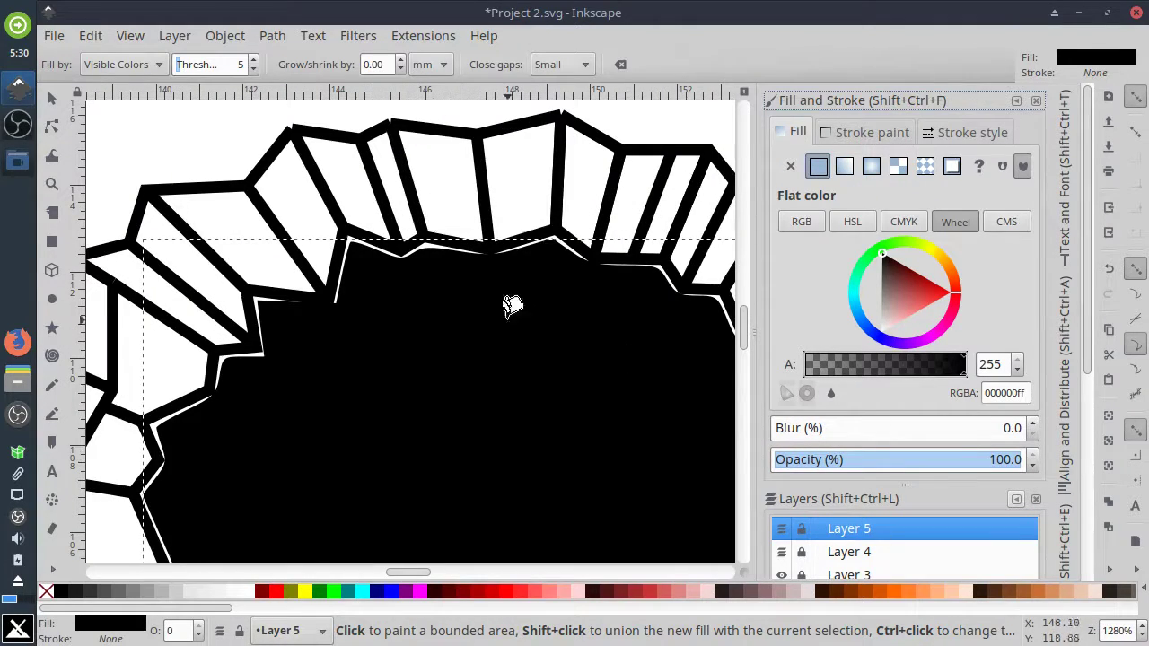
# Fill every other segment of the jagged ring black along its top and upper right.
pyautogui.click(451, 192)
pyautogui.click(586, 197)
pyautogui.press('space')
pyautogui.click(536, 209)
pyautogui.click(606, 229)
pyautogui.click(672, 302)
pyautogui.press('space')
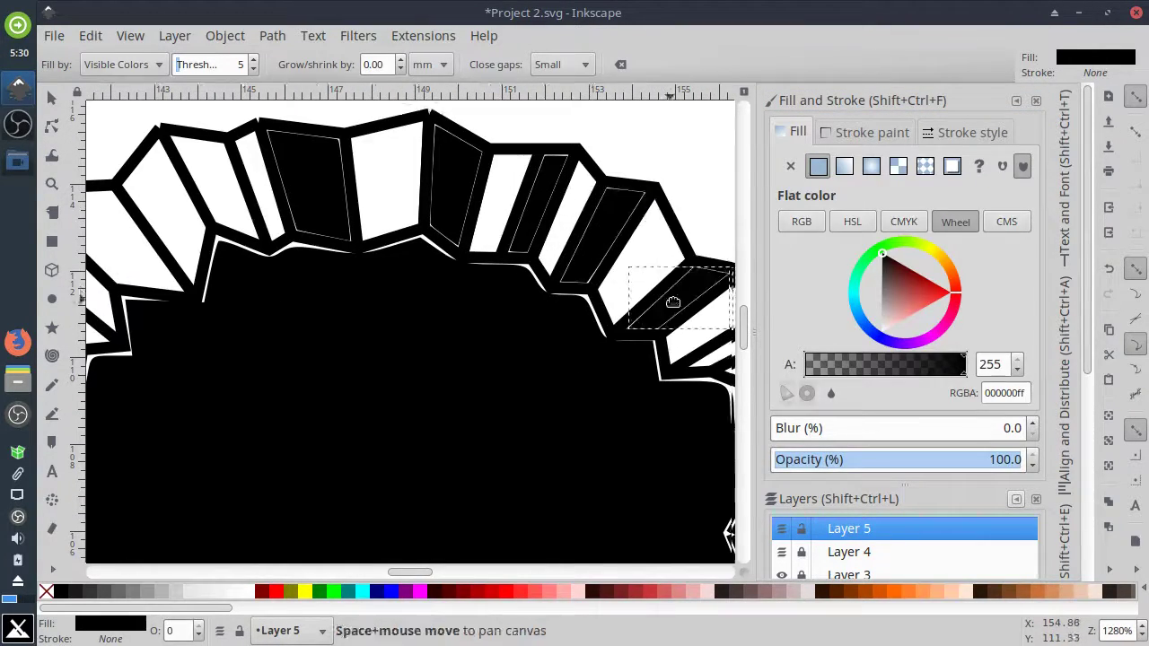
# Continue filling alternate ring segments black down the right side of the central hole.
pyautogui.click(603, 272)
pyautogui.click(640, 351)
pyautogui.click(623, 514)
pyautogui.press('space')
pyautogui.click(610, 387)
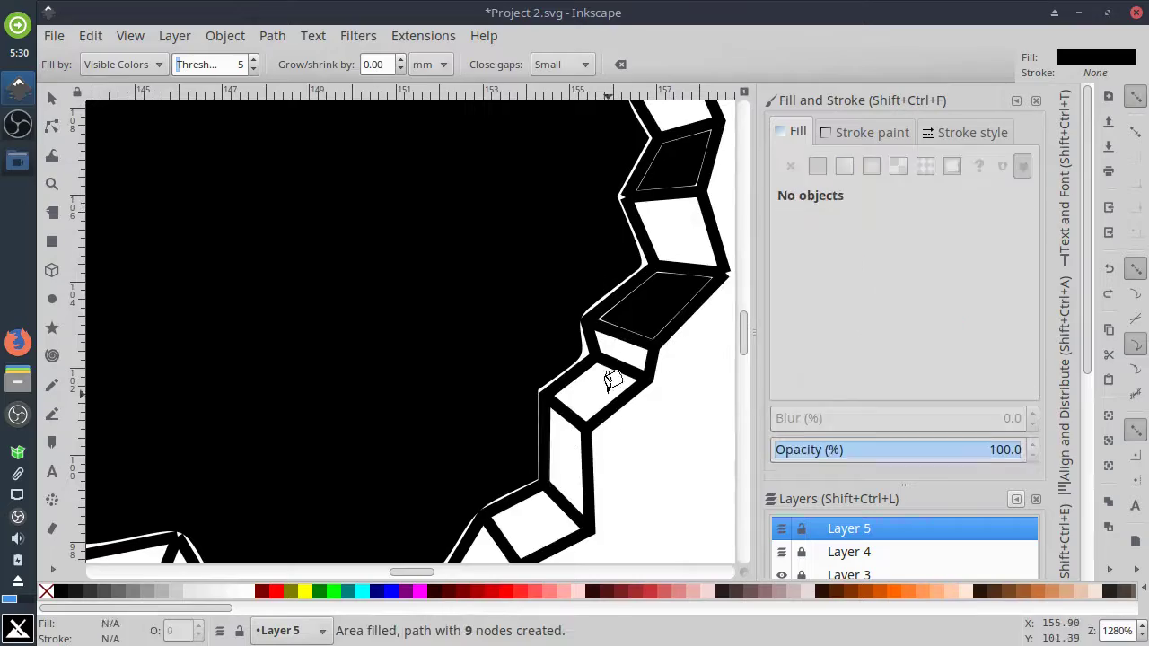
# Fill alternate ring segments black along the bottom and up the left side of the central hole.
pyautogui.click(539, 523)
pyautogui.click(456, 368)
pyautogui.click(404, 374)
pyautogui.click(257, 403)
pyautogui.click(306, 274)
pyautogui.click(335, 348)
pyautogui.click(281, 200)
pyautogui.click(366, 429)
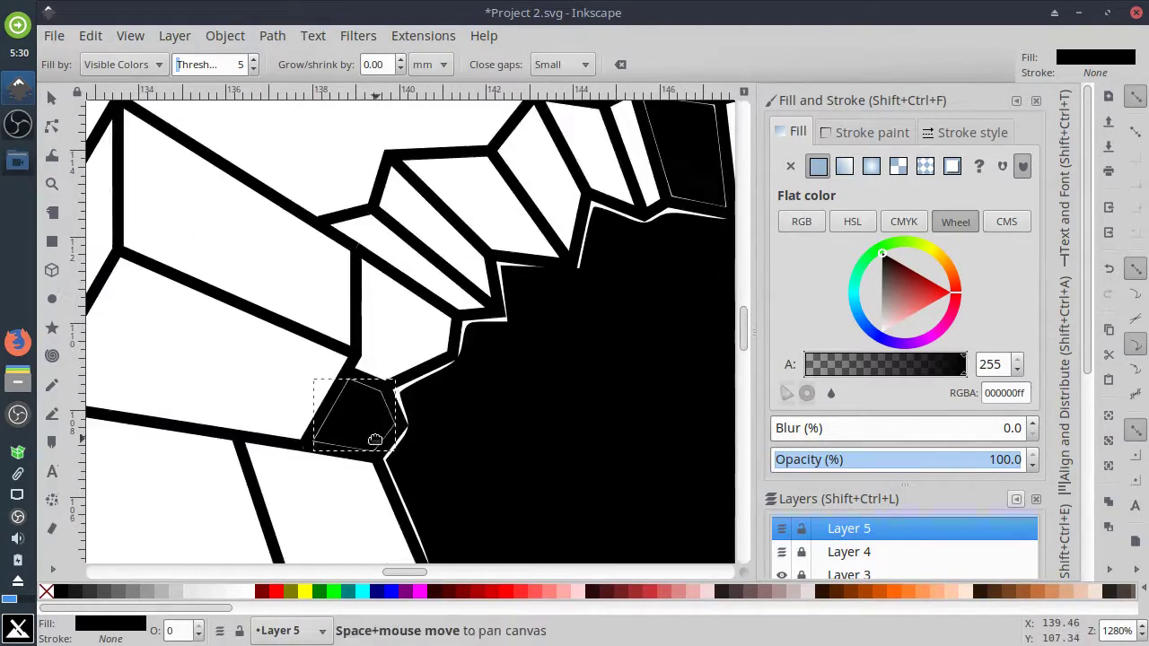
# Fill the remaining alternate ring segments black at the upper left of the central hole.
pyautogui.click(422, 273)
pyautogui.press('space')
pyautogui.click(387, 309)
pyautogui.click(480, 266)
pyautogui.scroll(-4, 484, 273)
pyautogui.press('space')
pyautogui.scroll(-2, 515, 338)
pyautogui.scroll(4, 513, 347)
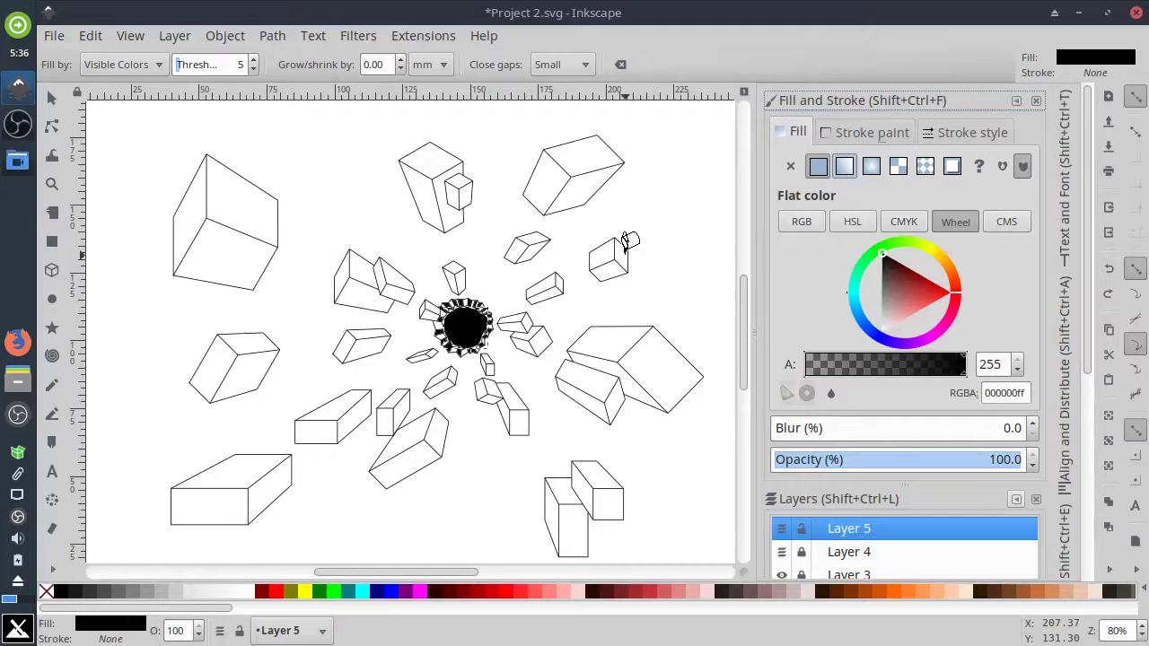
# Fill one side face of each box toward the upper right, applying a linear gradient to the large box's face.
pyautogui.click(546, 182)
pyautogui.click(845, 168)
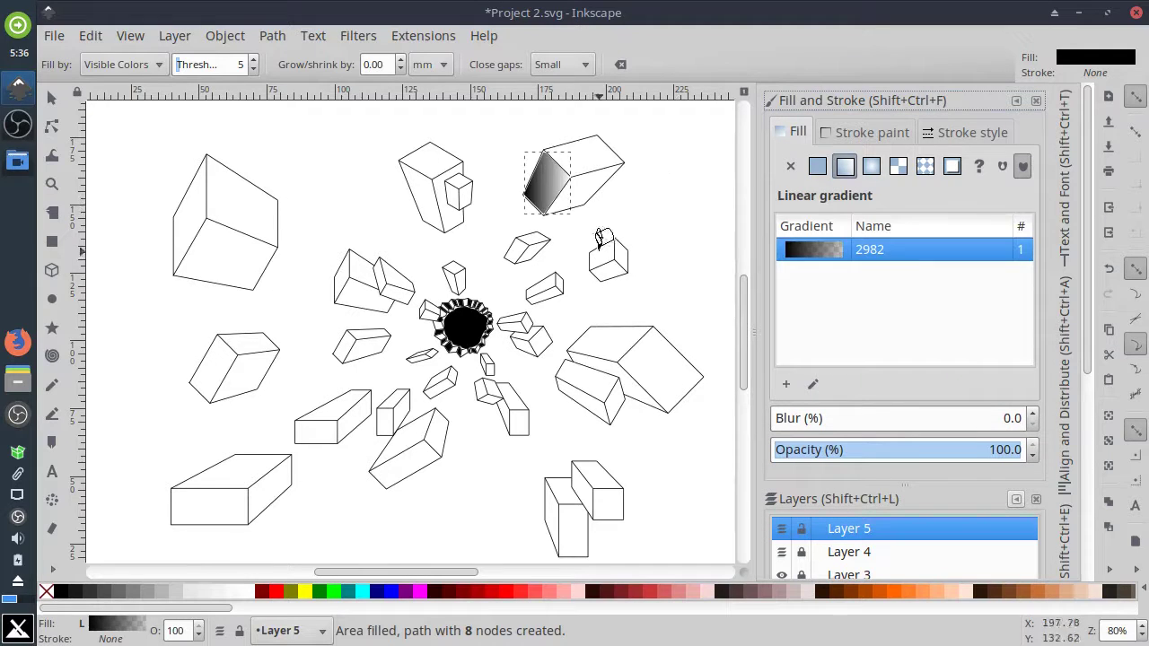
pyautogui.click(516, 252)
pyautogui.scroll(2, 565, 314)
pyautogui.click(518, 258)
pyautogui.click(648, 225)
pyautogui.hotkey('ctrl', 'z')
pyautogui.click(635, 196)
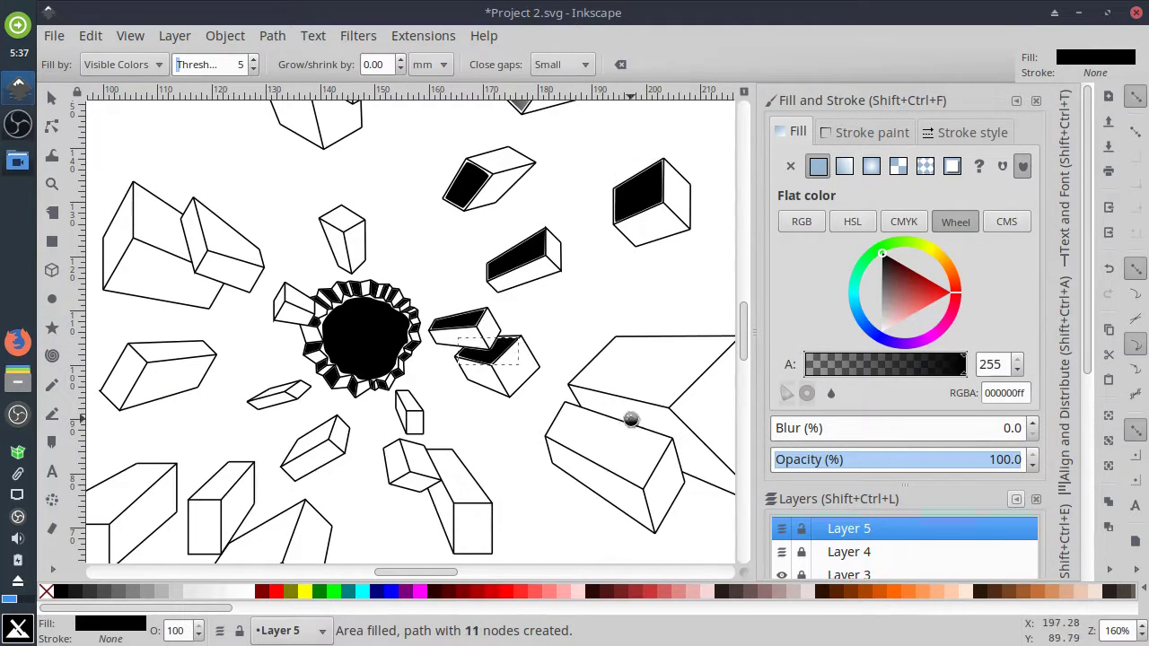
# Fill the shaded faces of the large right-hand boxes and the boxes at the lower right in black.
pyautogui.click(632, 419)
pyautogui.scroll(-3, 545, 301)
pyautogui.hscroll(-2, 545, 301)
pyautogui.click(486, 337)
pyautogui.scroll(-4, 539, 359)
pyautogui.hscroll(2, 539, 360)
pyautogui.click(683, 409)
pyautogui.hotkey('ctrl', 'z')
pyautogui.click(645, 442)
pyautogui.click(584, 489)
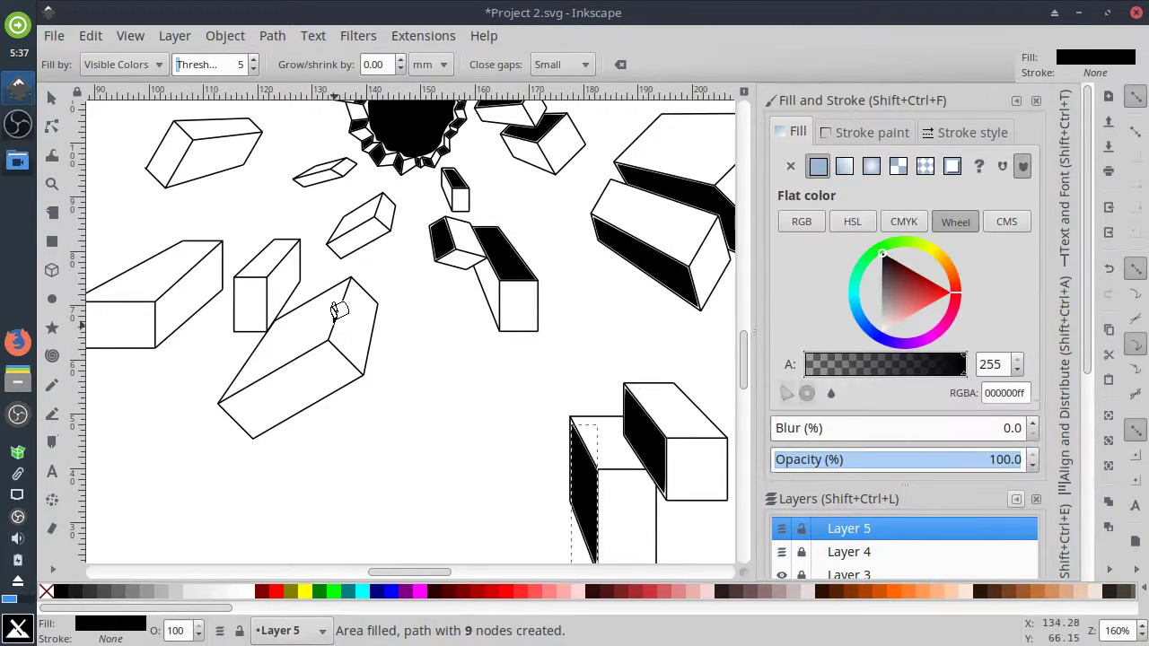
# Fill one shaded face in black on each box at the lower left, left and upper left of the hole.
pyautogui.click(345, 169)
pyautogui.click(154, 266)
pyautogui.click(216, 159)
pyautogui.click(333, 146)
pyautogui.click(274, 184)
pyautogui.click(537, 260)
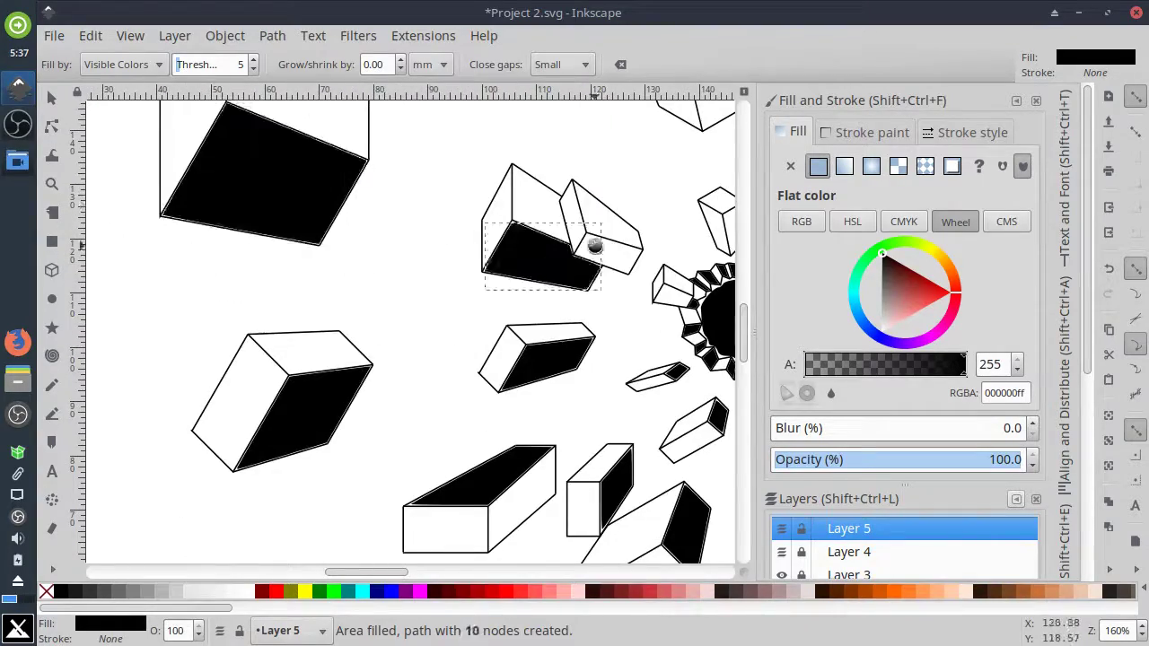
pyautogui.click(593, 254)
pyautogui.click(539, 369)
# Select all filled shapes on Layer 5 and apply a linear gradient fill to them.
pyautogui.press('space')
pyautogui.scroll(-2, 557, 297)
pyautogui.scroll(1, 571, 327)
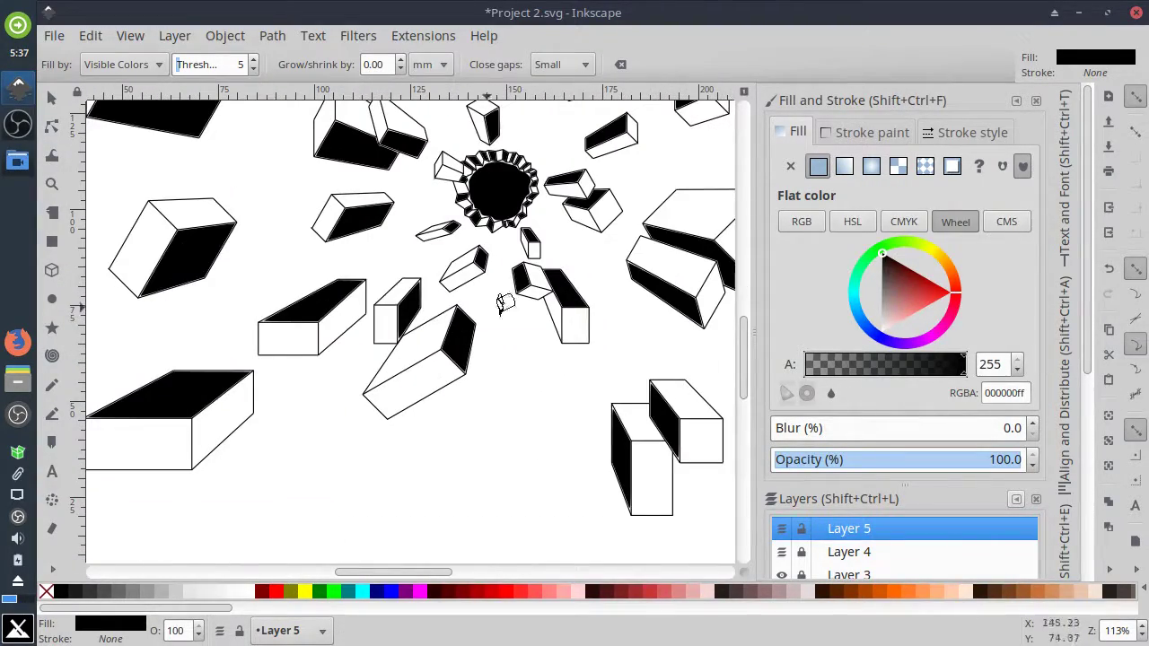
pyautogui.hotkey('ctrl', 'a')
pyautogui.click(845, 169)
# Delete the gradient-filled shape inside the jagged ring.
pyautogui.scroll(5, 525, 381)
pyautogui.click(543, 273)
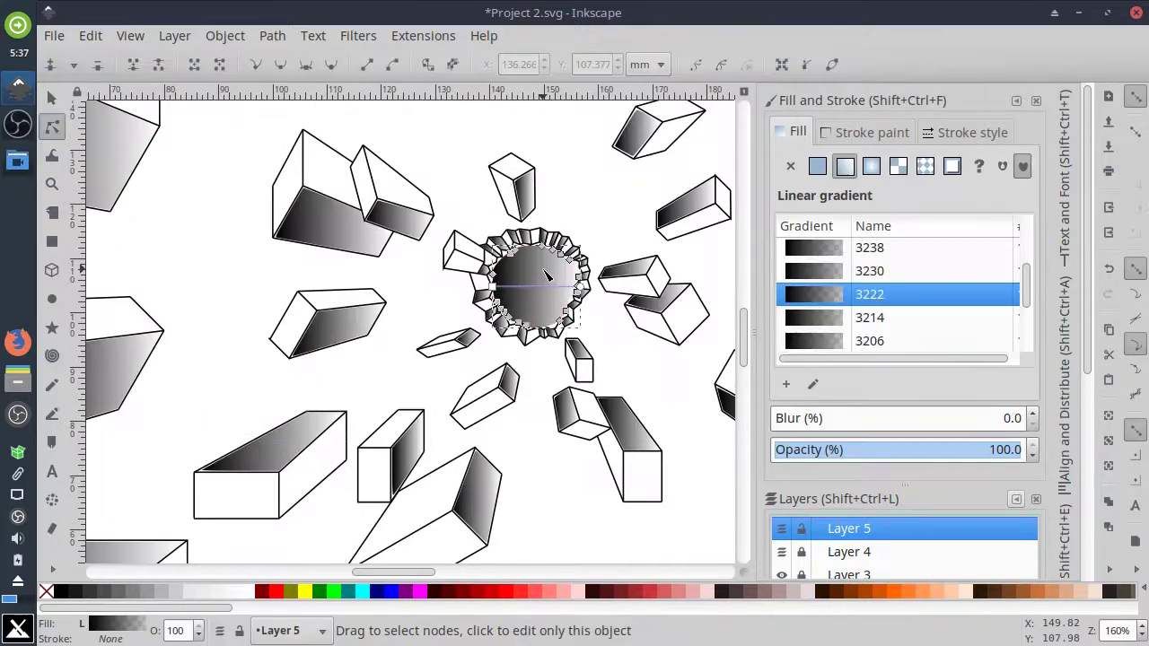
pyautogui.press('s')
pyautogui.press('Delete')
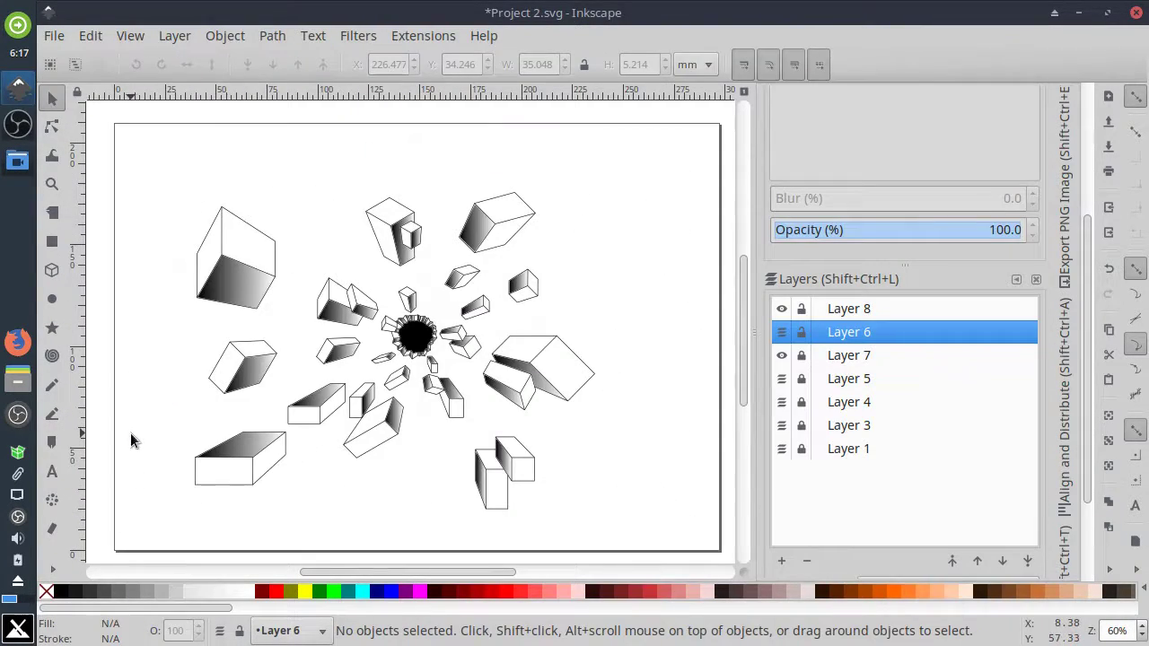
# Draw a rectangle about 271 by 185 mm around the boxes on Layer 6 and set its opacity to 100%.
pyautogui.press('r')
pyautogui.moveTo(149, 158)
pyautogui.mouseDown()
pyautogui.moveTo(692, 500)
pyautogui.moveTo(700, 536)
pyautogui.mouseUp()
pyautogui.hotkey('shift', 'ctrl', 'f')
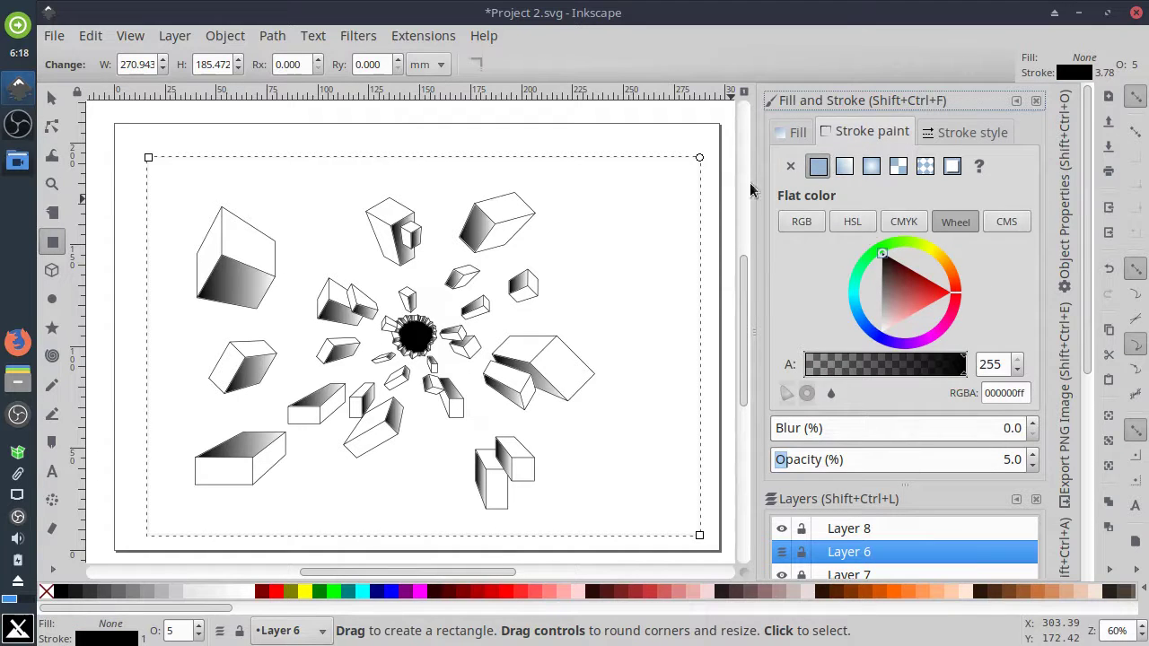
pyautogui.click(867, 460)
# Set the rectangle's stroke width to 5 mm.
pyautogui.click(967, 132)
pyautogui.doubleClick(885, 167)
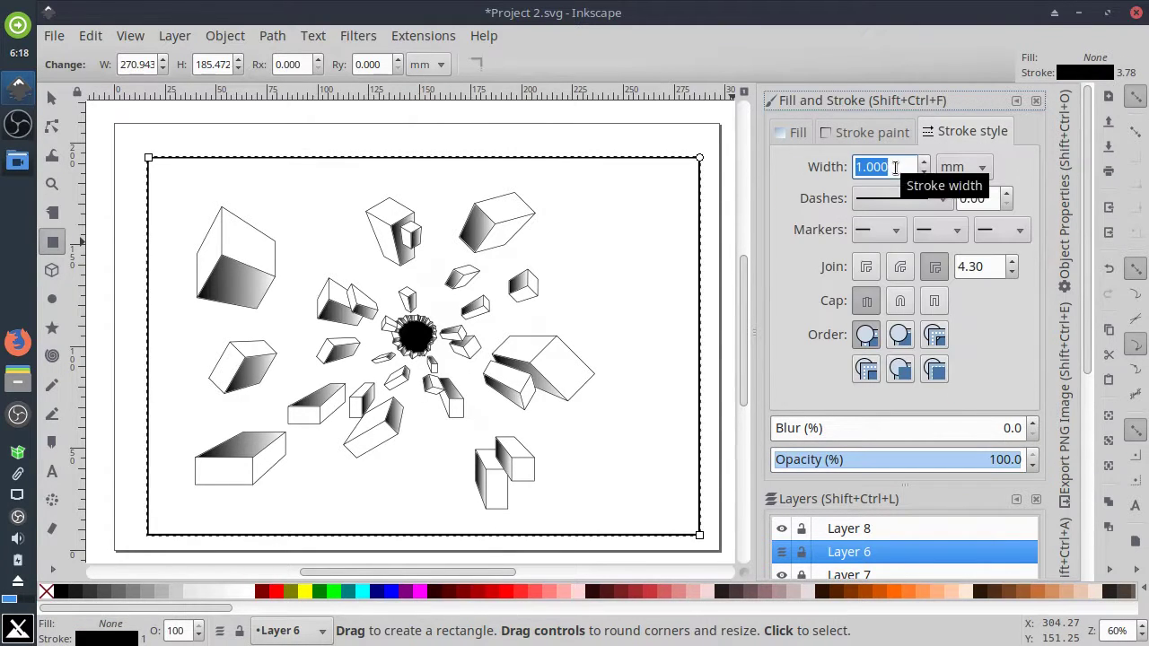
pyautogui.write('5')
pyautogui.press('Return')
pyautogui.press('s')
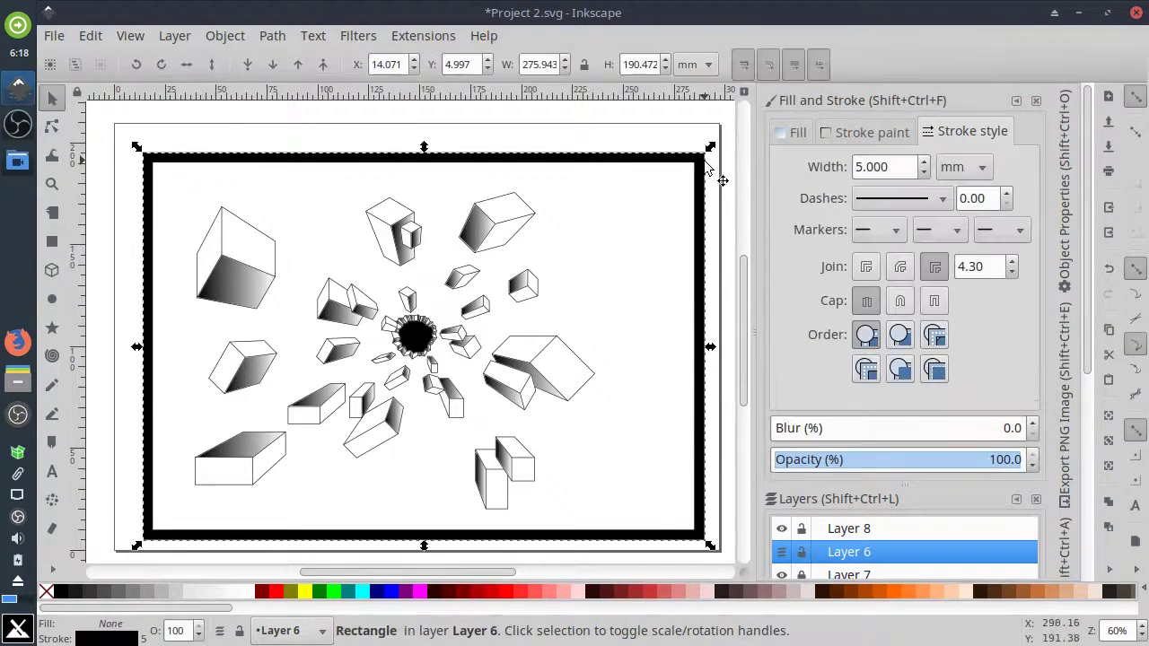
# Rotate the rectangular frame a few degrees counter-clockwise around the boxes.
pyautogui.moveTo(710, 149); pyautogui.dragTo(691, 126)
pyautogui.moveTo(655, 156); pyautogui.dragTo(707, 132)
pyautogui.click(725, 182)
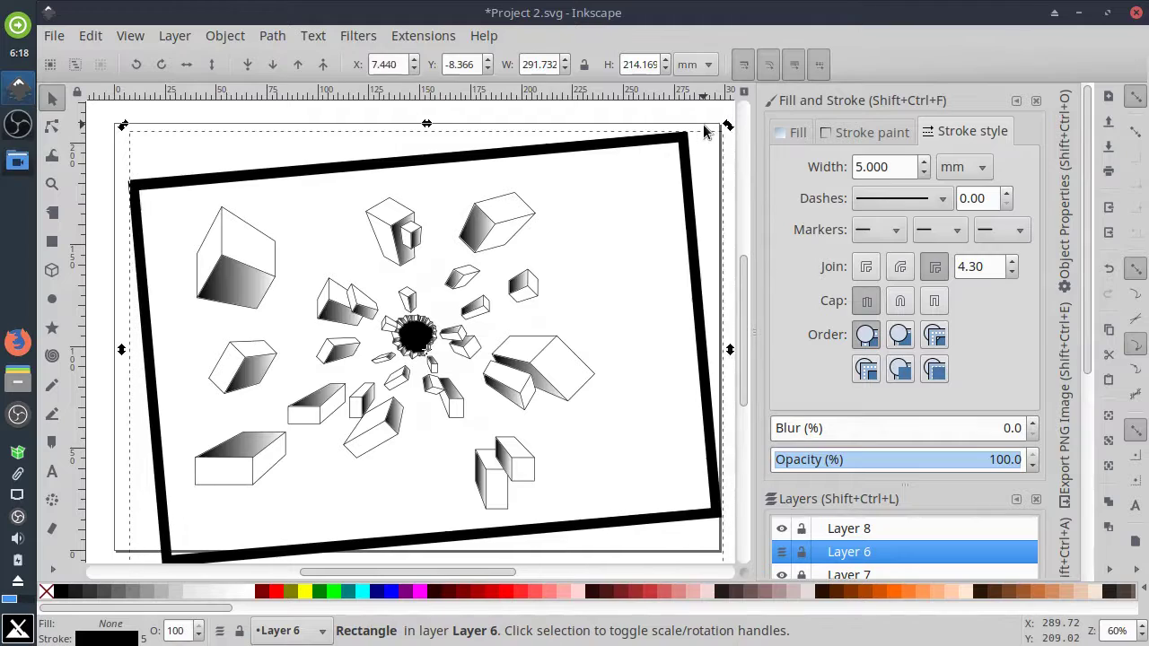
# Nudge the tilted frame up about 10 mm and left about 1 mm.
pyautogui.press('Up')
pyautogui.press('Up')
pyautogui.press('Up')
pyautogui.press('Up')
pyautogui.press('Up')
pyautogui.press('Up')
pyautogui.press('Up')
pyautogui.press('Up')
pyautogui.press('Up')
pyautogui.press('Up')
pyautogui.press('Up')
pyautogui.press('Up')
pyautogui.press('Up')
pyautogui.press('Up')
pyautogui.press('Up')
pyautogui.press('Up')
pyautogui.press('Up')
pyautogui.press('Up')
pyautogui.press('Left')
pyautogui.scroll(1, 723, 107)
# Scale the two overlaid tilted frames down proportionally from their corners to fit inside the page.
pyautogui.click(680, 149)
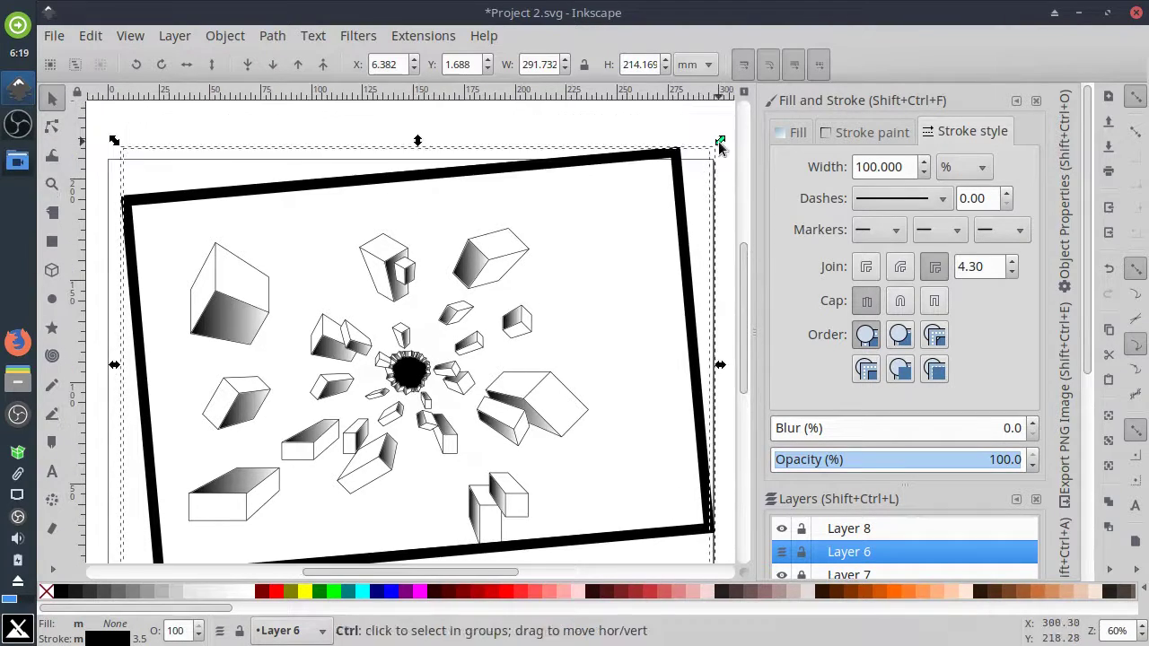
pyautogui.keyDown('ctrl'); pyautogui.moveTo(721, 143); pyautogui.dragTo(690, 165); pyautogui.keyUp('ctrl')
pyautogui.scroll(-1, 688, 162)
pyautogui.moveTo(717, 127); pyautogui.dragTo(721, 133)
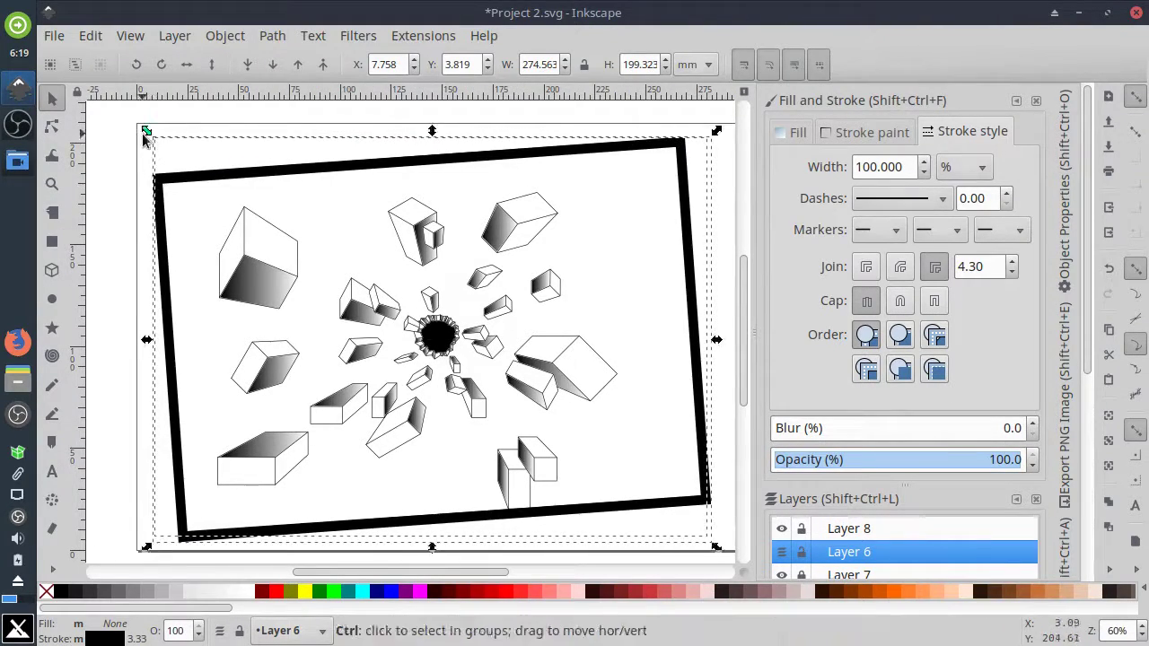
pyautogui.keyDown('ctrl'); pyautogui.moveTo(144, 134); pyautogui.dragTo(140, 120); pyautogui.keyUp('ctrl')
# Nudge the overlaid frames slightly to the right and down on the page.
pyautogui.press('Right')
pyautogui.press('Right')
pyautogui.press('Right')
pyautogui.press('Right')
pyautogui.press('Down')
pyautogui.press('Down')
# Try to move the thinner frame's upper-left corner slightly inward with the Node tool.
pyautogui.click(392, 254)
pyautogui.click(52, 127)
pyautogui.click(157, 178)
pyautogui.moveTo(157, 178); pyautogui.dragTo(169, 183)
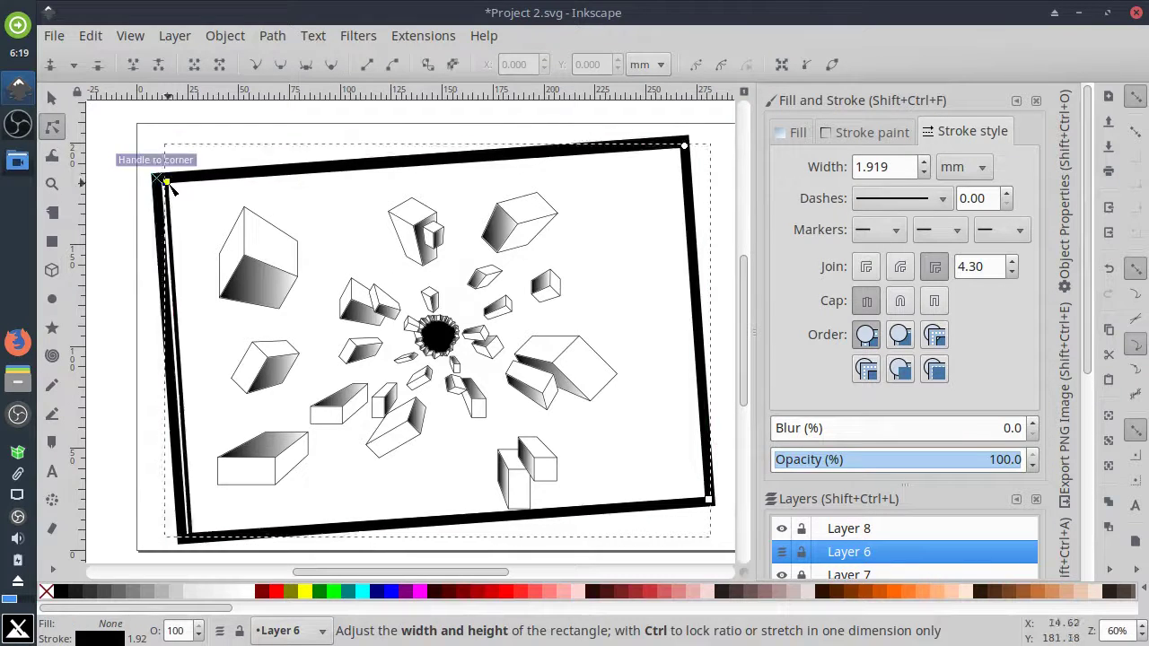
# Round the corners of the tilted frame.
pyautogui.scroll(4, 685, 158)
pyautogui.moveTo(657, 250); pyautogui.dragTo(658, 230)
pyautogui.click(660, 225)
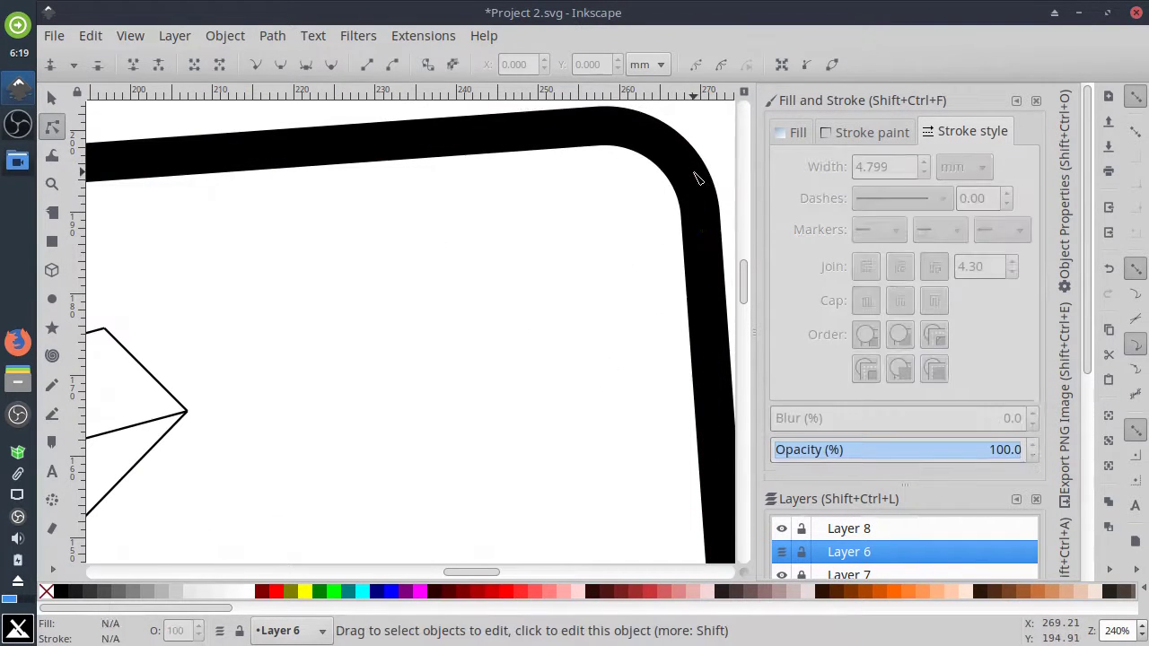
# Set the stroke color of the thinner frame to pure red, ff0000ff.
pyautogui.click(695, 178)
pyautogui.scroll(-2, 925, 261)
pyautogui.scroll(2, 916, 261)
pyautogui.click(873, 132)
pyautogui.moveTo(905, 301); pyautogui.dragTo(965, 299)
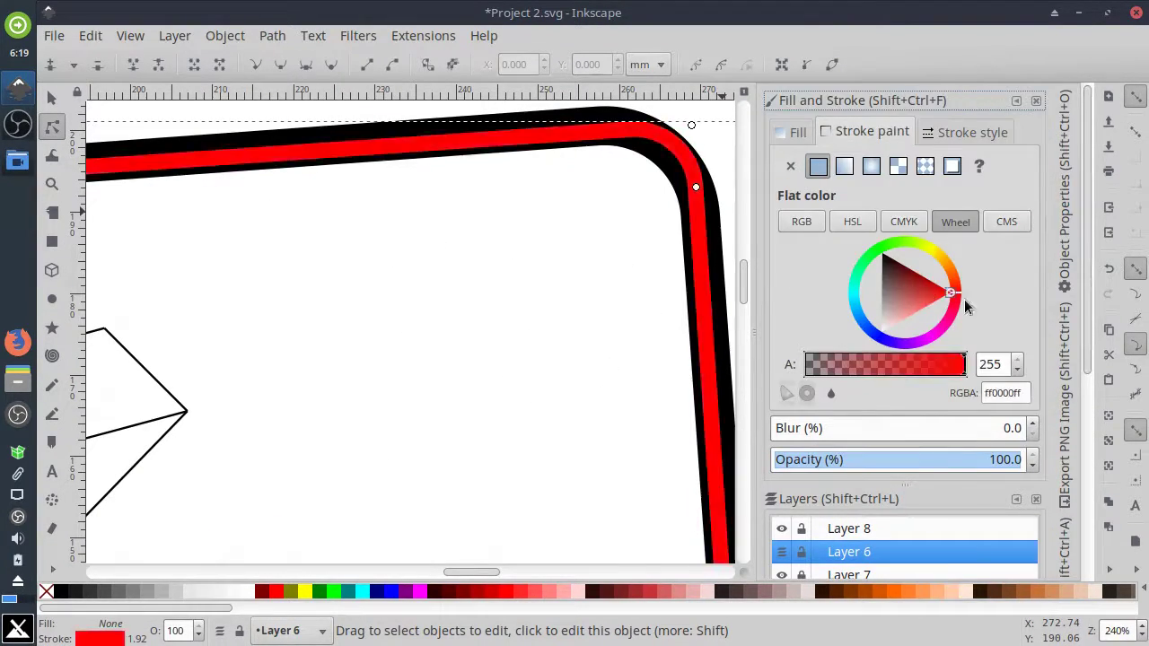
pyautogui.scroll(-4, 574, 269)
pyautogui.scroll(-1, 545, 366)
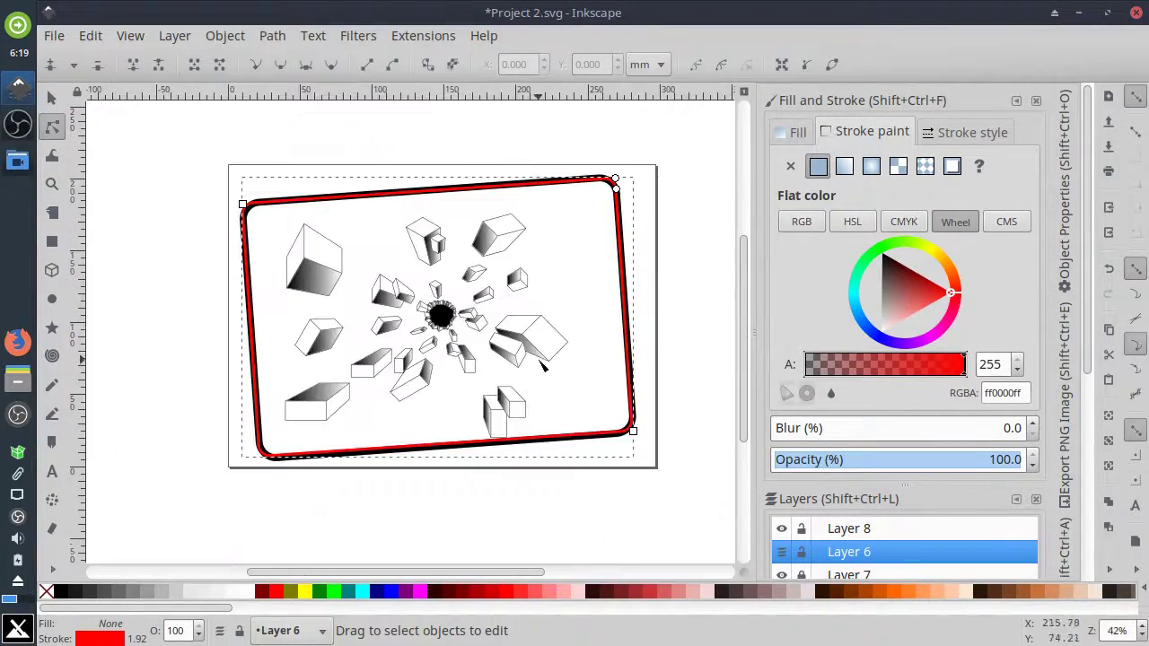
# Add the text "Unix Think" and place it inside the frame's lower-right corner, beside the two upright boxes.
pyautogui.click(51, 473)
pyautogui.scroll(1, 562, 409)
pyautogui.click(567, 392)
pyautogui.write('Unix Think')
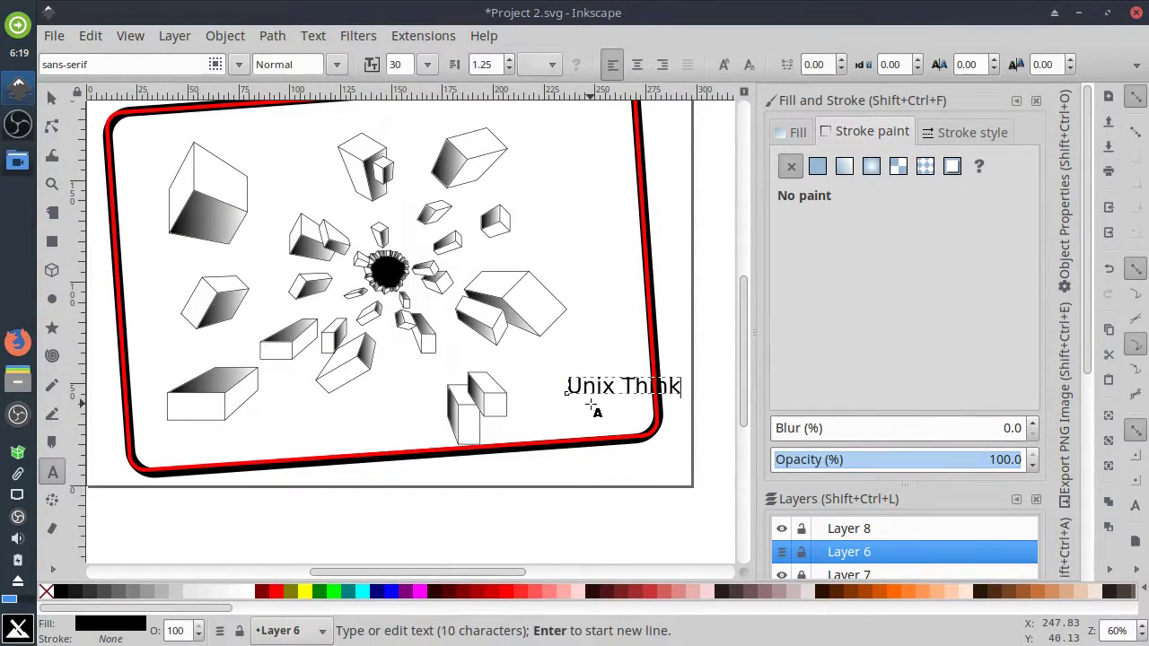
pyautogui.press('Escape')
pyautogui.press('s')
pyautogui.moveTo(607, 389); pyautogui.dragTo(559, 399)
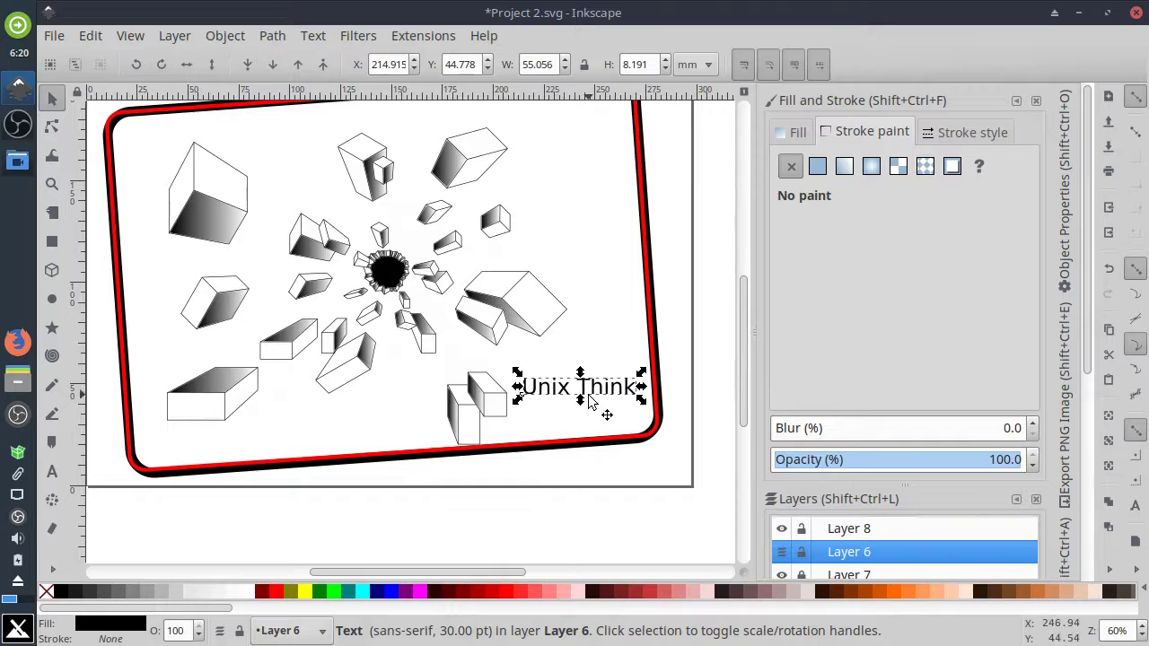
# Add a credit text reading "By :" followed by the author's name just below the "Unix Think" title.
pyautogui.click(51, 472)
pyautogui.click(552, 406)
pyautogui.write('By : Ruslan')
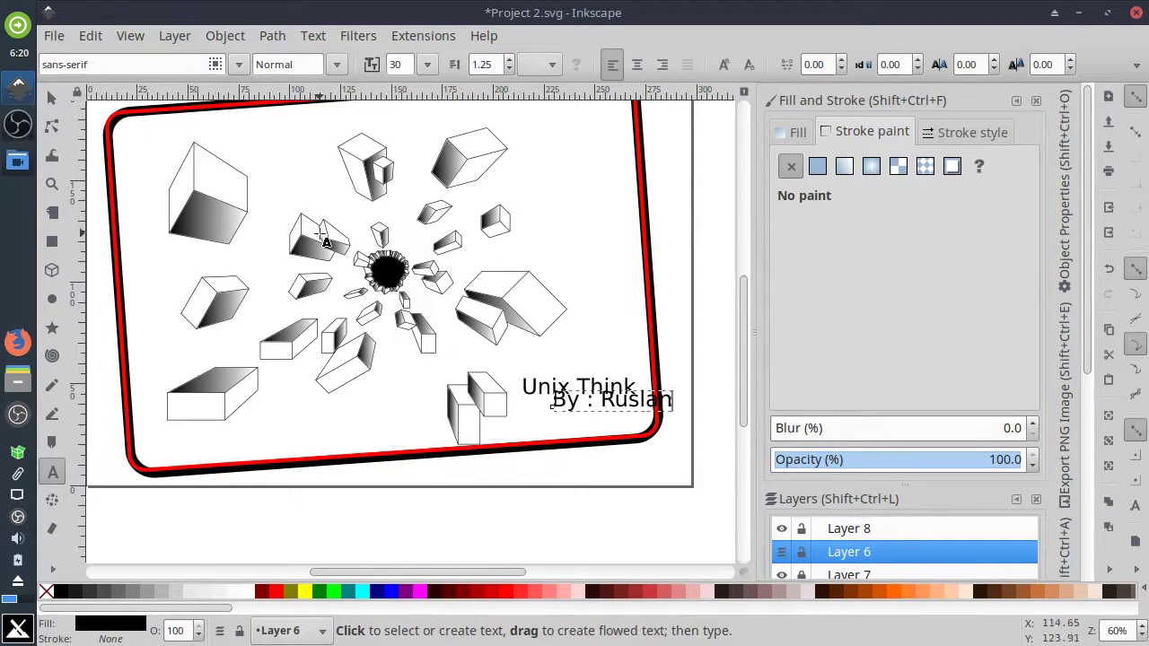
pyautogui.click(51, 97)
# Examine the whole composition with its frame, shaded boxes and signature text at 62% zoom.
pyautogui.scroll(2, 620, 405)
pyautogui.scroll(-4, 593, 449)
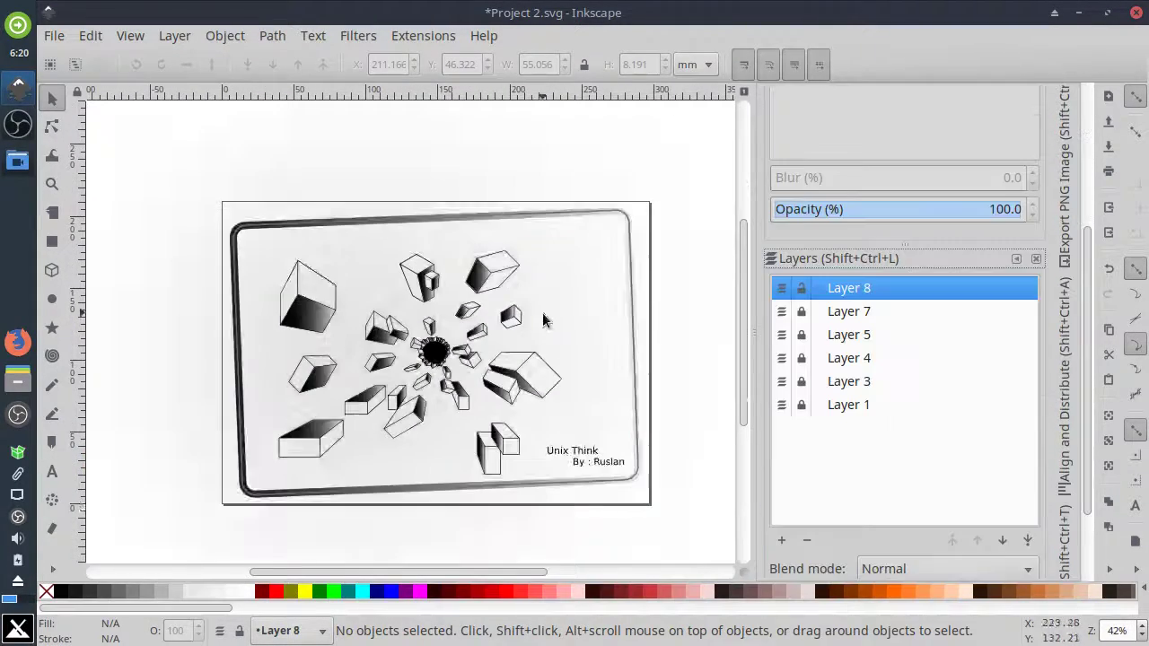
pyautogui.scroll(1, 542, 312)
pyautogui.moveTo(435, 357); pyautogui.dragTo(457, 317)
pyautogui.scroll(-2, 1068, 458)
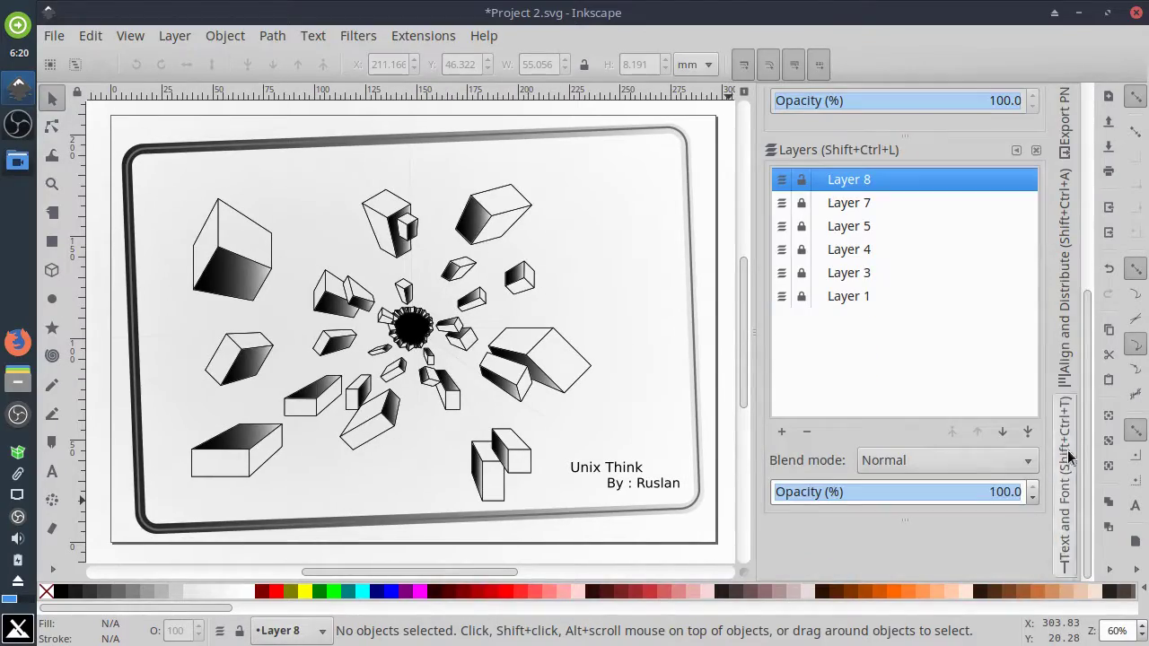
pyautogui.write('62')
pyautogui.press('Return')
pyautogui.moveTo(601, 244); pyautogui.dragTo(594, 246)
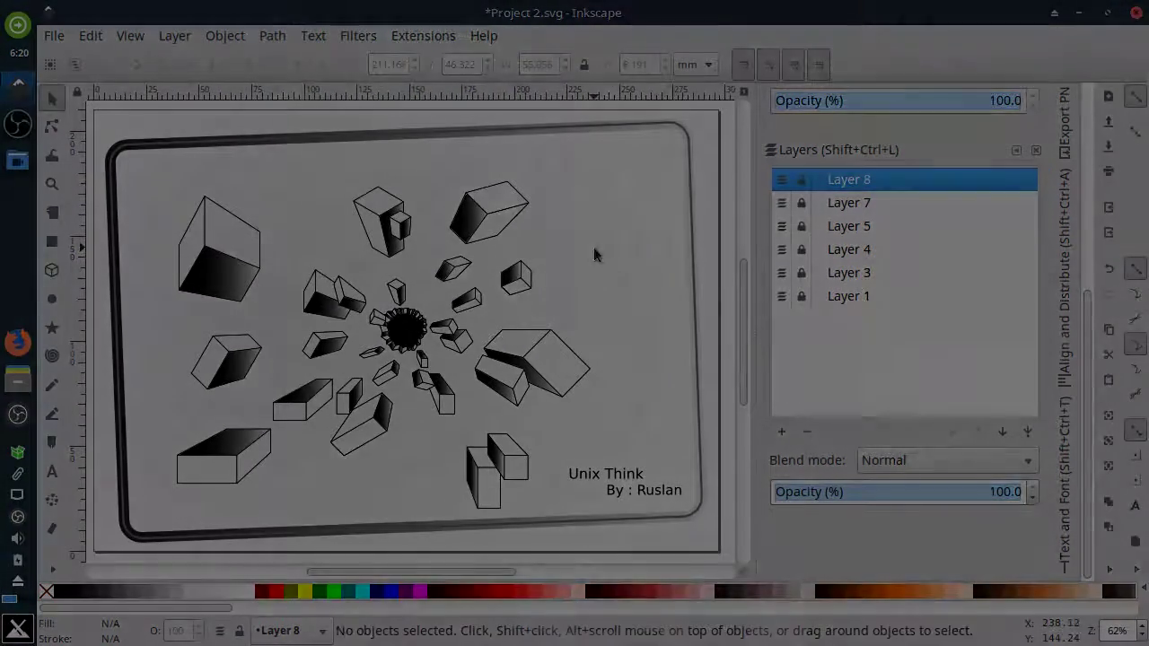